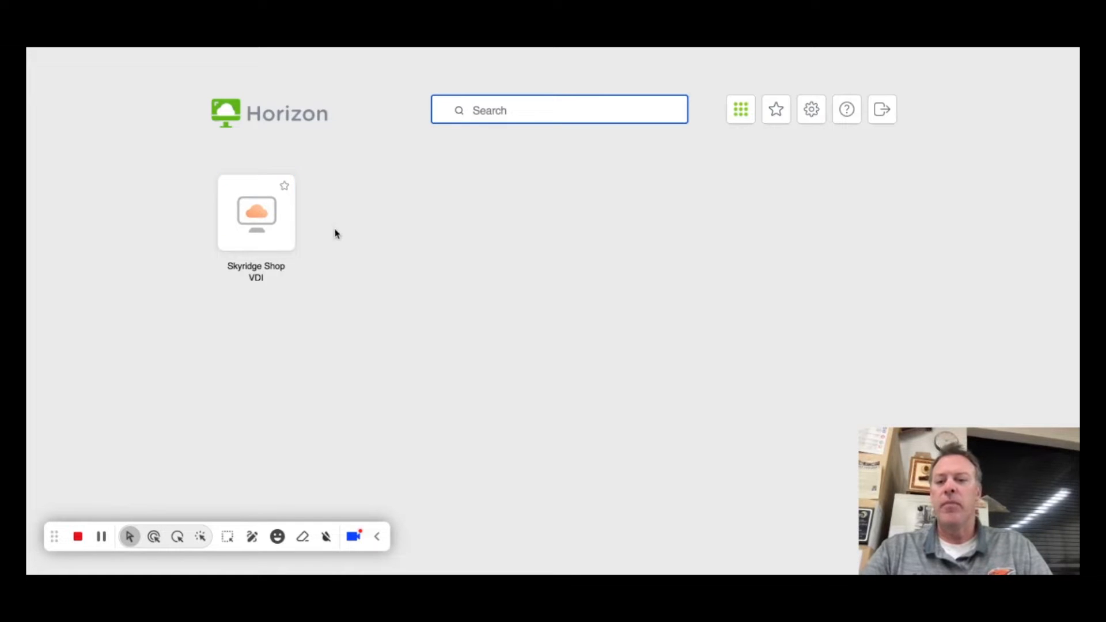
# - Connect to the Skyridge Shop VDI desktop and launch CorelDRAW X6 (64-Bit) on it
pyautogui.click(264, 227)
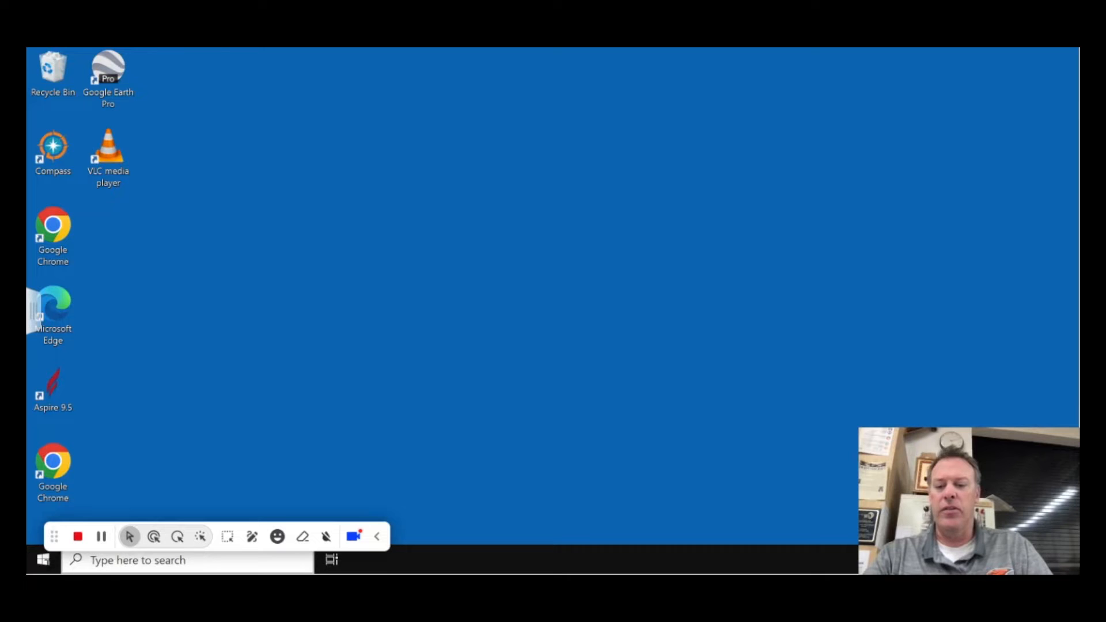
pyautogui.click(43, 560)
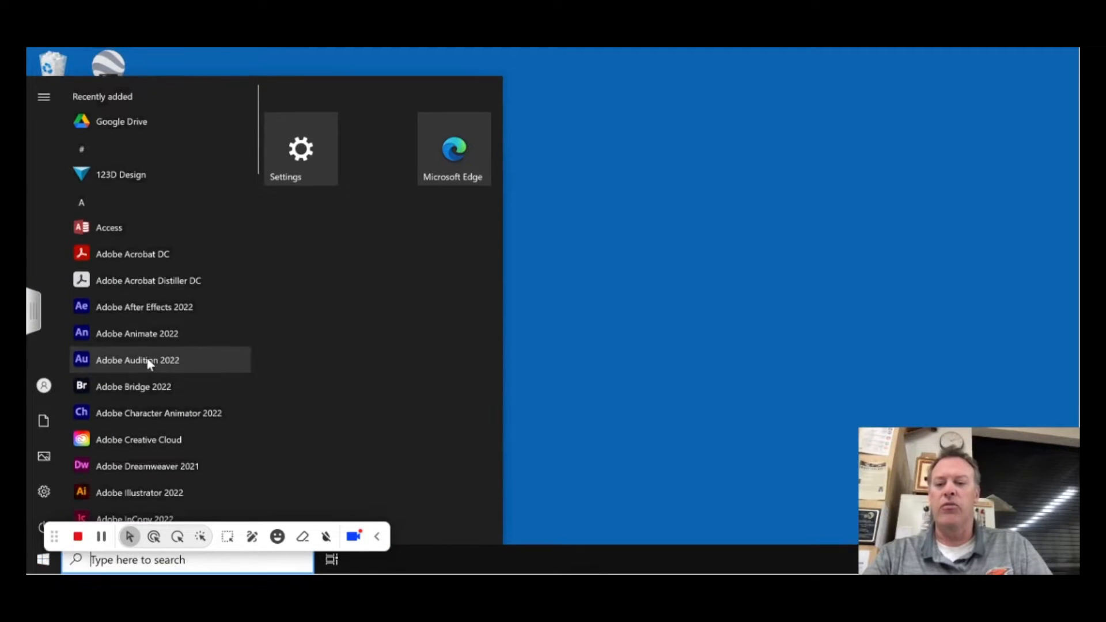
pyautogui.scroll(-5, 149, 363)
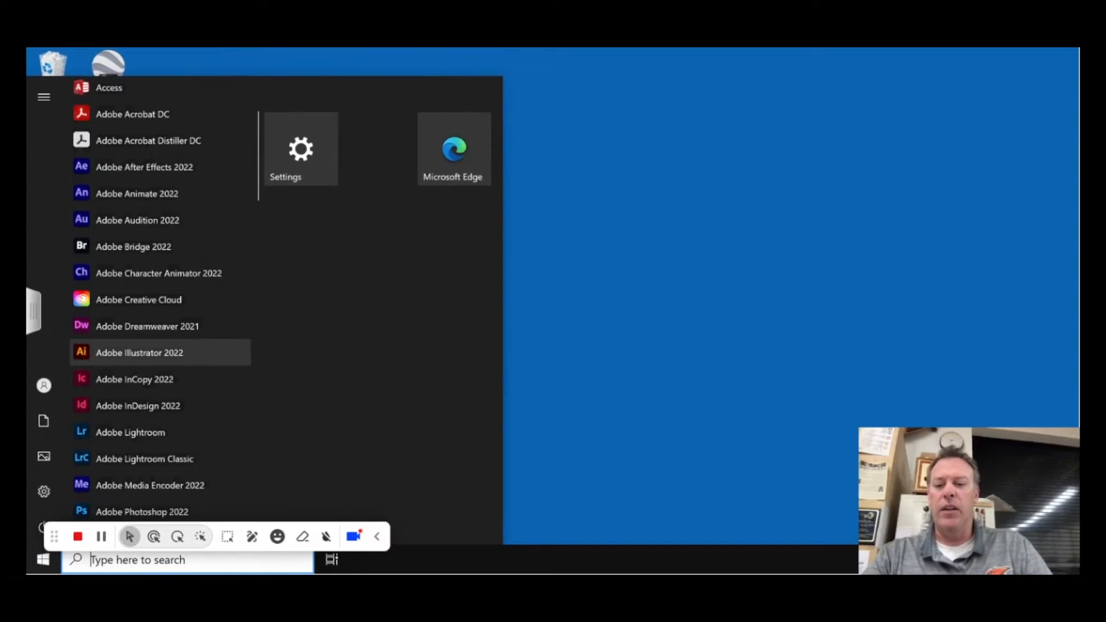
pyautogui.scroll(-8, 144, 332)
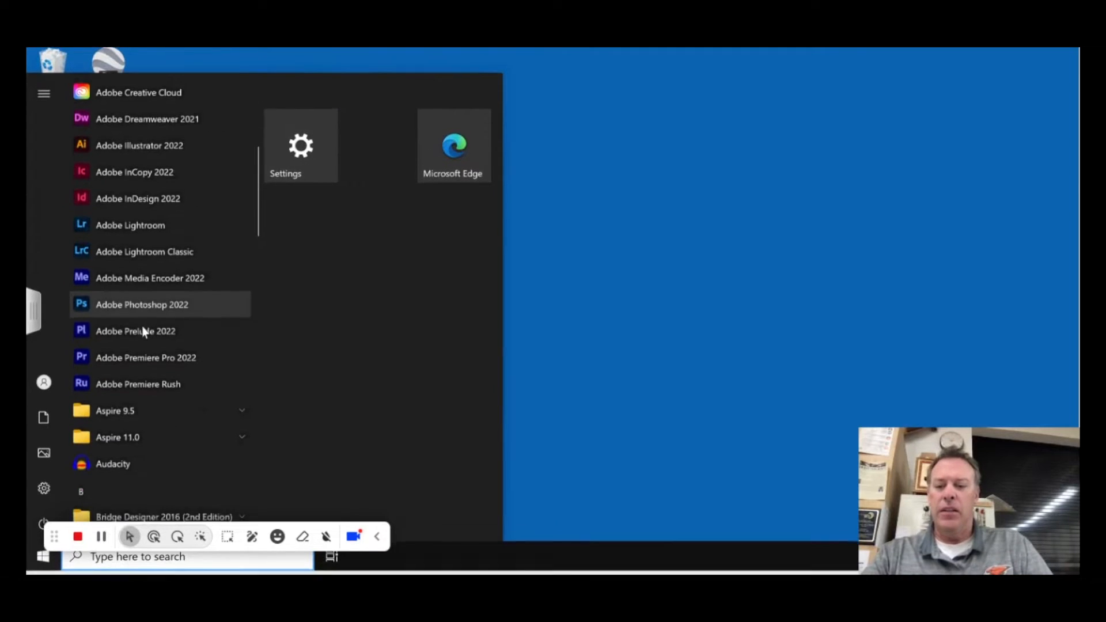
pyautogui.scroll(-9, 143, 330)
pyautogui.scroll(-9, 134, 358)
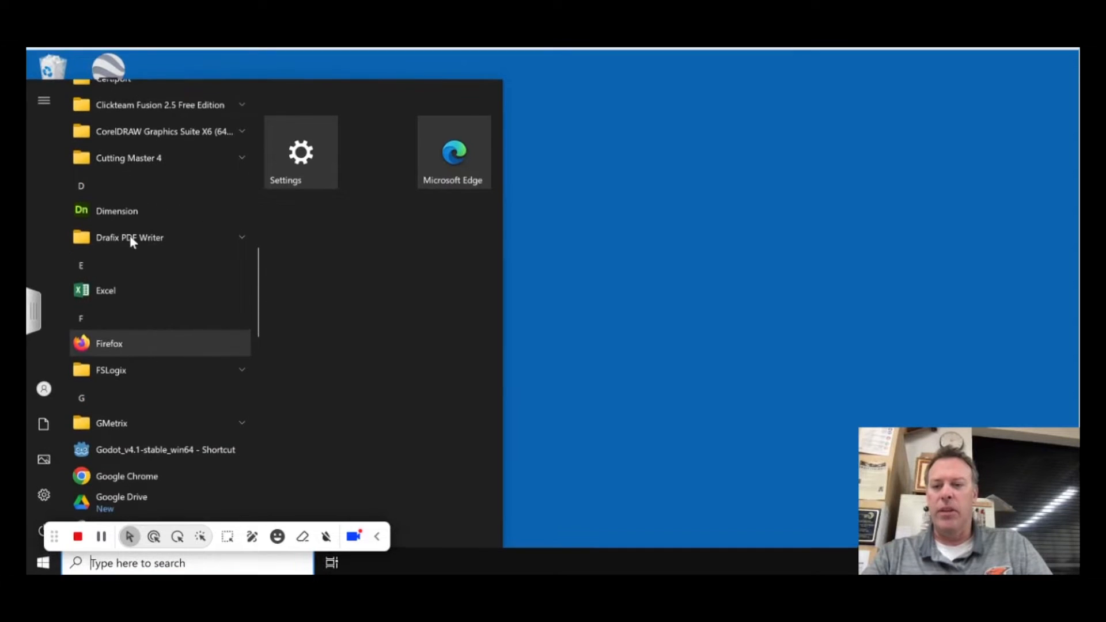
pyautogui.scroll(5, 121, 133)
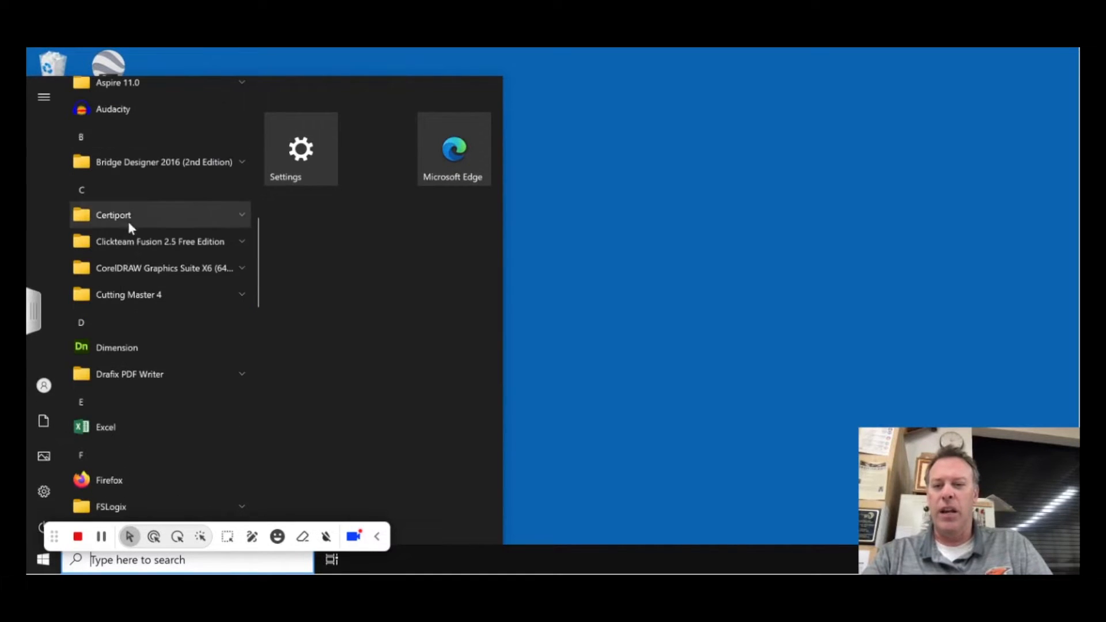
pyautogui.click(180, 271)
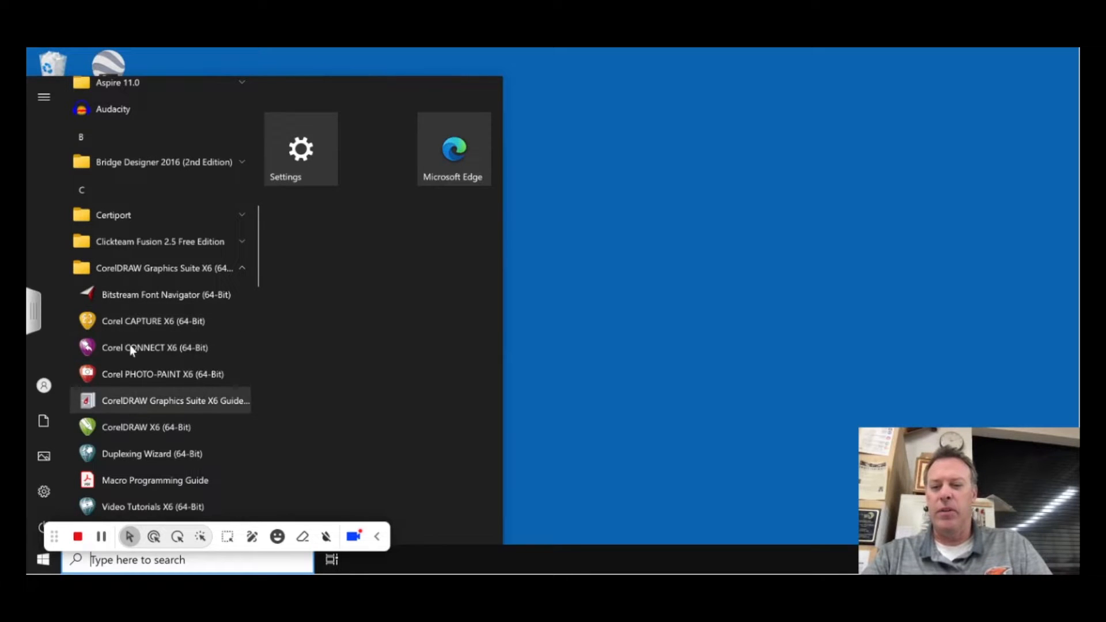
pyautogui.click(144, 430)
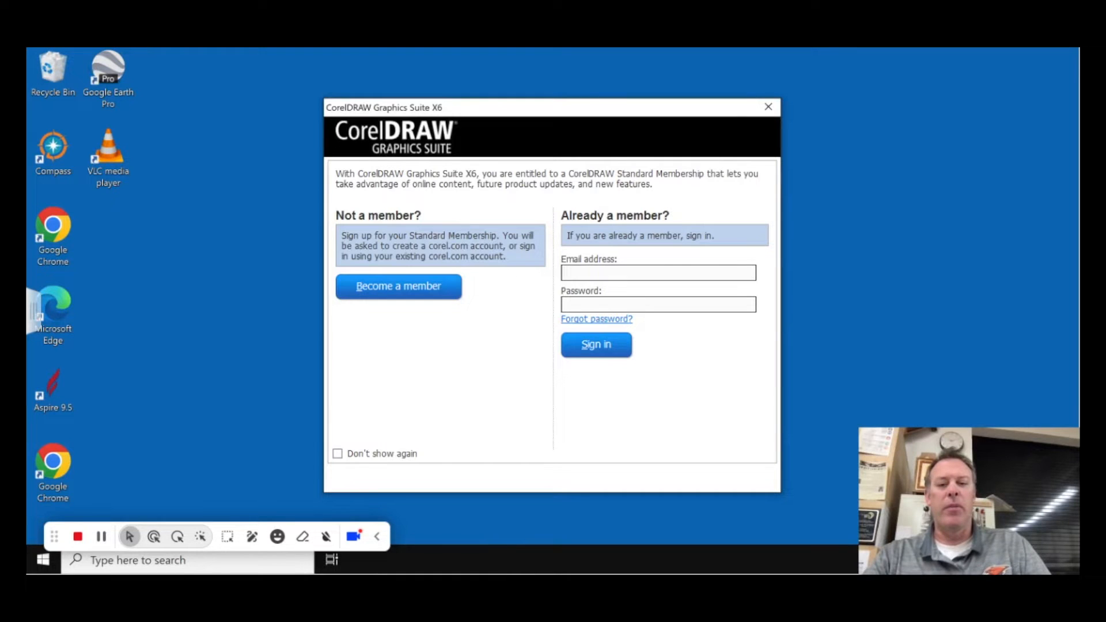
# - Cancel the CorelDRAW membership sign-in and close the Quick Start welcome screen
pyautogui.click(771, 107)
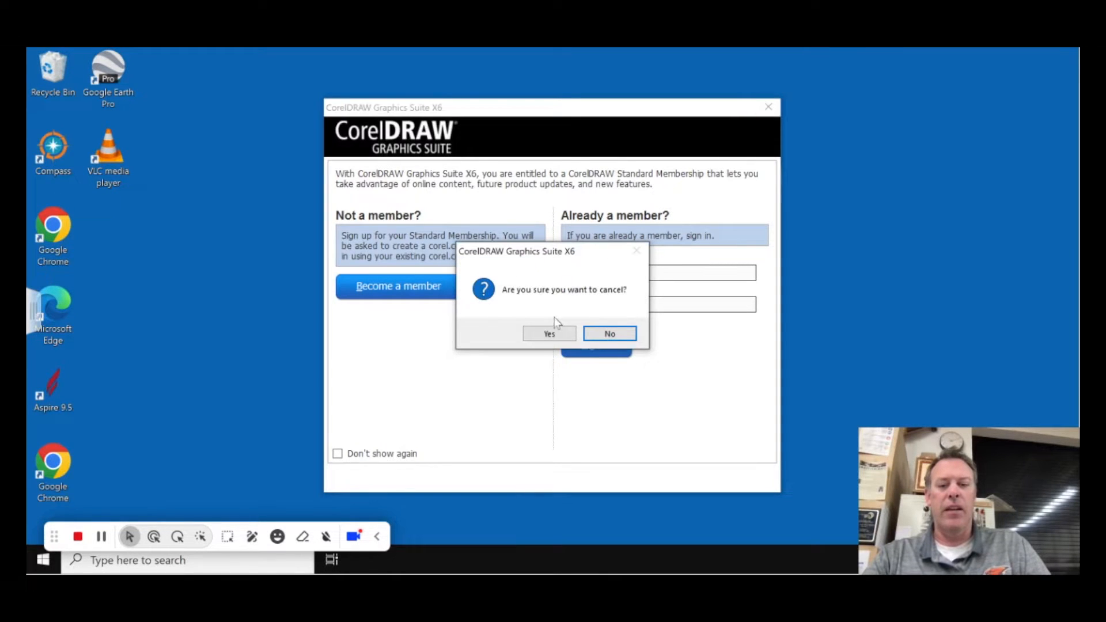
pyautogui.click(540, 333)
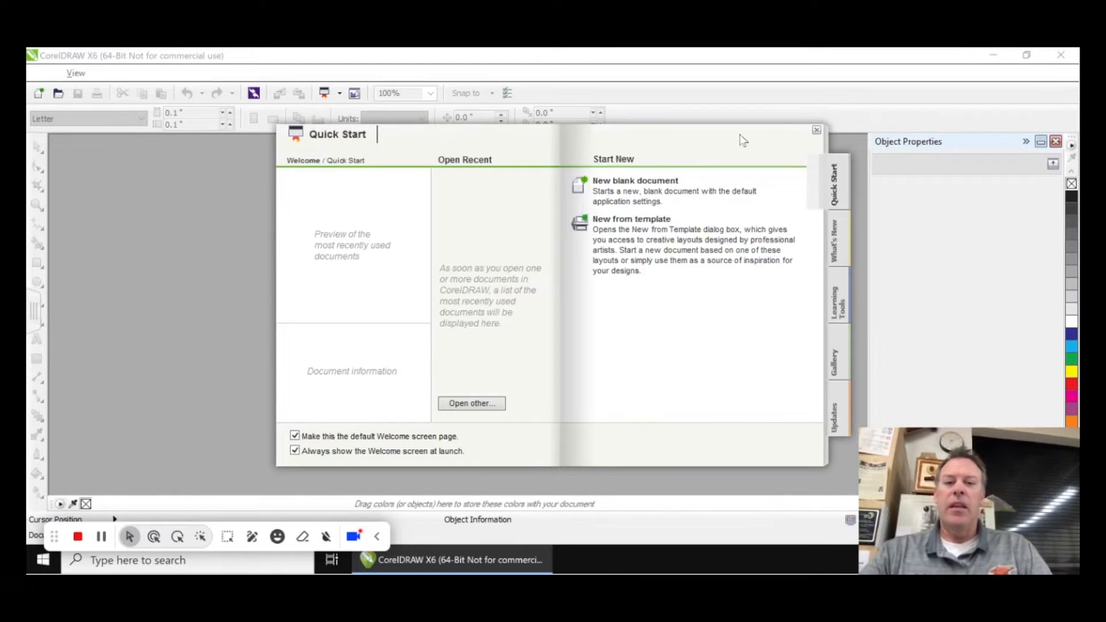
pyautogui.click(817, 131)
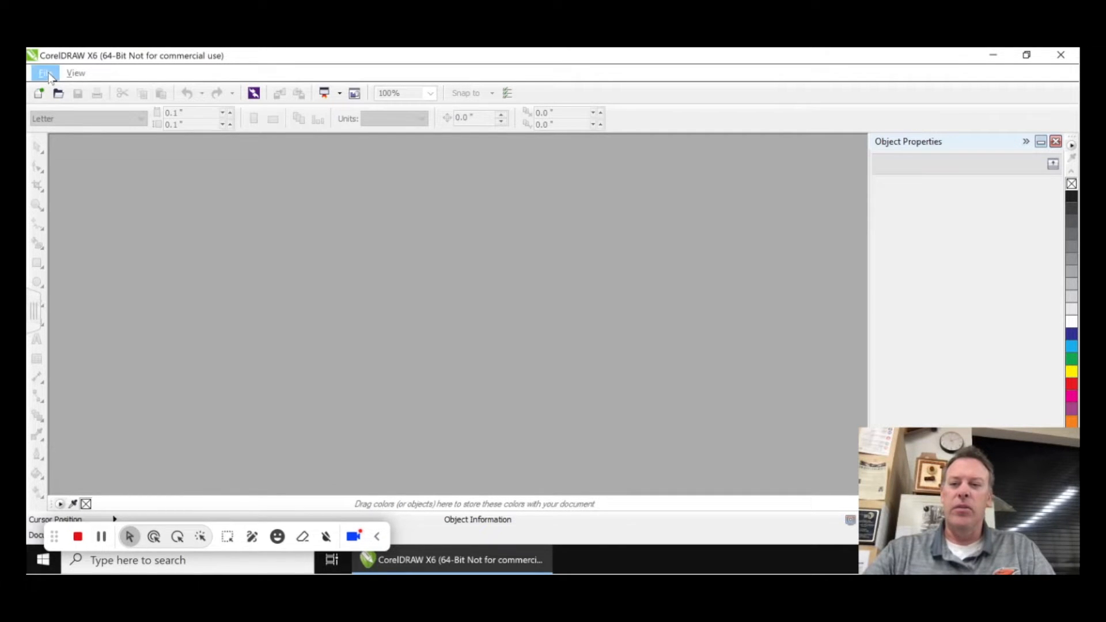
# - Create a new document named with the owner's surname, 7.5 inches wide and 4.5 inches high
pyautogui.click(46, 73)
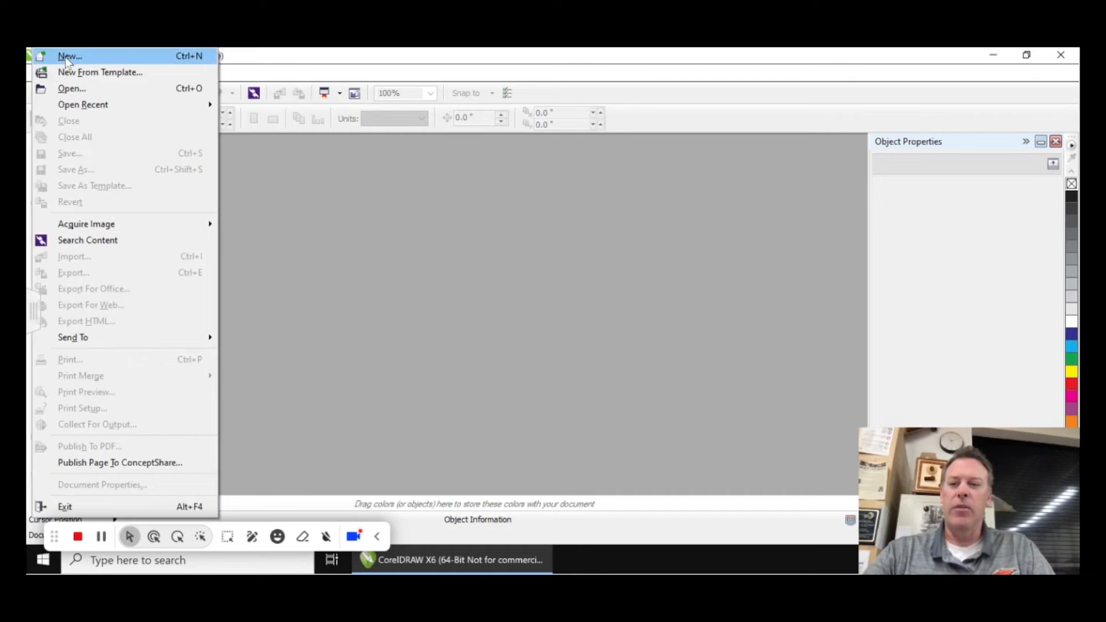
pyautogui.click(253, 179)
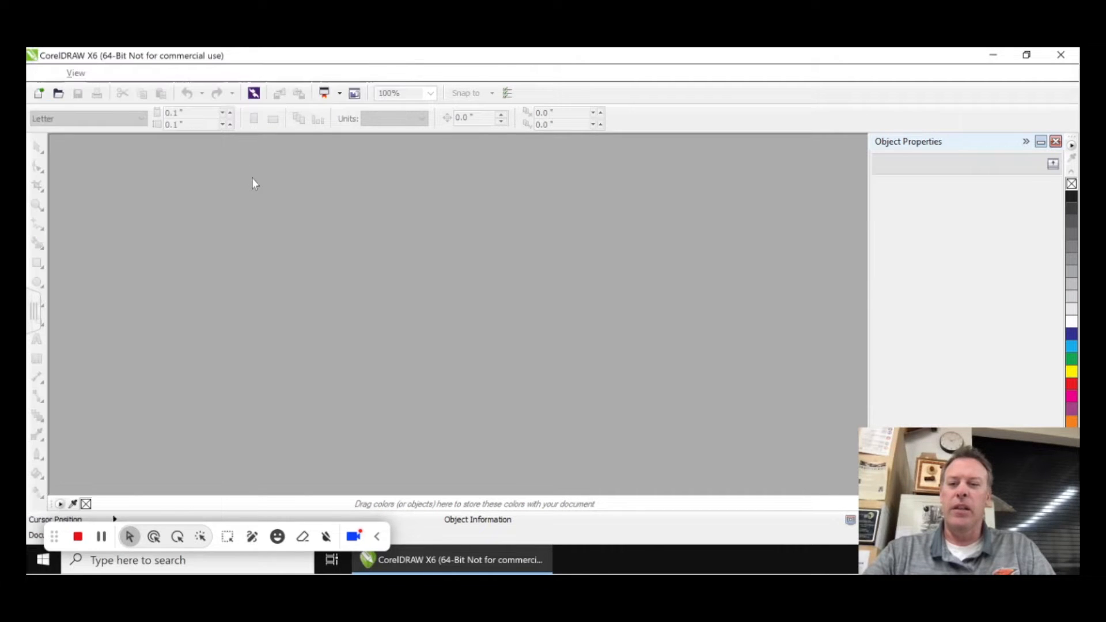
pyautogui.click(39, 95)
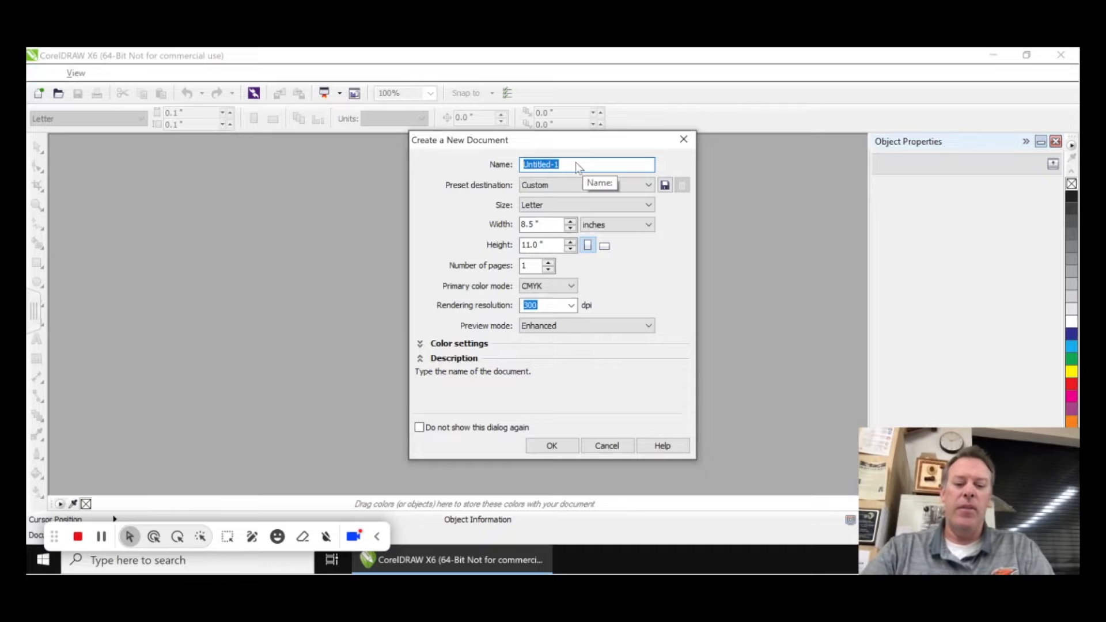
pyautogui.write('Karlsven')
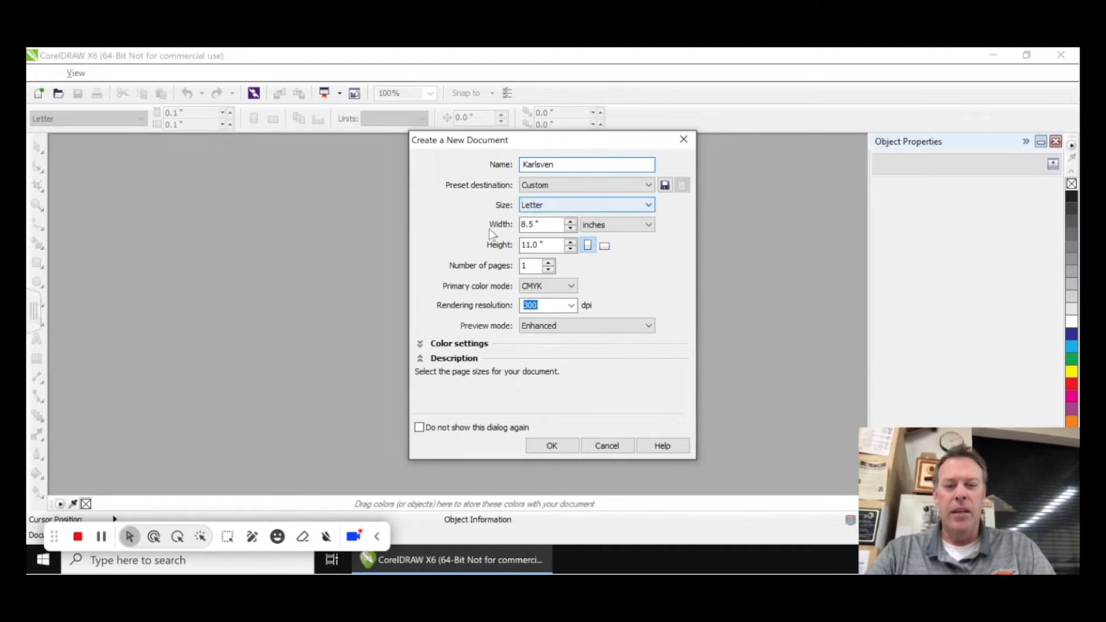
pyautogui.click(554, 223)
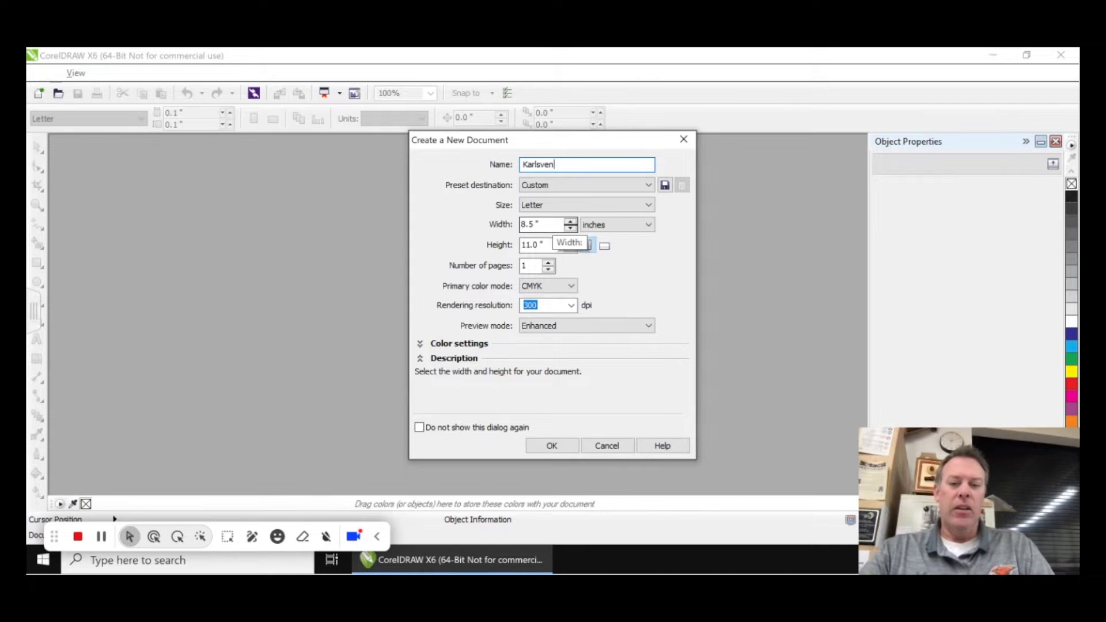
pyautogui.moveTo(545, 224); pyautogui.dragTo(513, 225)
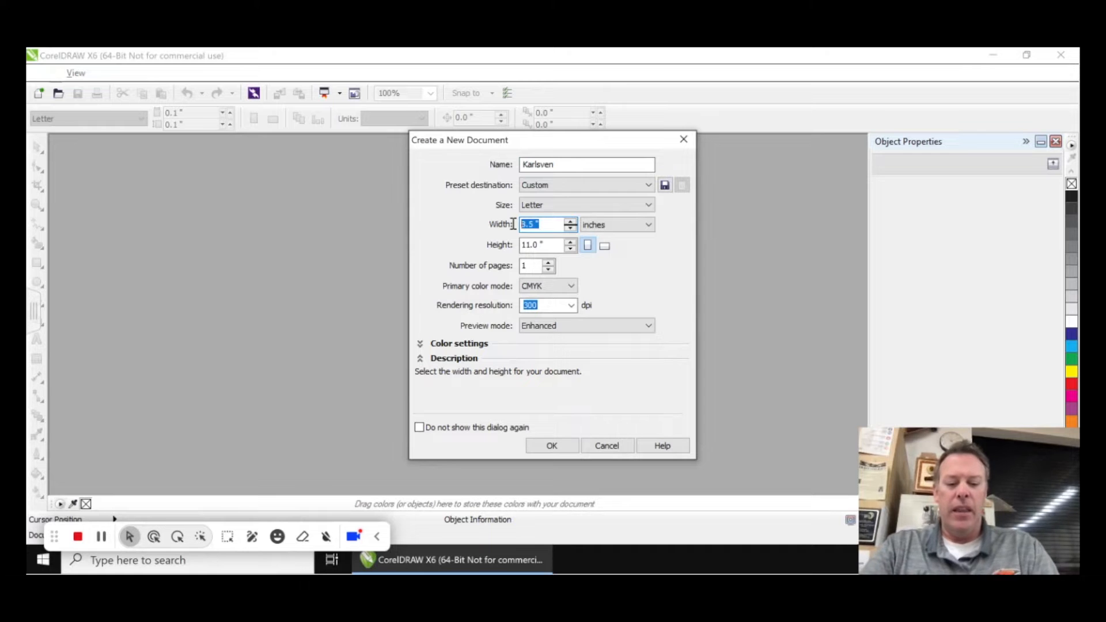
pyautogui.write('7.5')
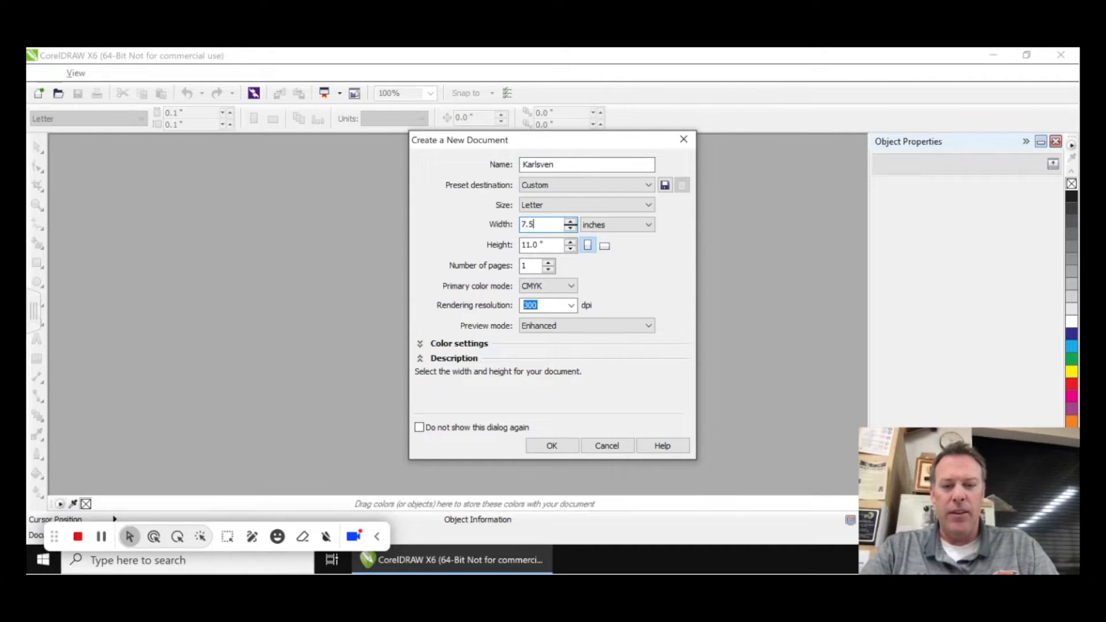
pyautogui.moveTo(550, 245); pyautogui.dragTo(518, 251)
pyautogui.write('4.5')
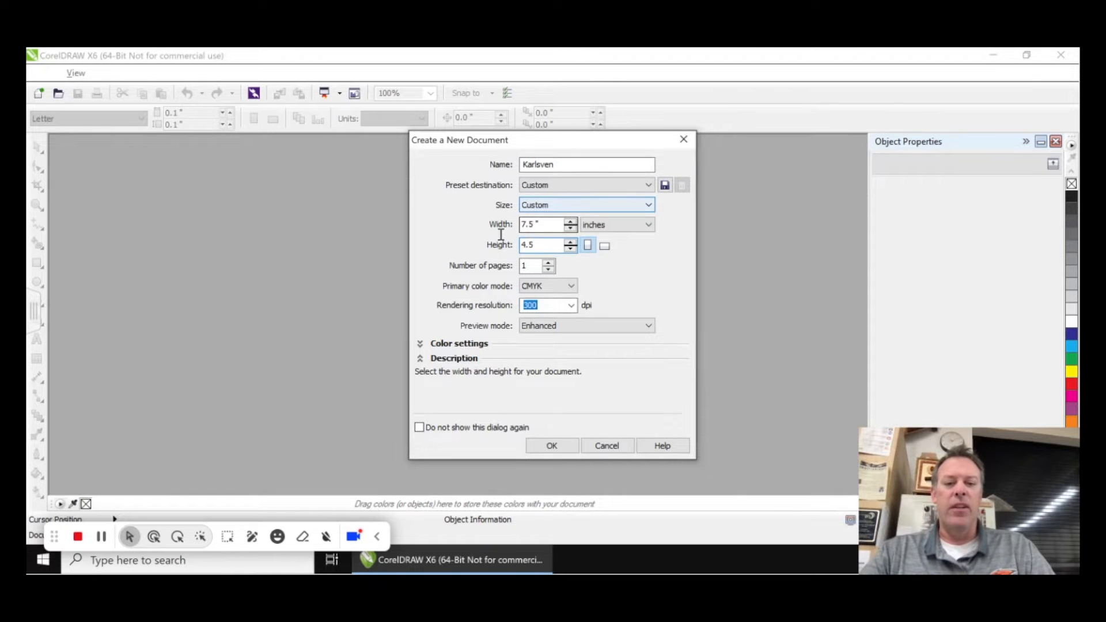
pyautogui.click(552, 446)
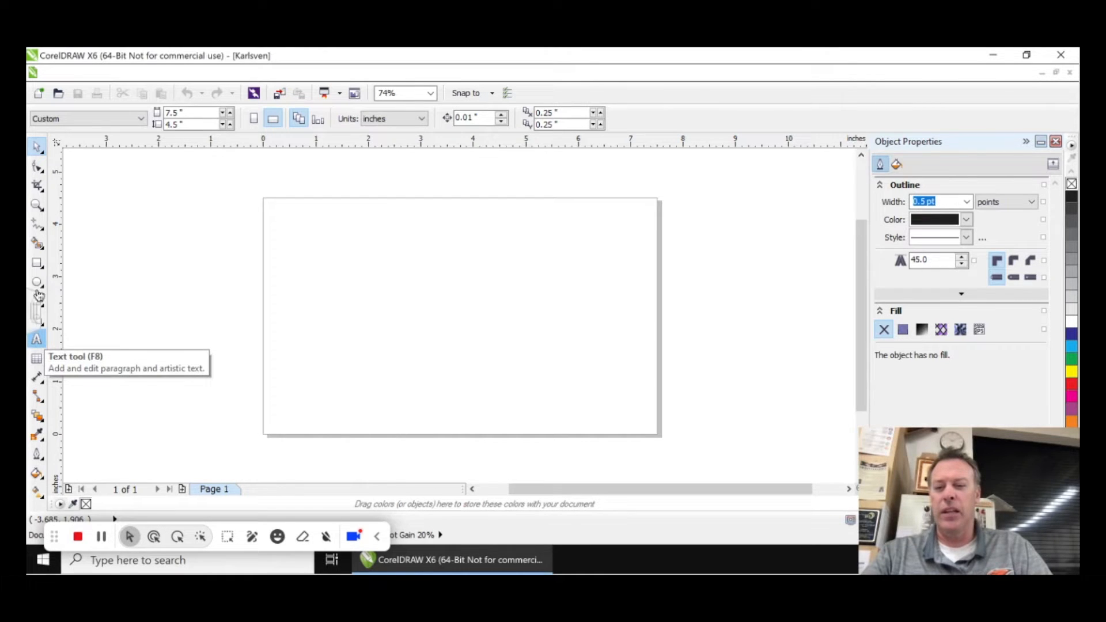
# - Add the surname as artistic text on the page and enlarge it to about 3.9 inches wide
pyautogui.click(37, 341)
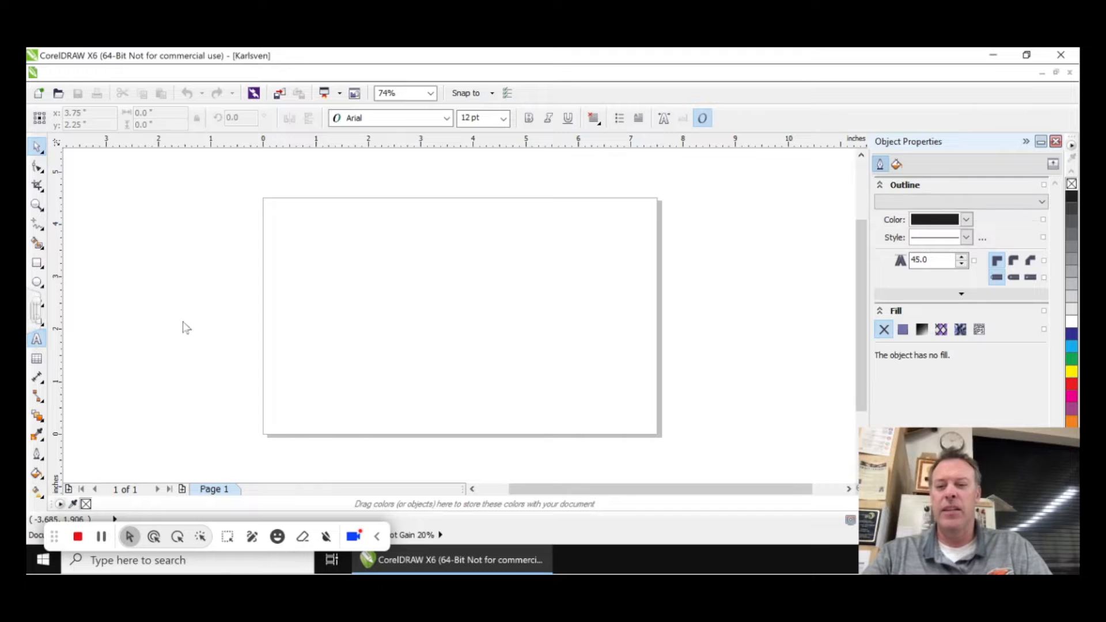
pyautogui.click(376, 317)
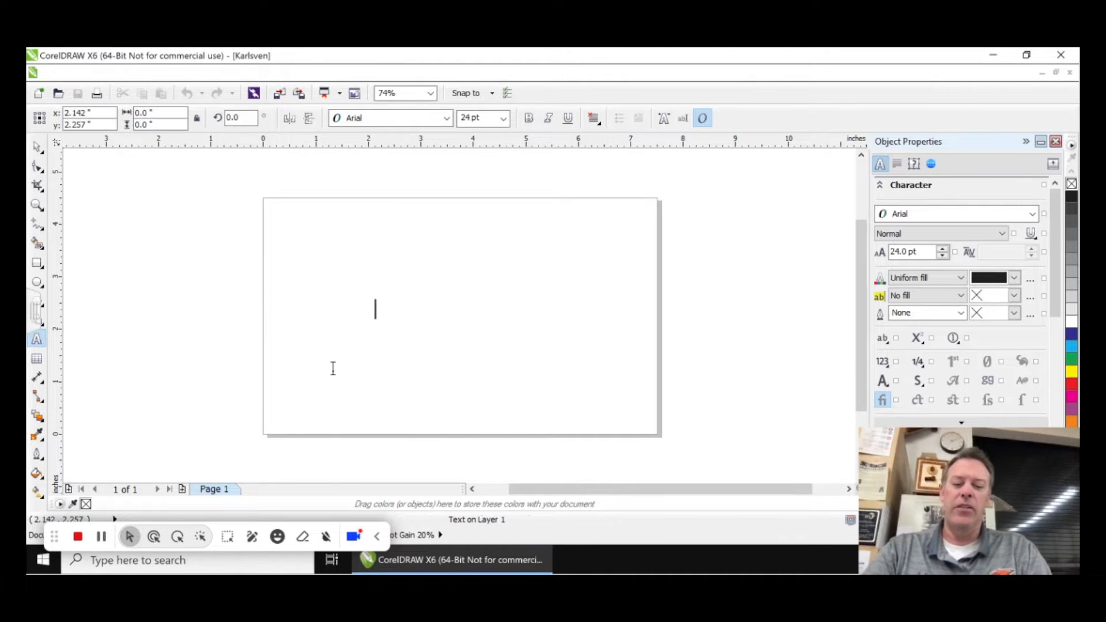
pyautogui.write('Karlsven')
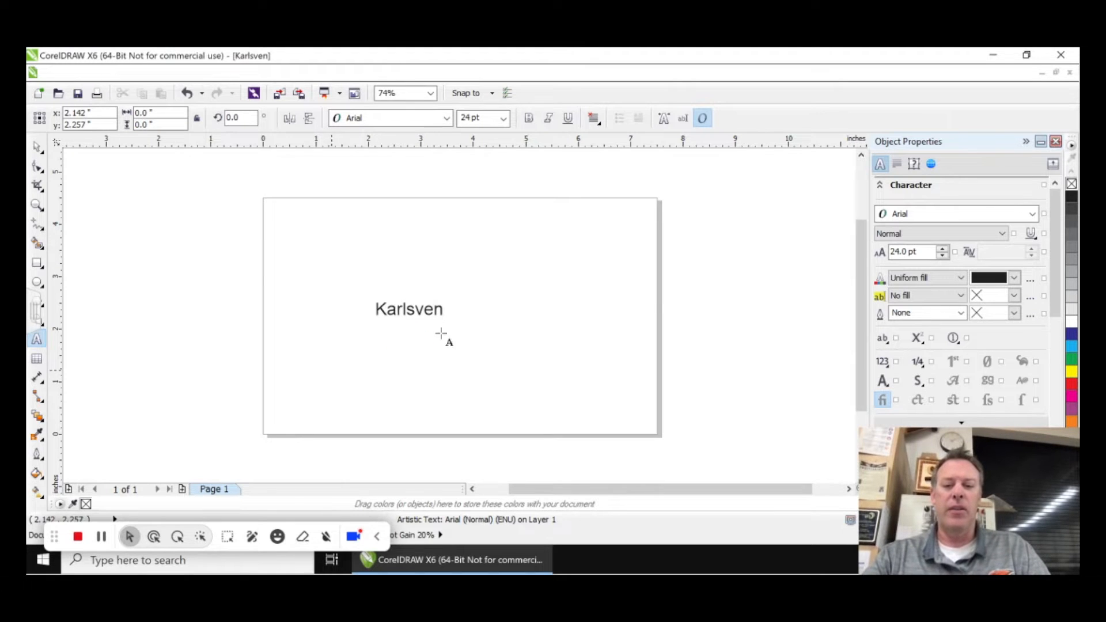
pyautogui.moveTo(448, 322); pyautogui.dragTo(583, 395)
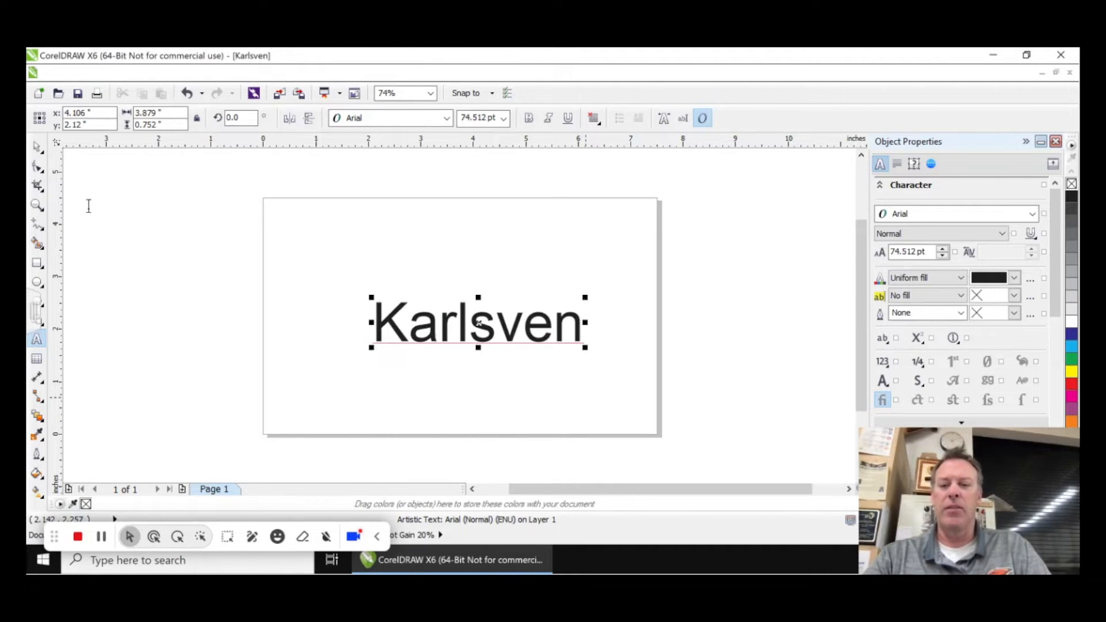
# - Reposition the surname text freely around the page, ending with it centered on the page
pyautogui.click(38, 148)
pyautogui.click(378, 249)
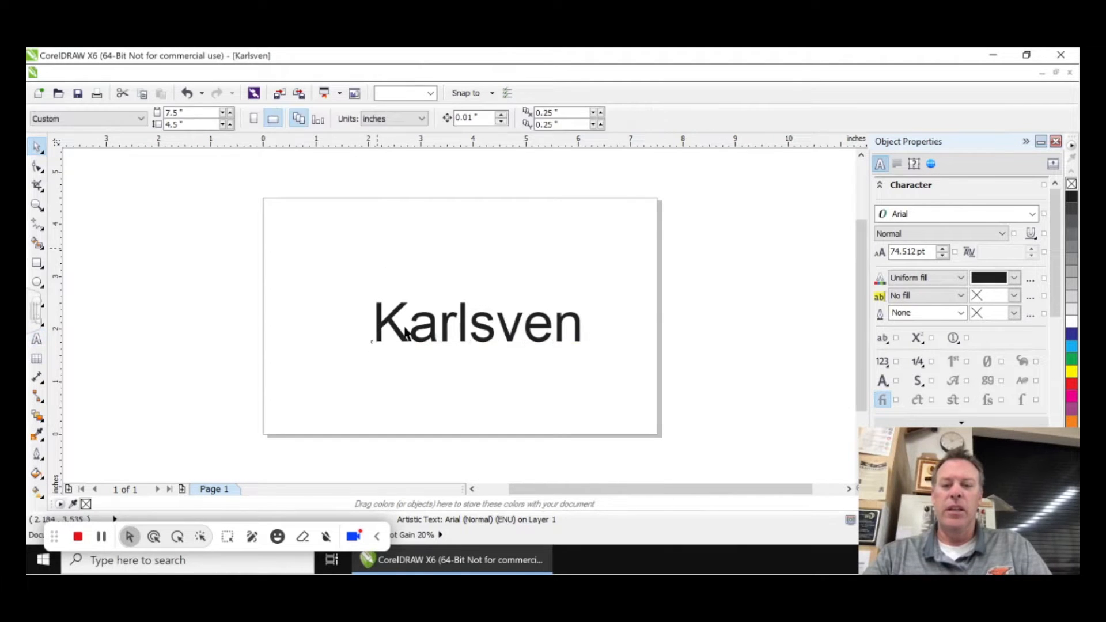
pyautogui.click(395, 327)
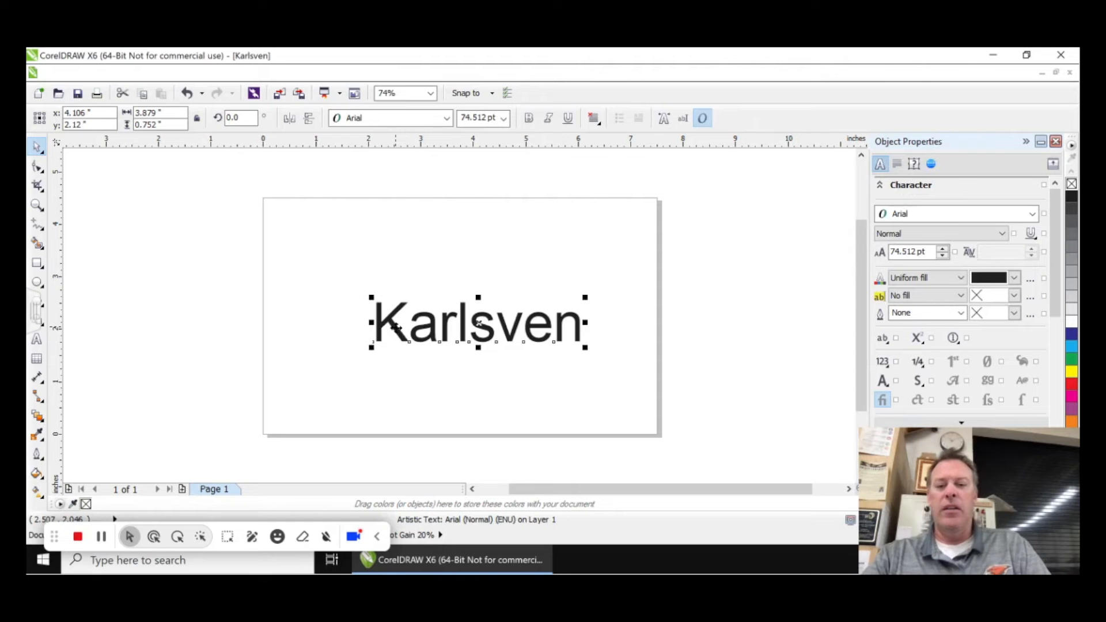
pyautogui.moveTo(395, 327); pyautogui.dragTo(512, 245)
pyautogui.moveTo(441, 253); pyautogui.dragTo(380, 245)
pyautogui.moveTo(395, 281); pyautogui.dragTo(352, 300)
pyautogui.moveTo(357, 307); pyautogui.dragTo(368, 312)
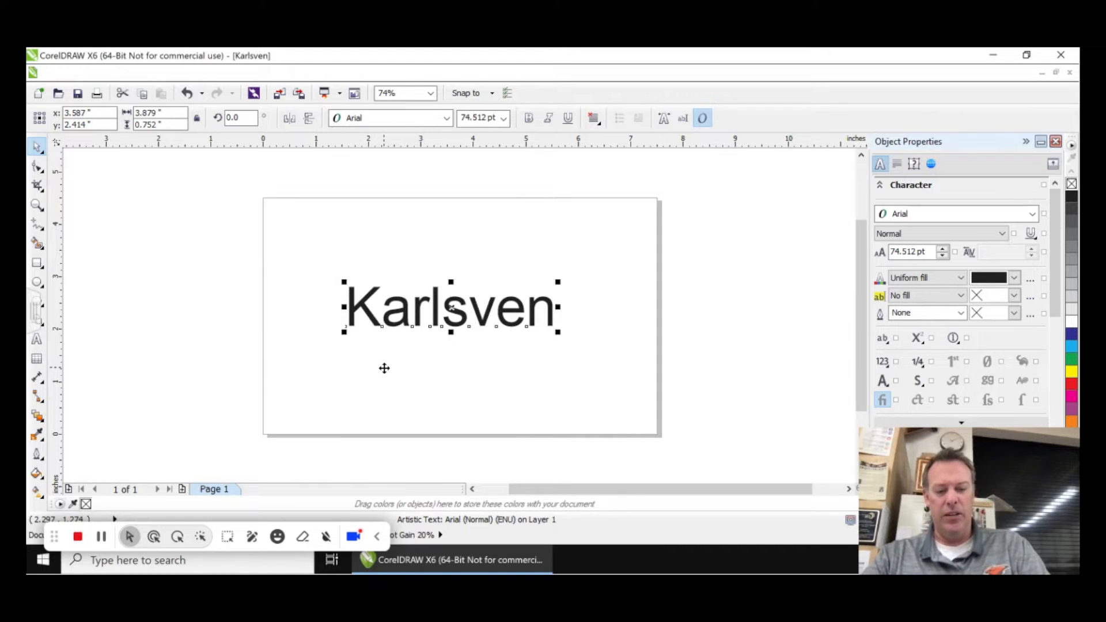
pyautogui.press('p')
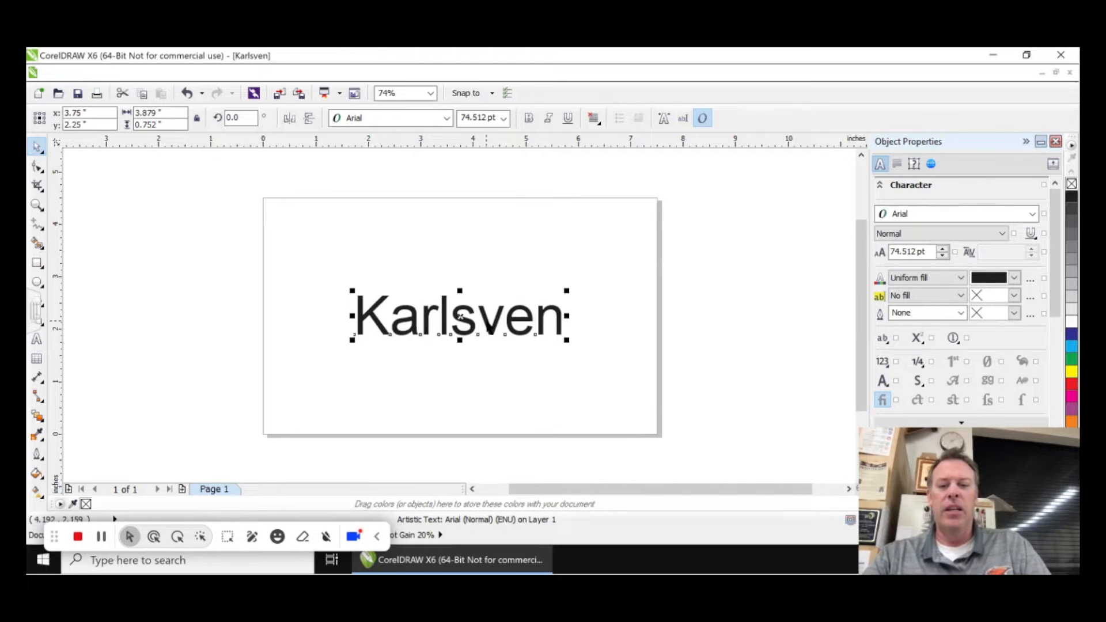
# - Enlarge the surname text to about 5.1 inches wide and recenter it on the page
pyautogui.moveTo(567, 291); pyautogui.dragTo(633, 228)
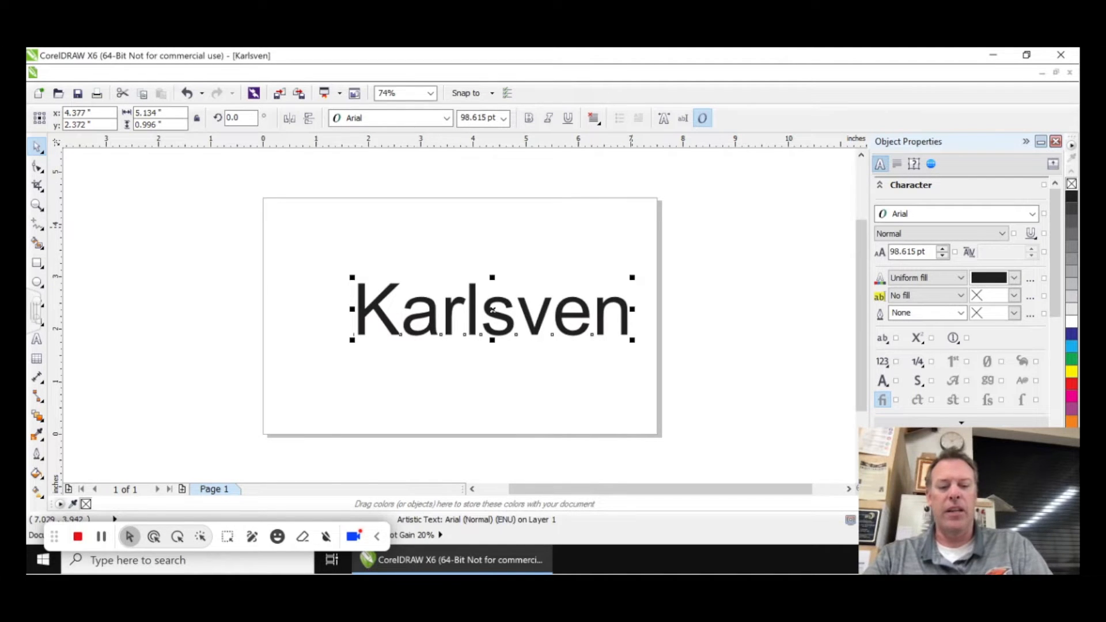
pyautogui.press('p')
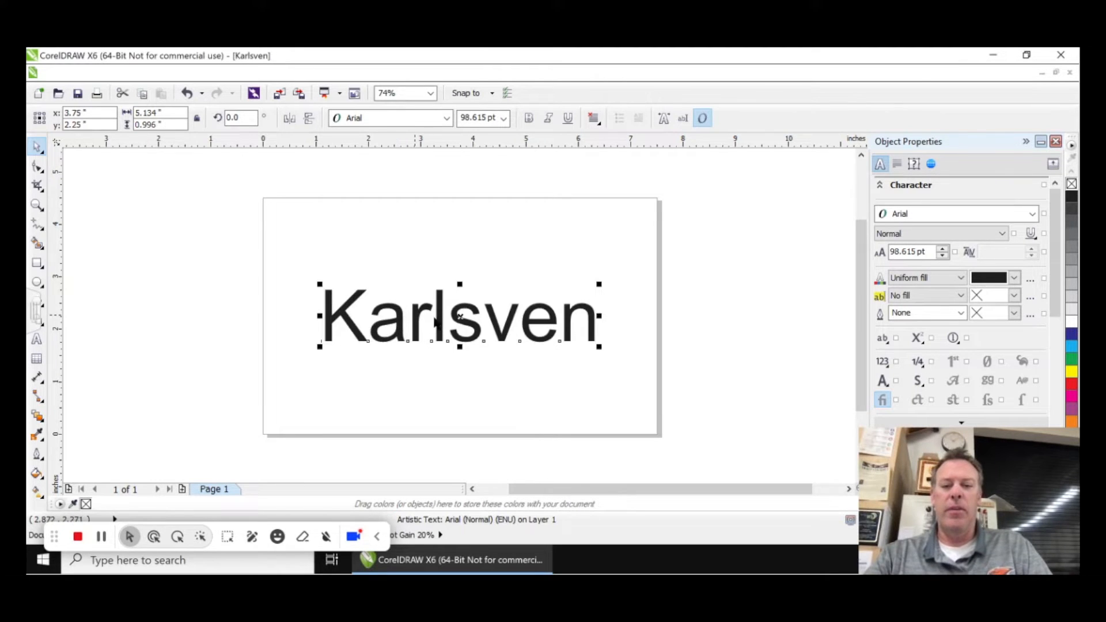
pyautogui.click(447, 118)
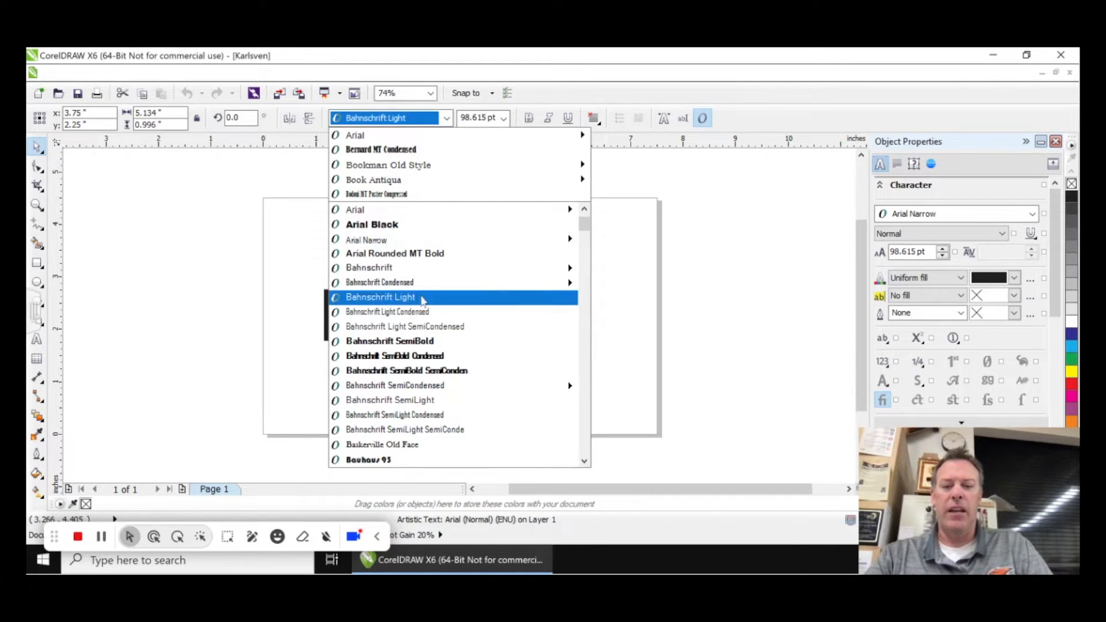
pyautogui.press('Up')
pyautogui.press('Up')
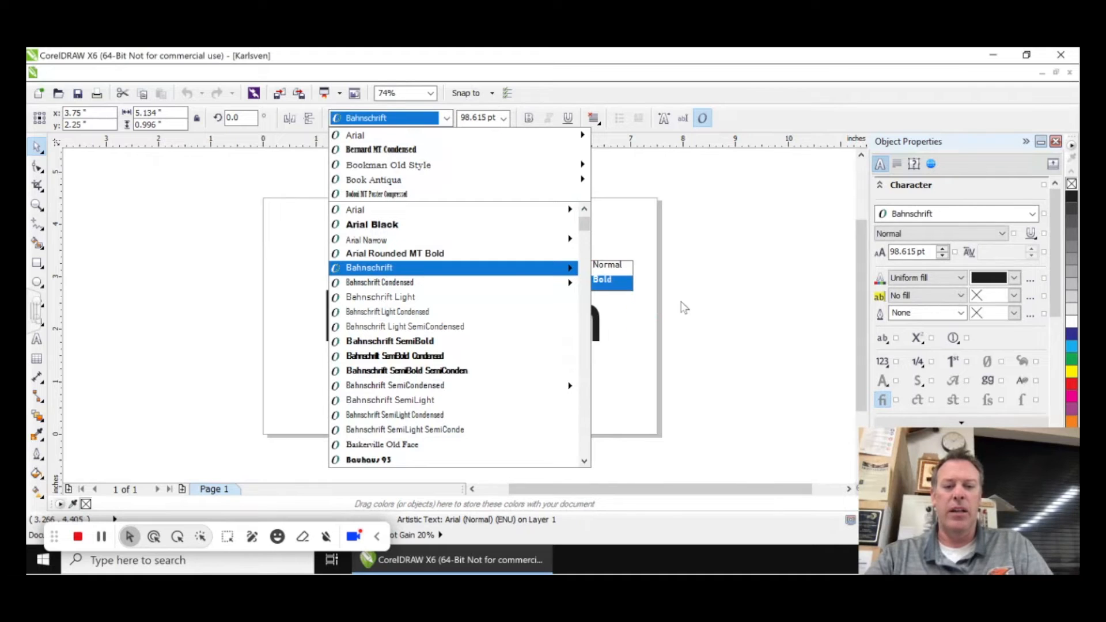
pyautogui.press('Escape')
pyautogui.press('Escape')
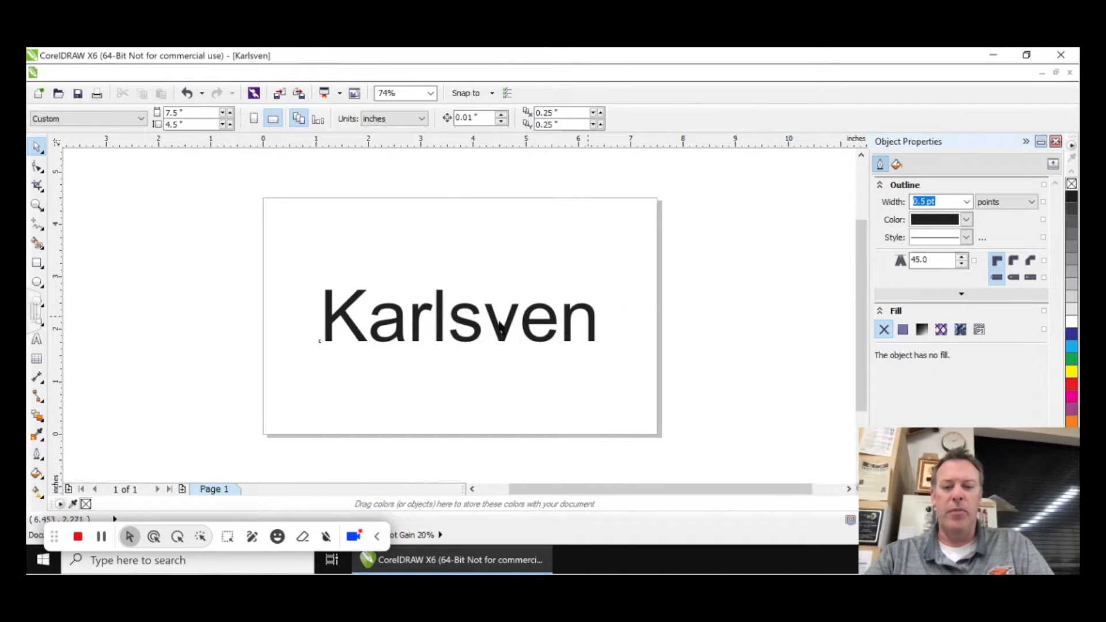
# - Set the surname text's font to Bodoni MT Black and recenter the text on the page
pyautogui.click(496, 324)
pyautogui.moveTo(497, 323); pyautogui.dragTo(661, 294)
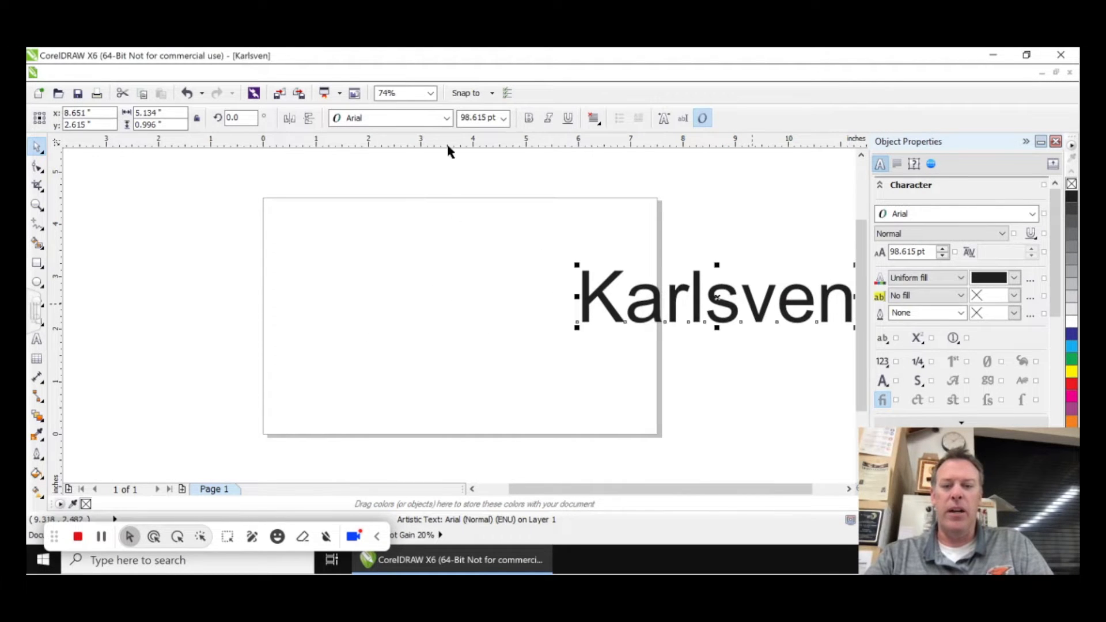
pyautogui.click(447, 118)
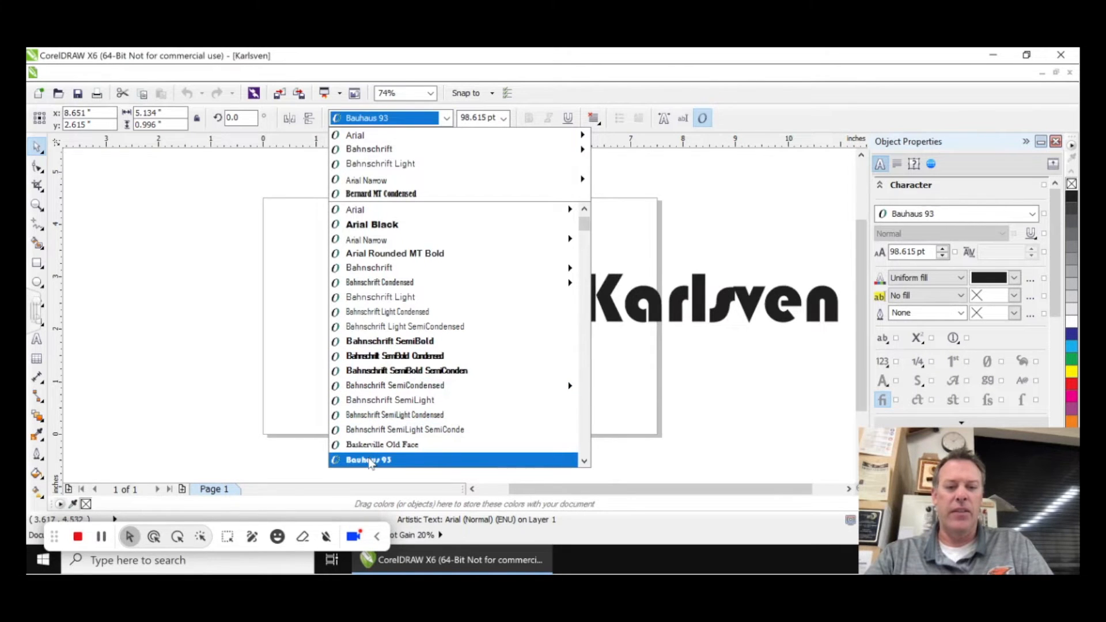
pyautogui.scroll(-4, 453, 415)
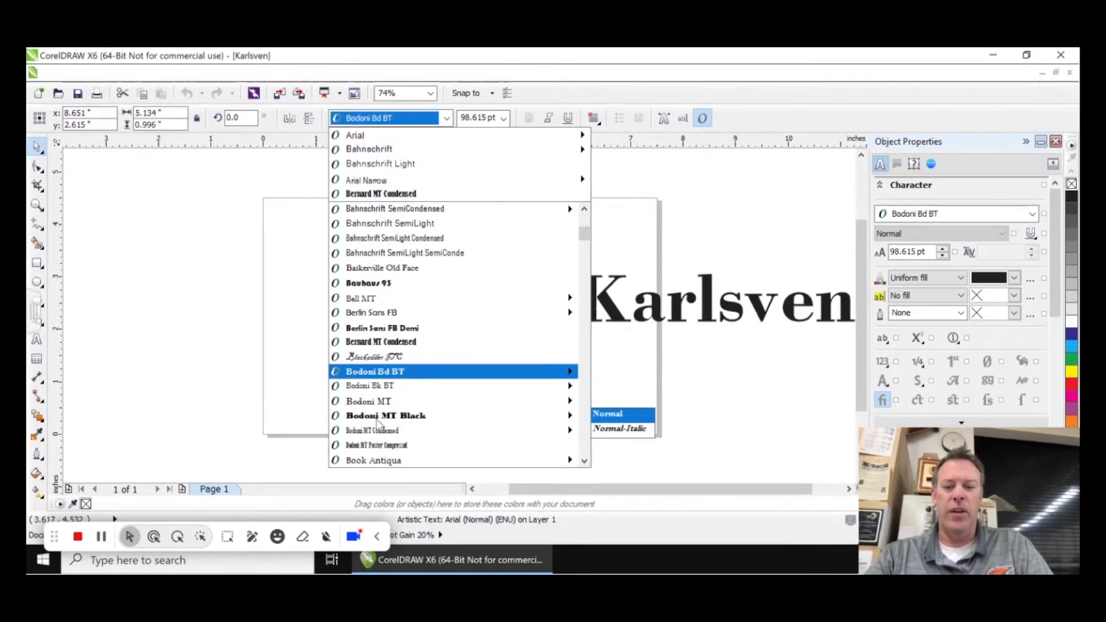
pyautogui.scroll(-1, 454, 404)
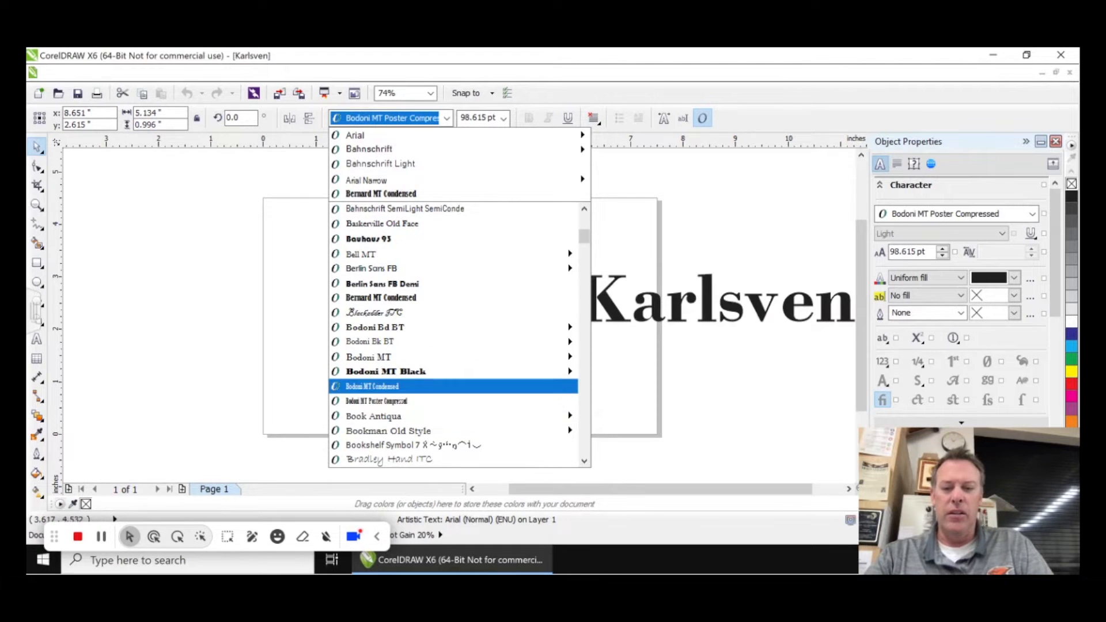
pyautogui.moveTo(374, 371)
pyautogui.press('Up')
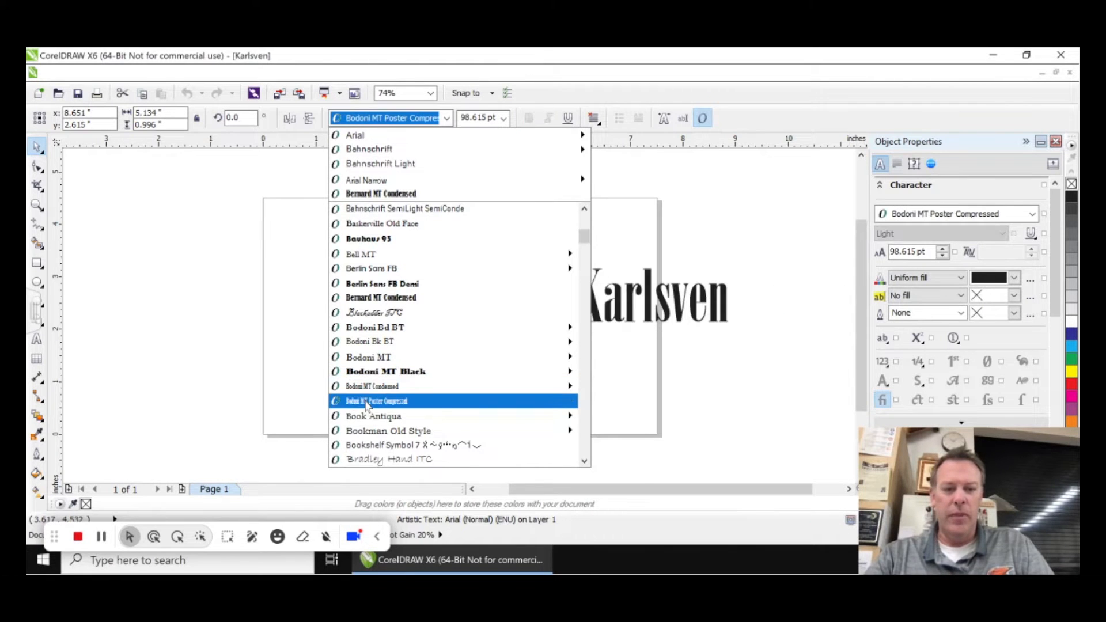
pyautogui.click(360, 371)
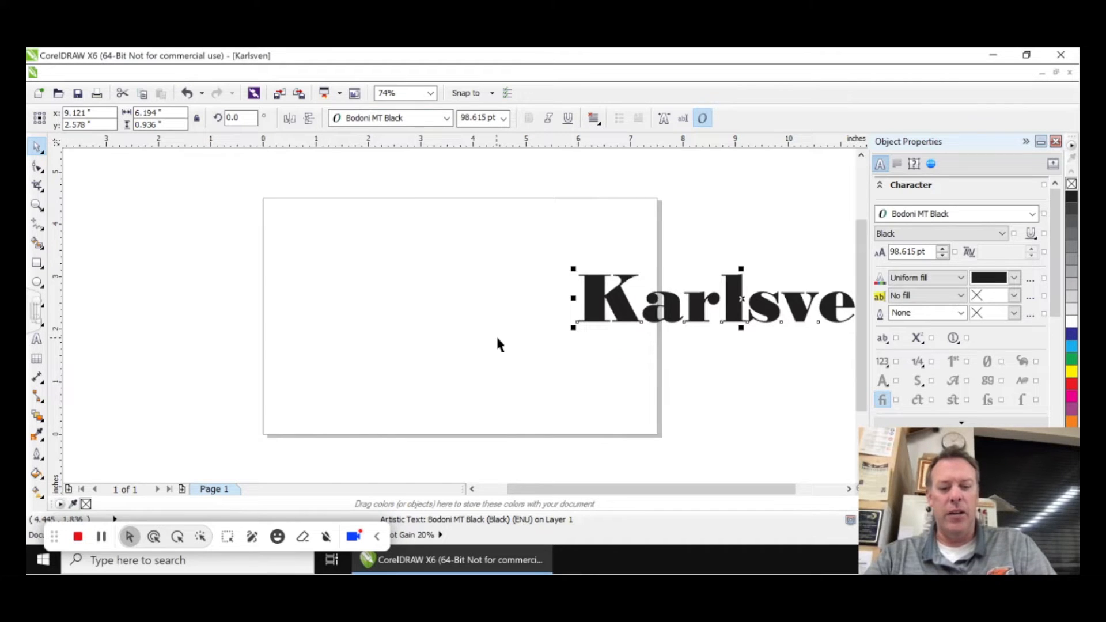
pyautogui.press('p')
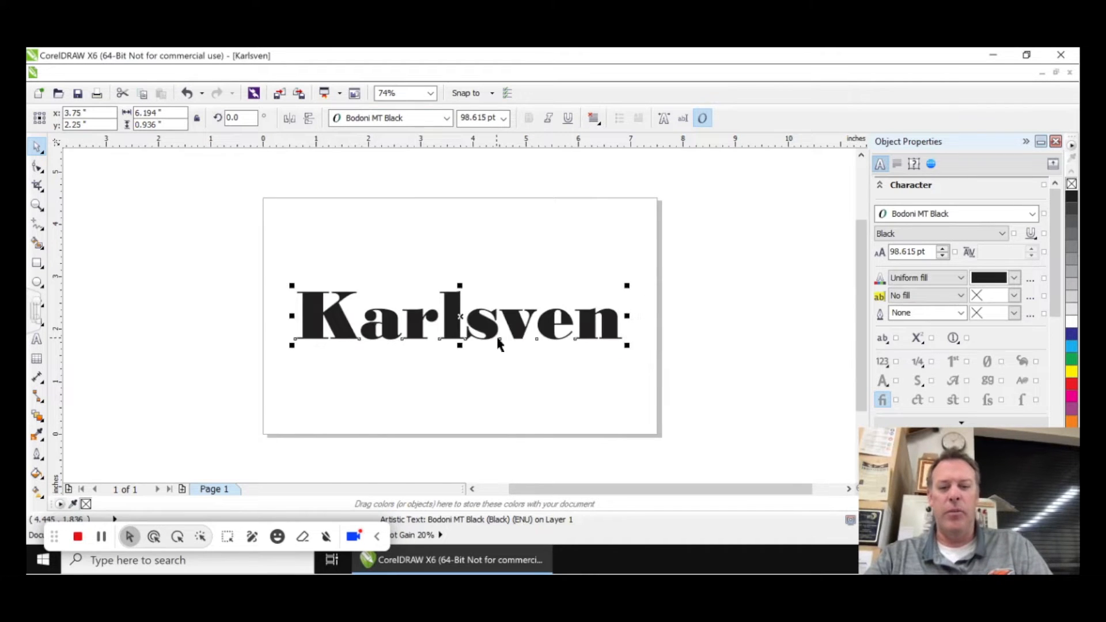
pyautogui.click(507, 401)
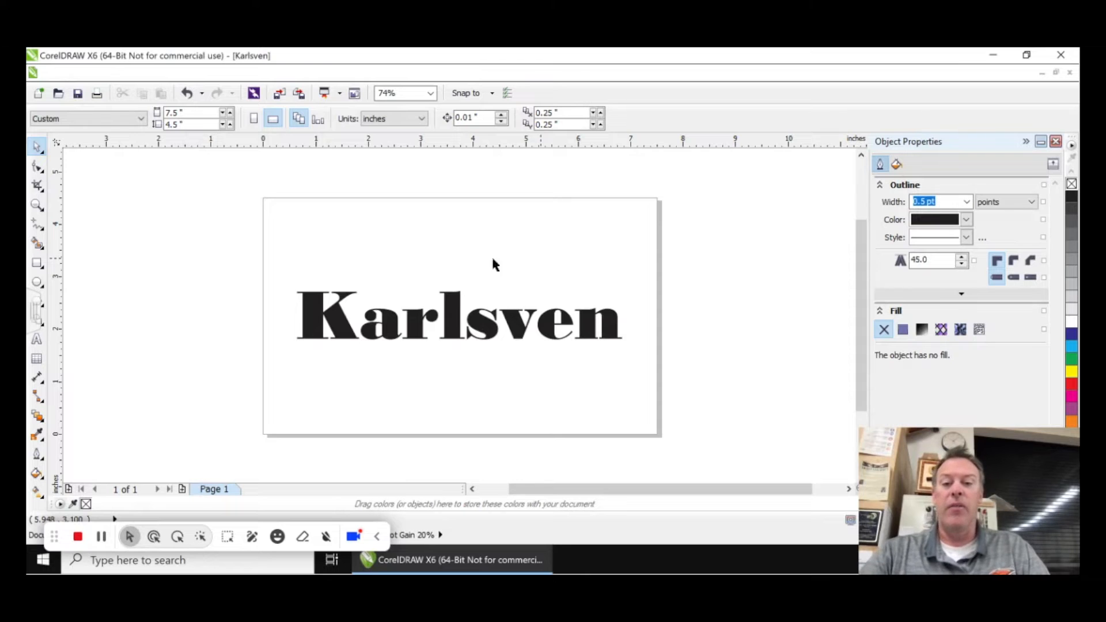
# - Give the surname text a hairline outline and no fill, and check the letter outlines up close
pyautogui.click(341, 327)
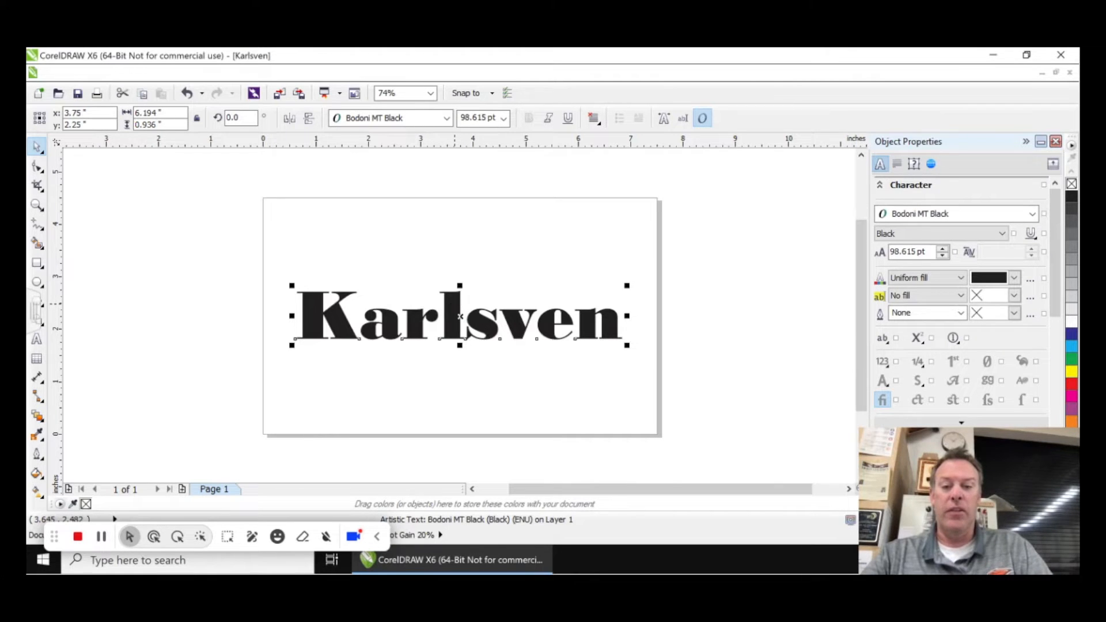
pyautogui.rightClick(460, 316)
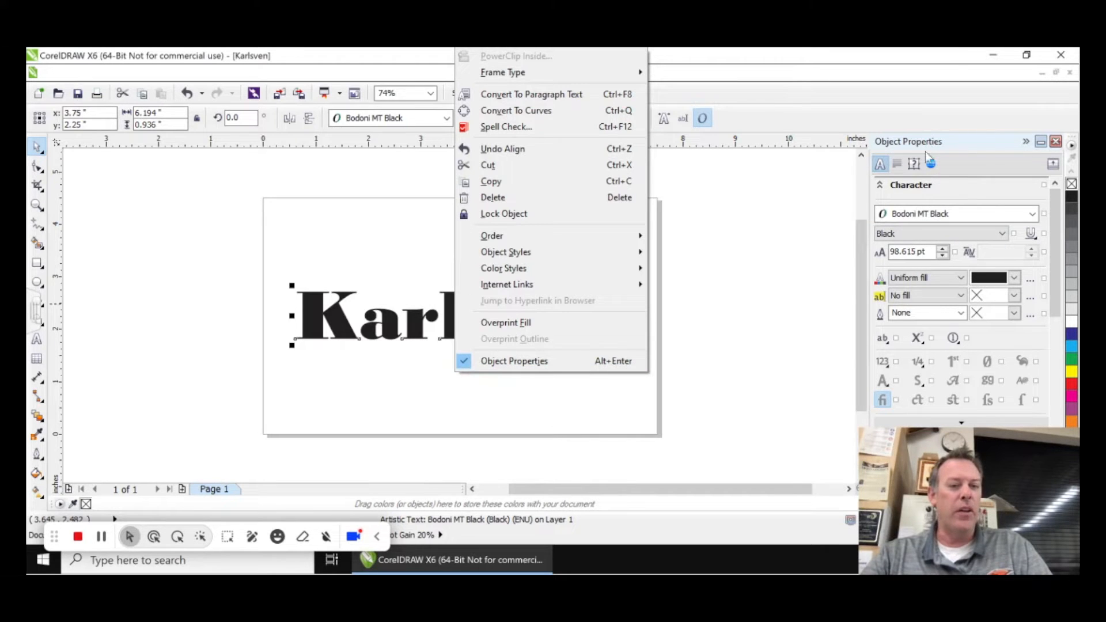
pyautogui.click(956, 165)
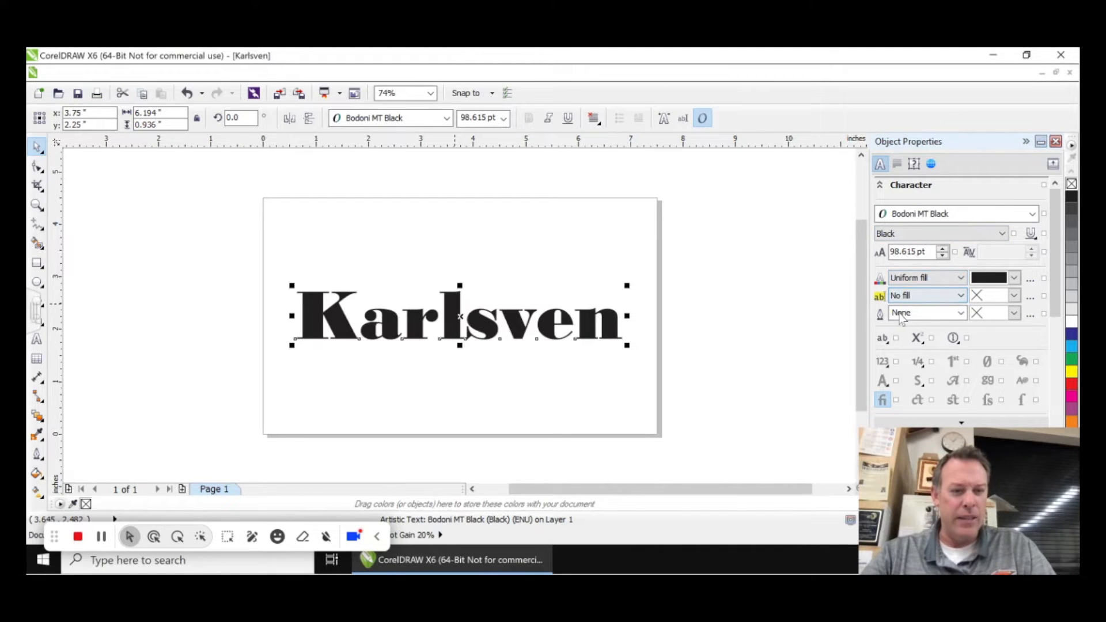
pyautogui.click(961, 313)
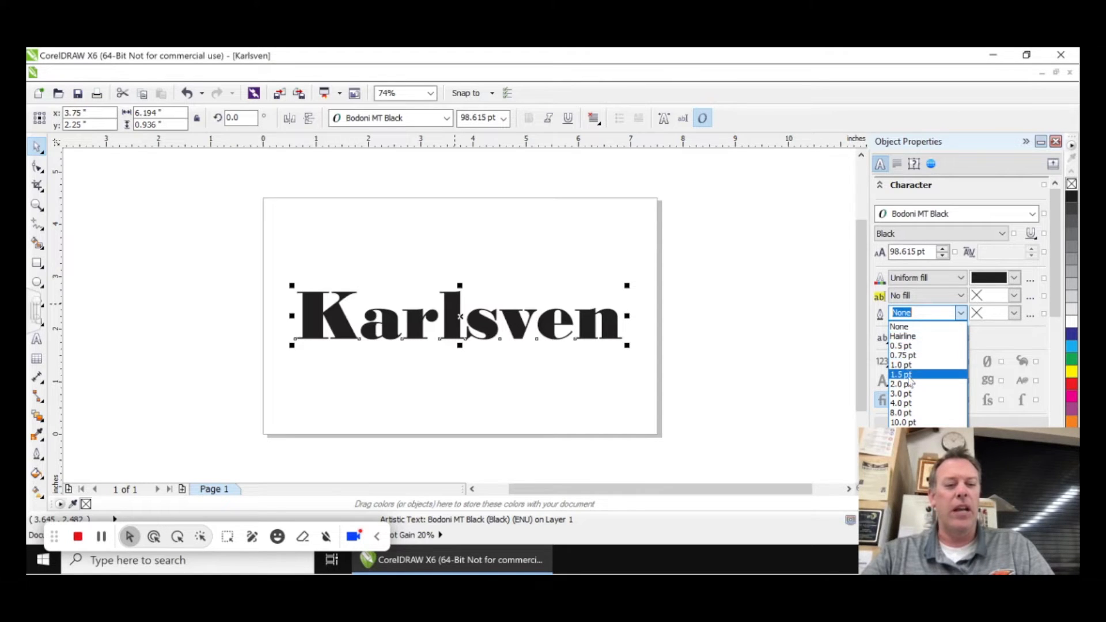
pyautogui.click(910, 339)
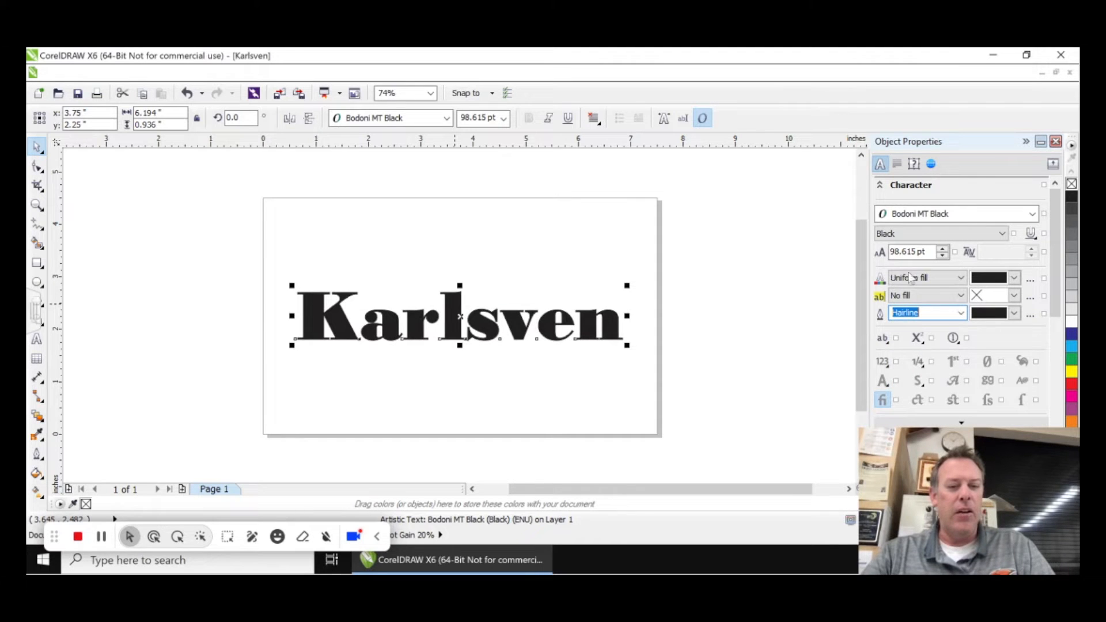
pyautogui.click(962, 279)
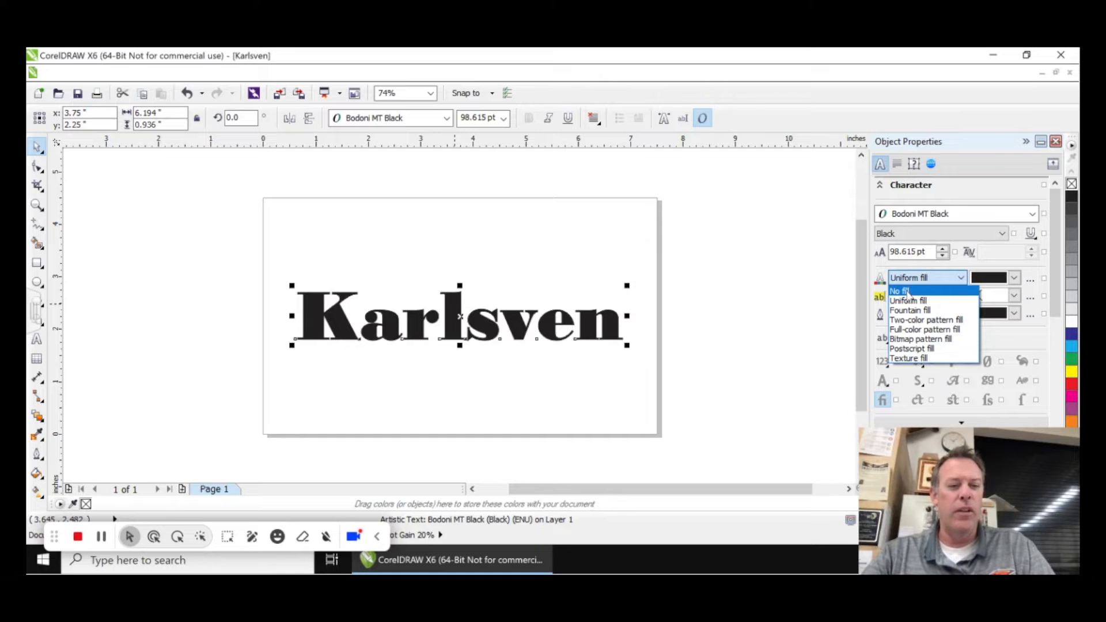
pyautogui.click(908, 292)
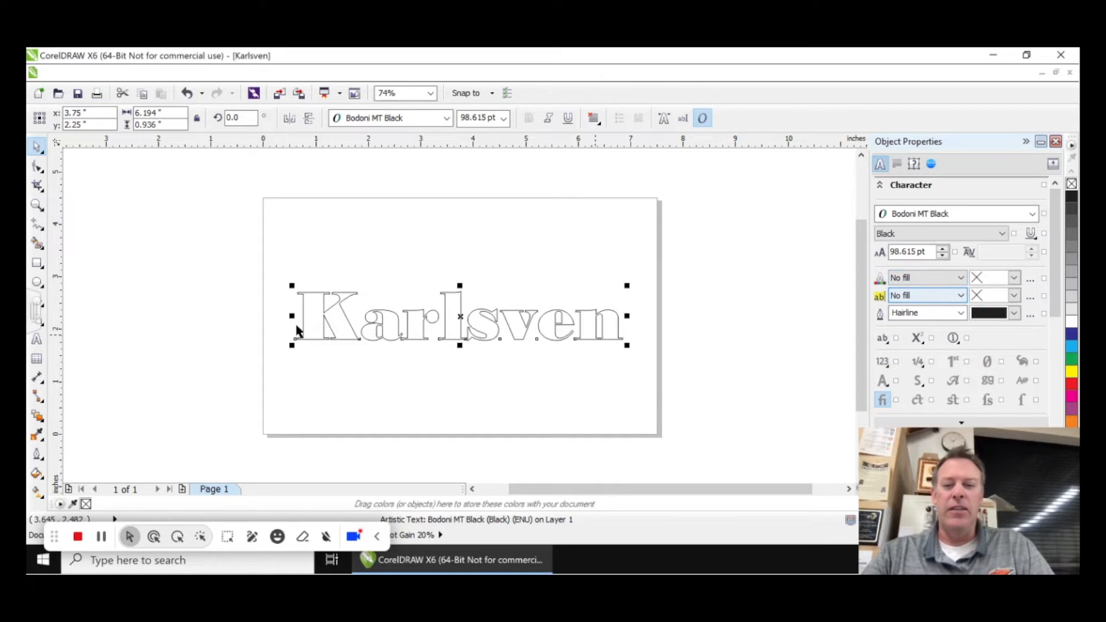
pyautogui.click(370, 301)
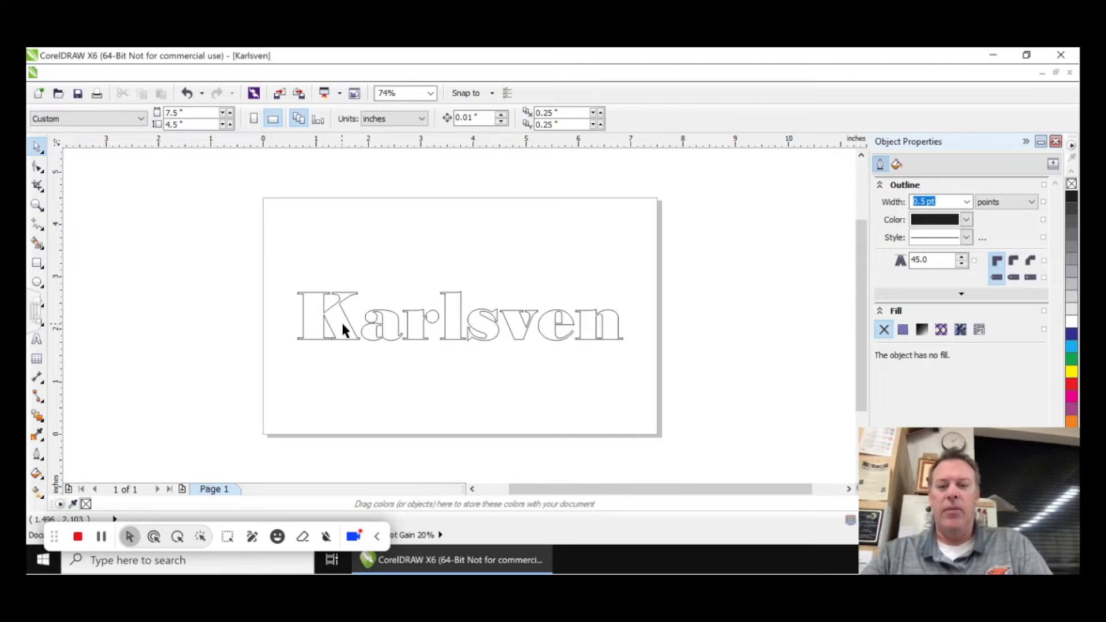
pyautogui.scroll(4, 342, 324)
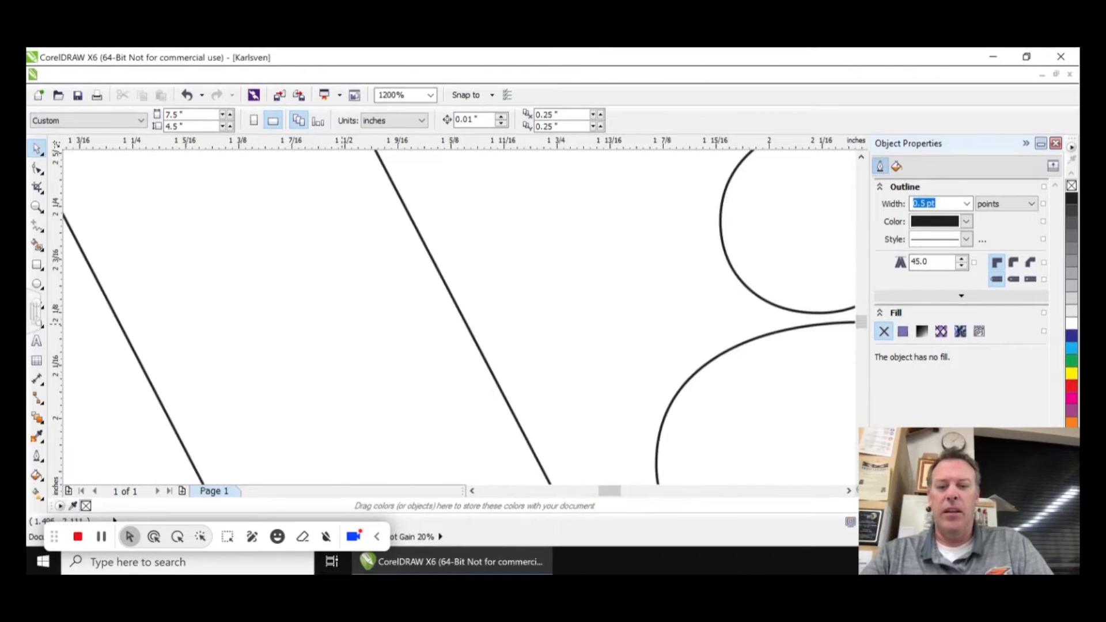
pyautogui.scroll(-2, 342, 324)
pyautogui.scroll(-2, 342, 324)
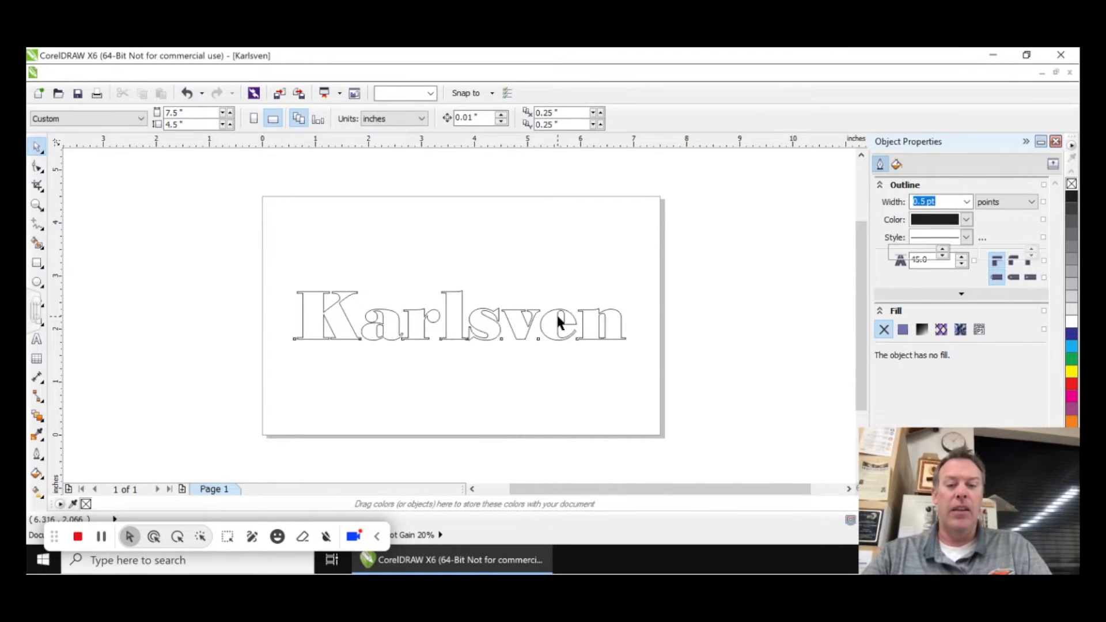
# - Close the object properties and move the outlined surname off the page, beyond its upper-right corner
pyautogui.click(529, 310)
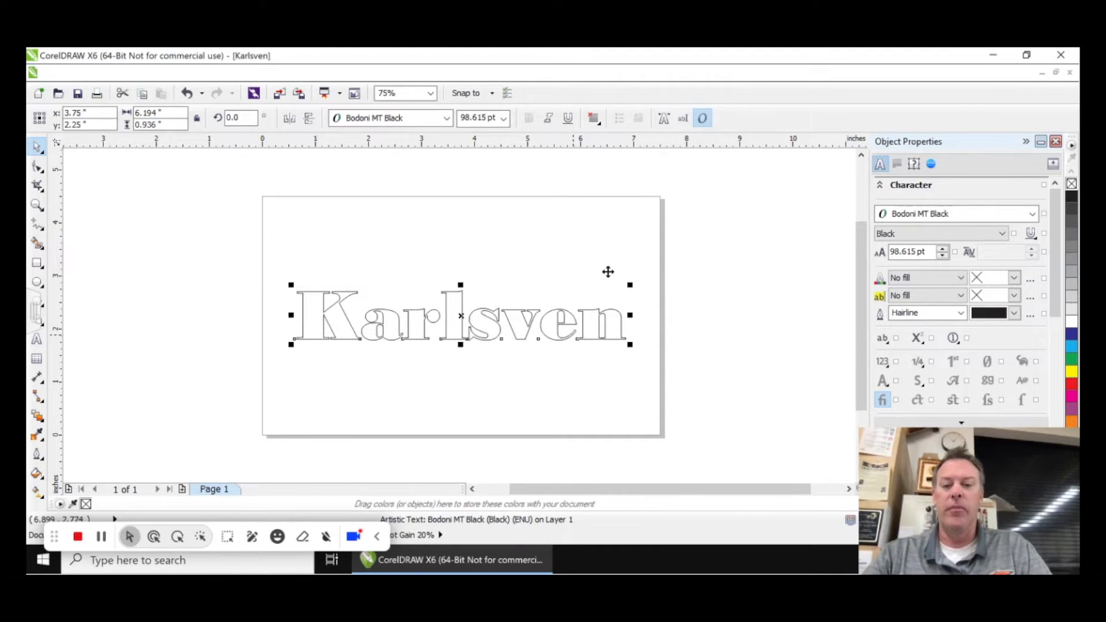
pyautogui.click(1057, 141)
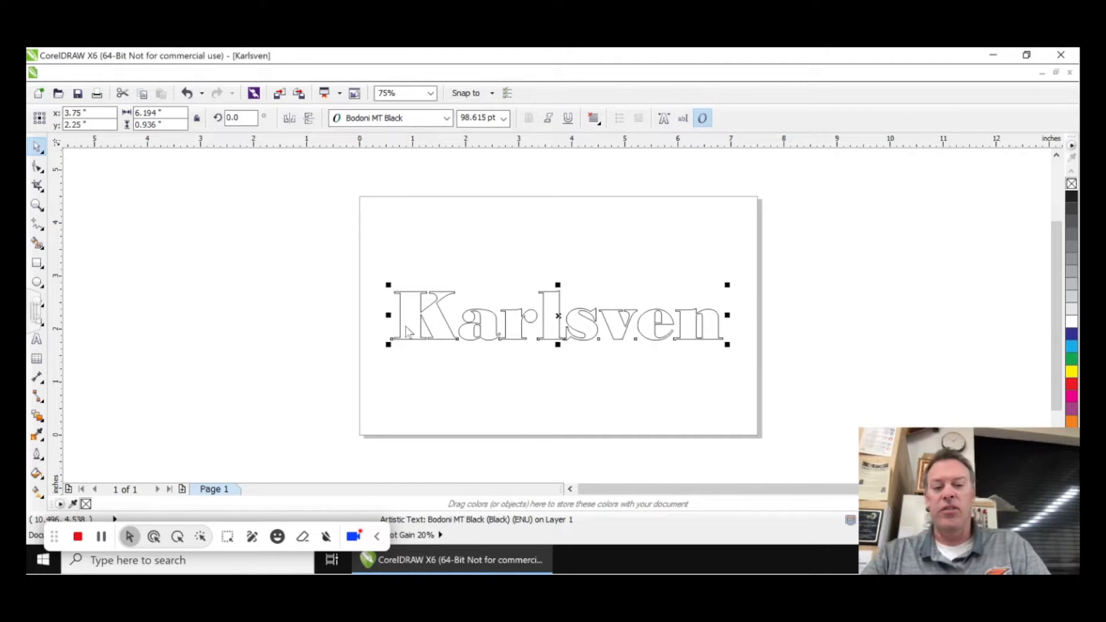
pyautogui.click(406, 326)
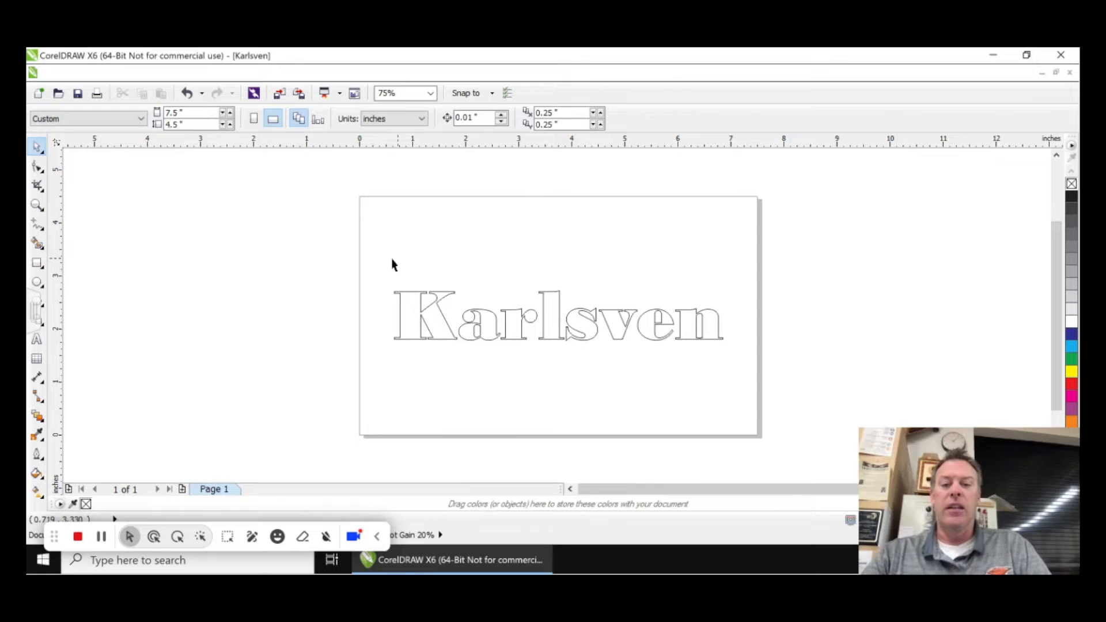
pyautogui.moveTo(391, 258); pyautogui.dragTo(784, 391)
pyautogui.moveTo(622, 324); pyautogui.dragTo(1037, 187)
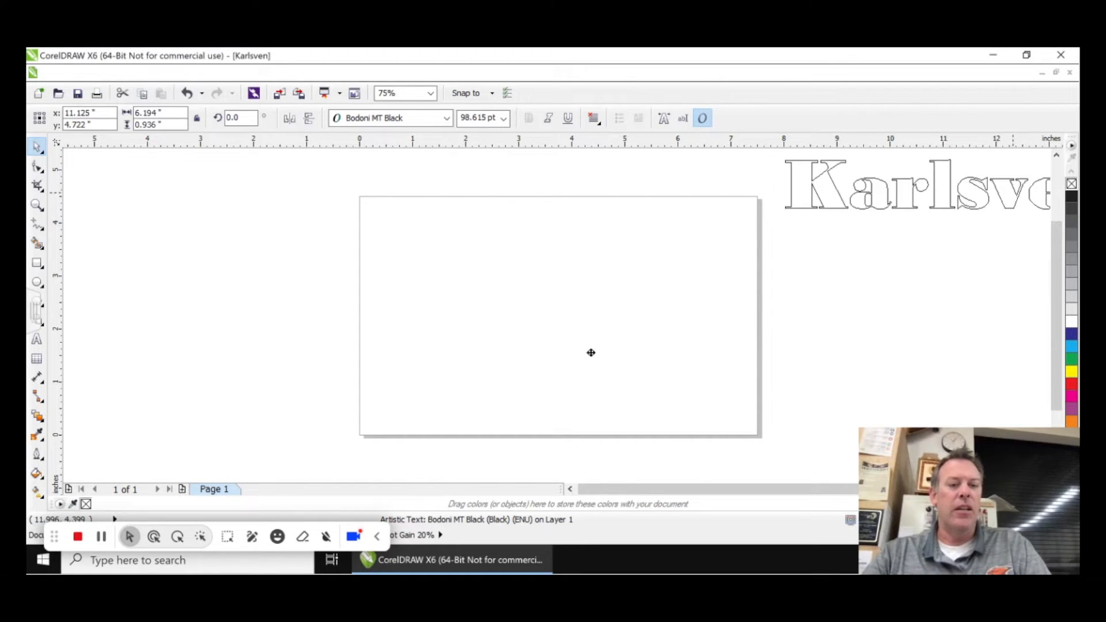
pyautogui.click(591, 352)
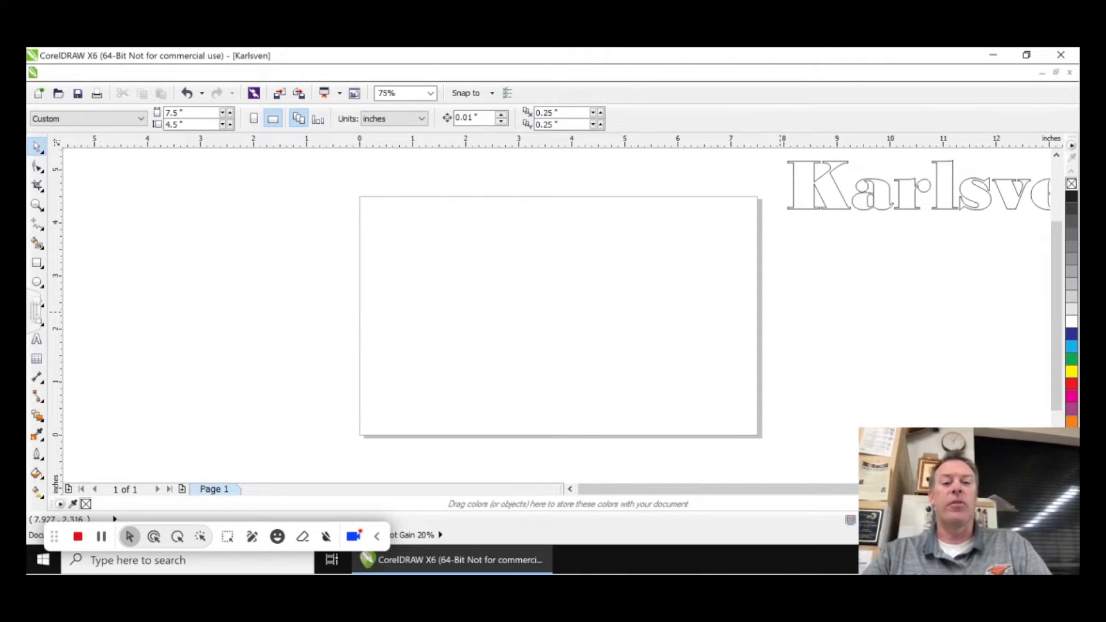
# - Switch to Google Chrome and search Google Images for "tree"
pyautogui.click(994, 57)
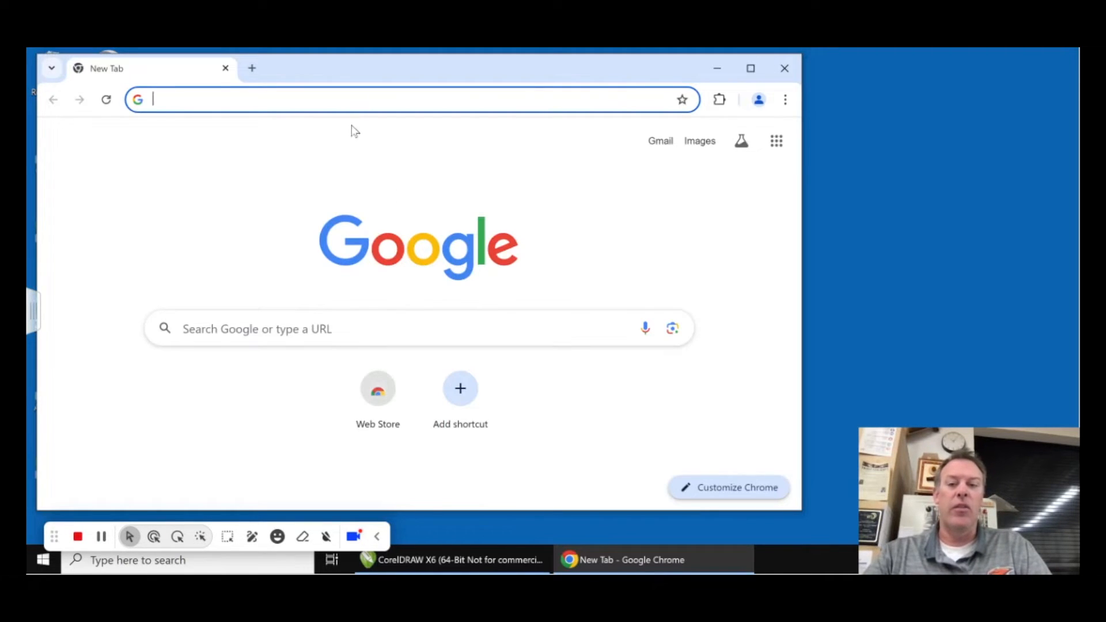
pyautogui.click(262, 328)
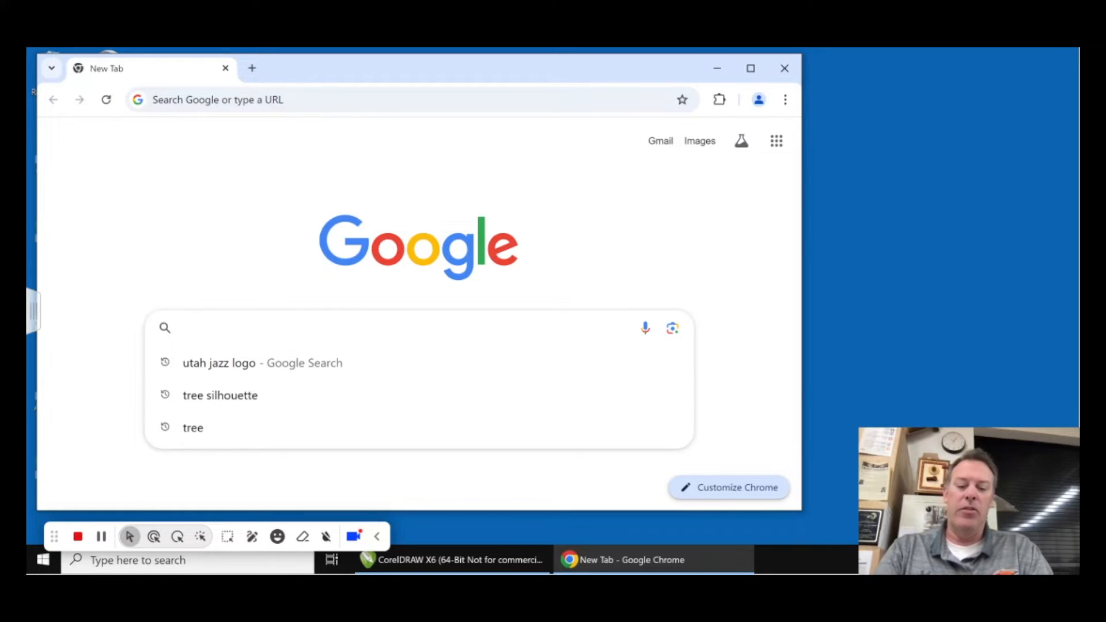
pyautogui.write('tree')
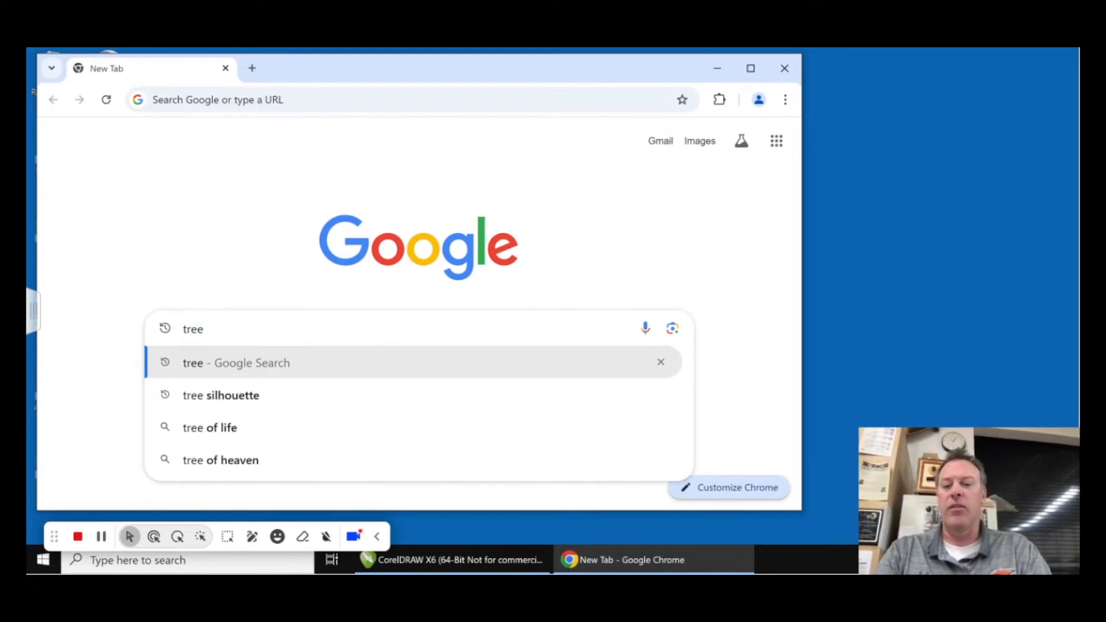
pyautogui.press('Return')
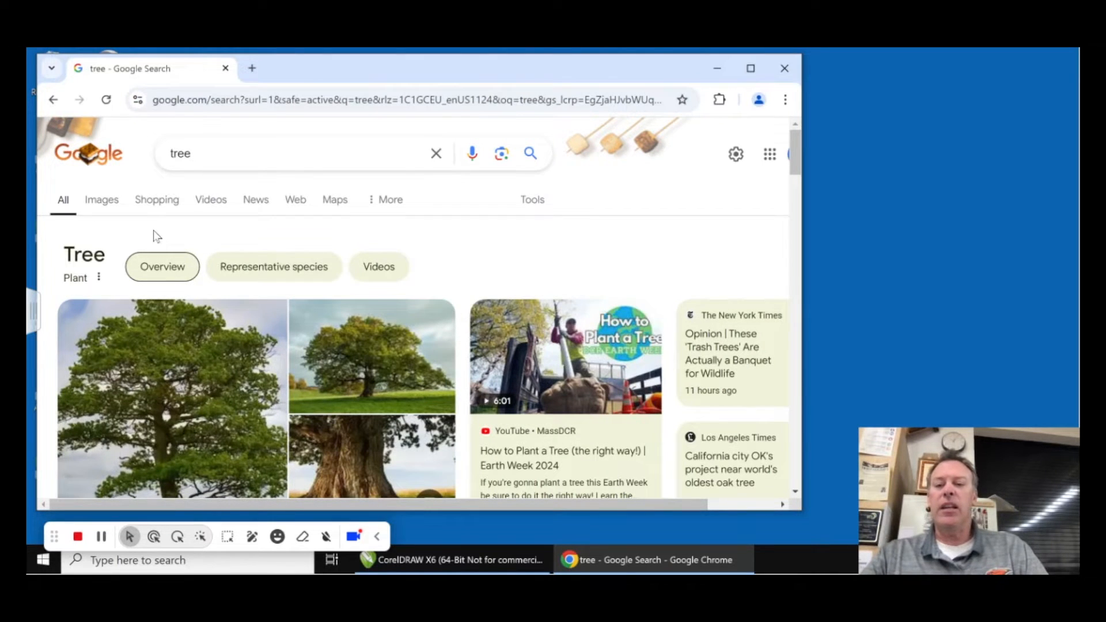
pyautogui.click(102, 204)
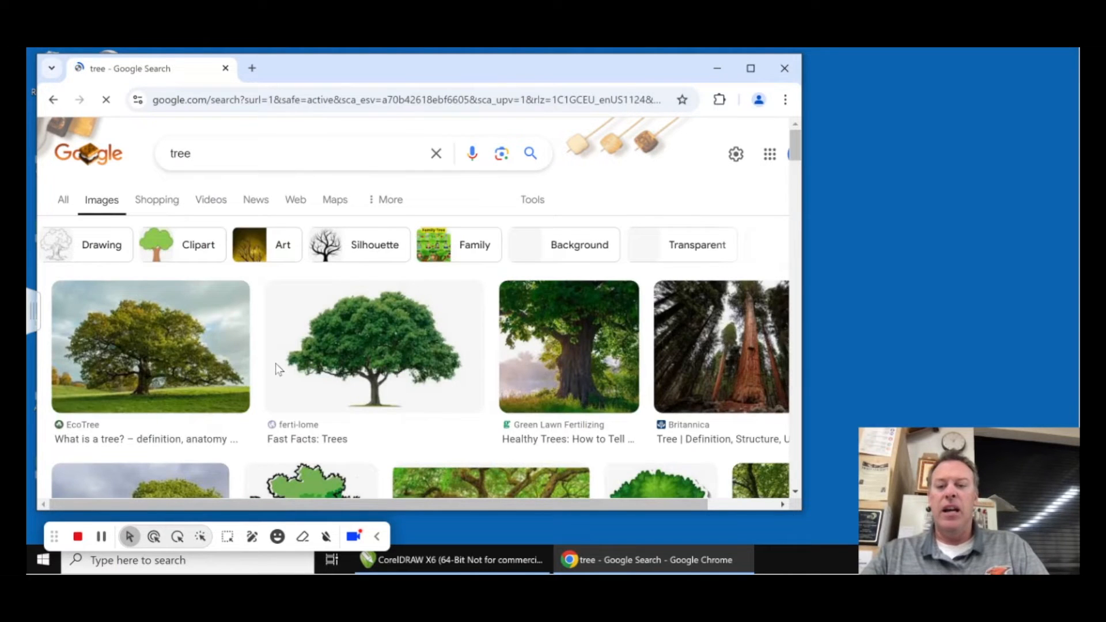
# - Narrow the tree image results with the Silhouette filter
pyautogui.scroll(-3, 292, 374)
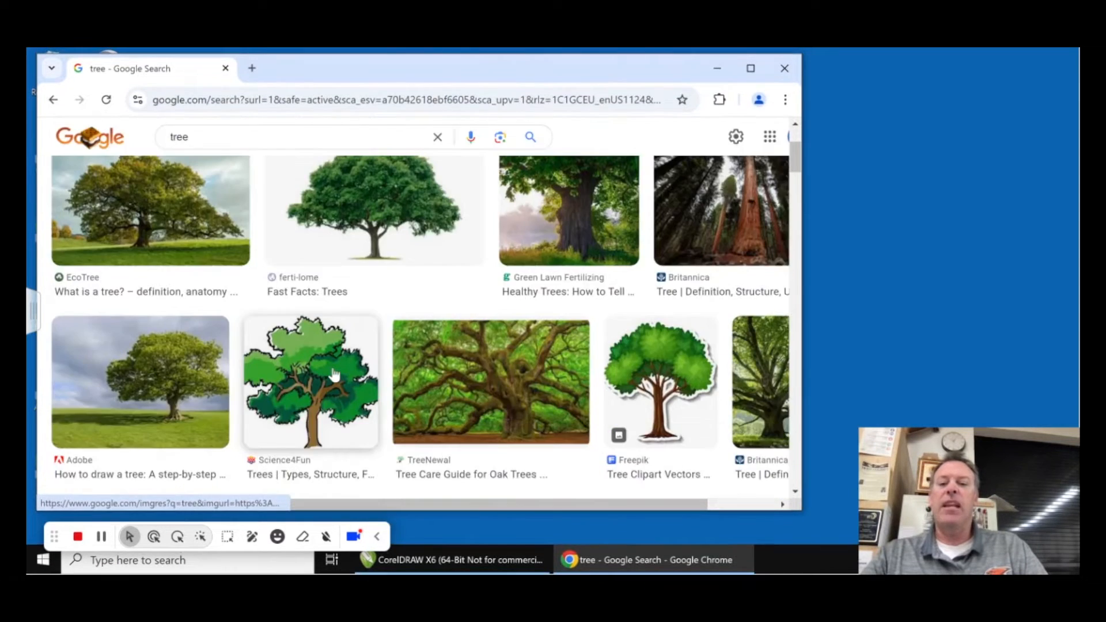
pyautogui.scroll(3, 334, 375)
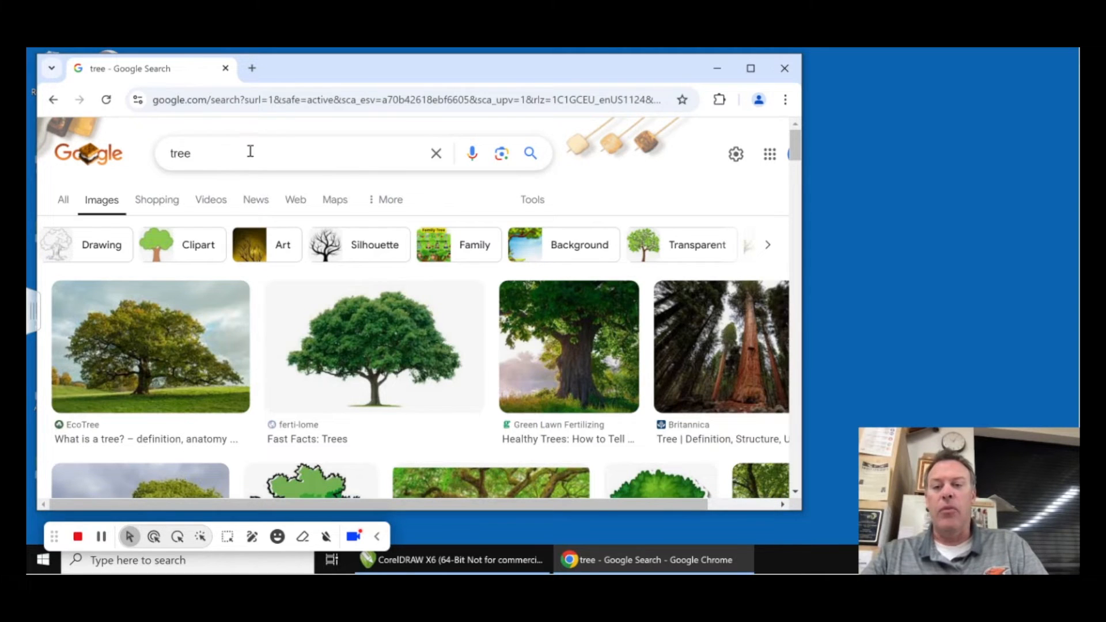
pyautogui.click(533, 202)
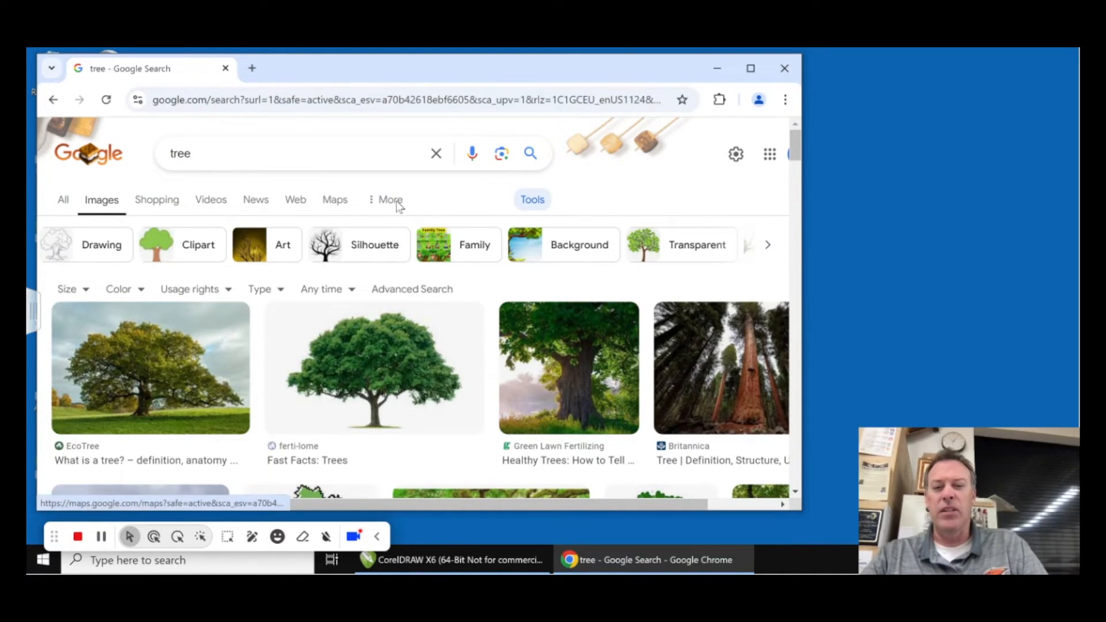
pyautogui.click(375, 248)
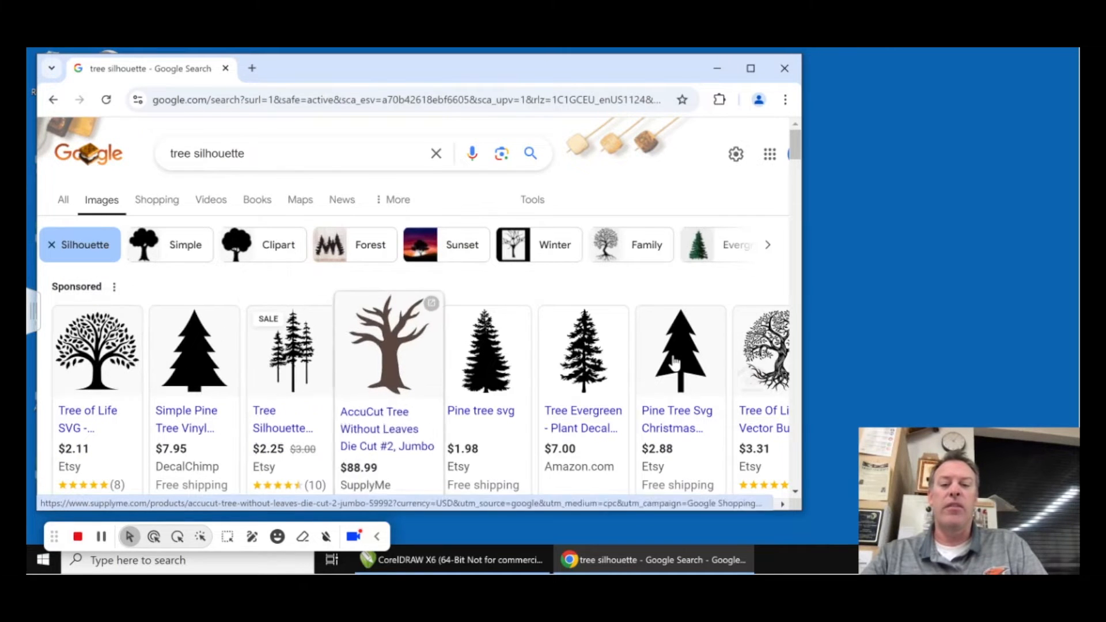
# - Browse the tree silhouettes and open the preview of Adobe Stock's leafy "Decor Tree black silhouette clip art" image
pyautogui.scroll(-3, 675, 362)
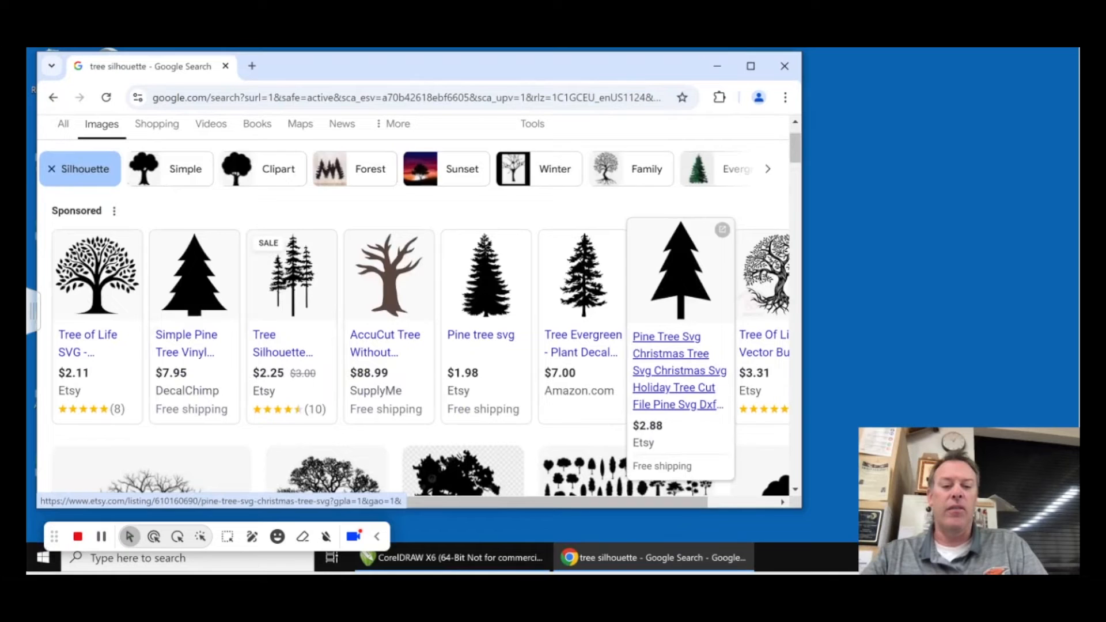
pyautogui.scroll(-4, 486, 380)
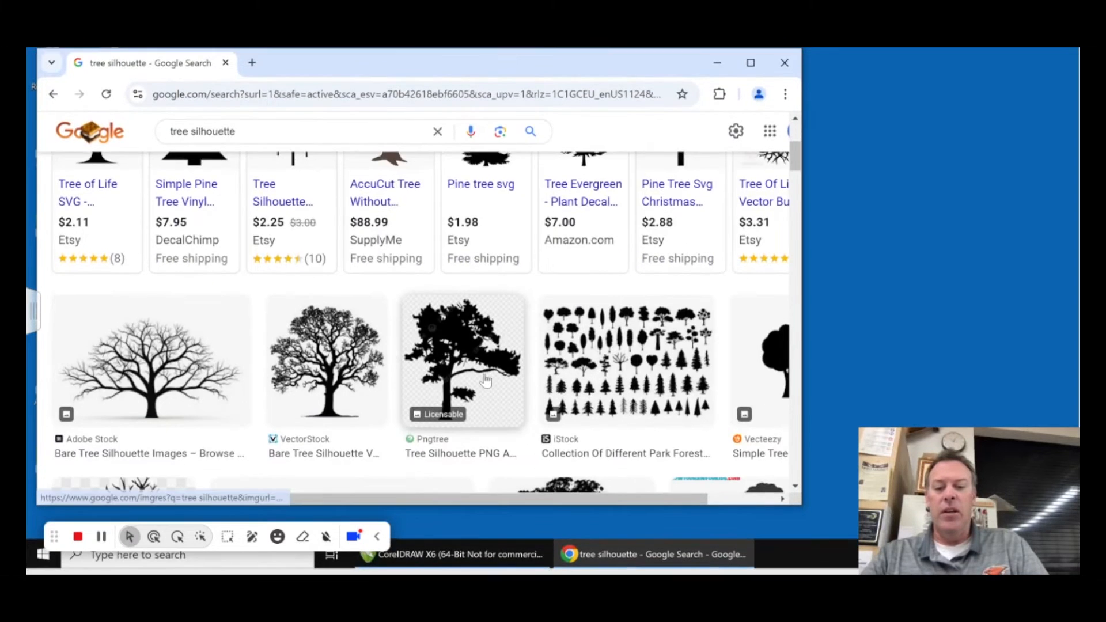
pyautogui.scroll(-4, 500, 321)
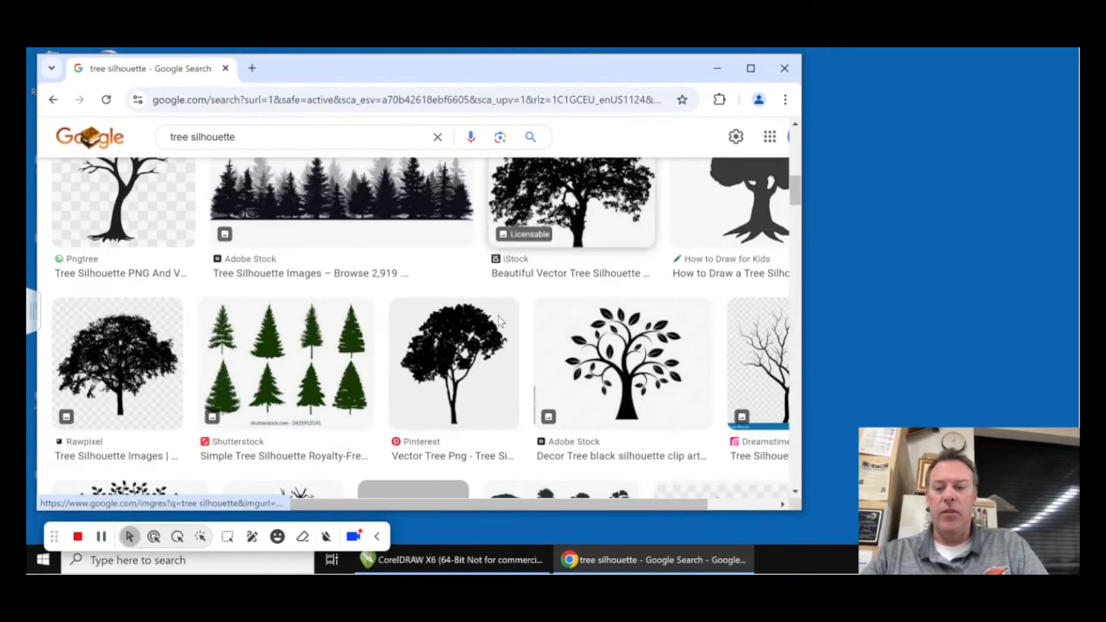
pyautogui.scroll(4, 454, 366)
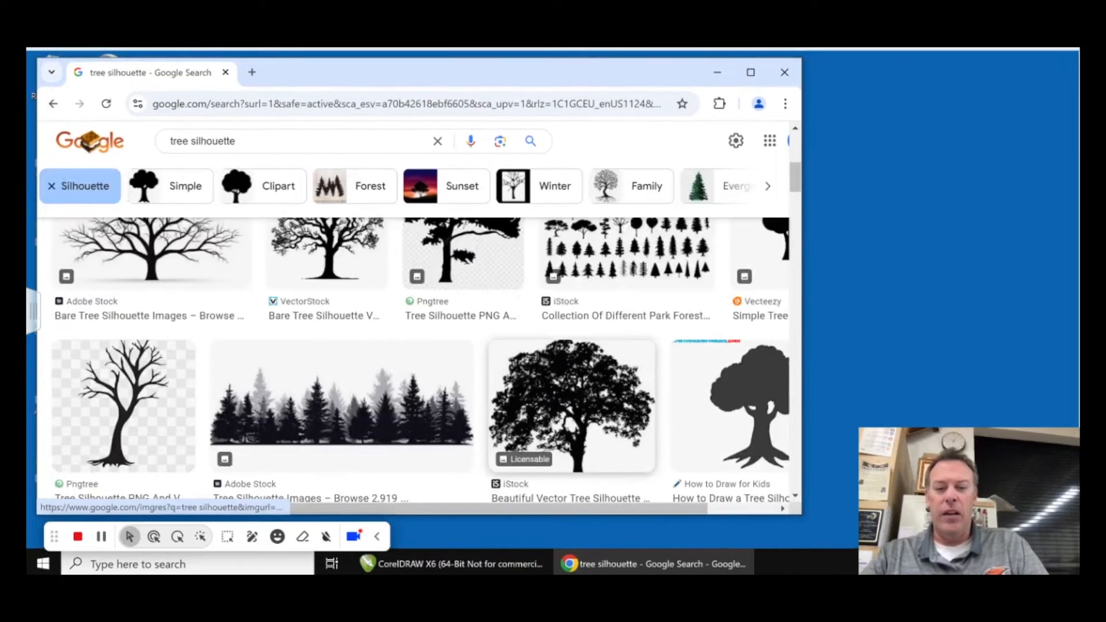
pyautogui.scroll(-4, 570, 224)
pyautogui.scroll(-1, 455, 288)
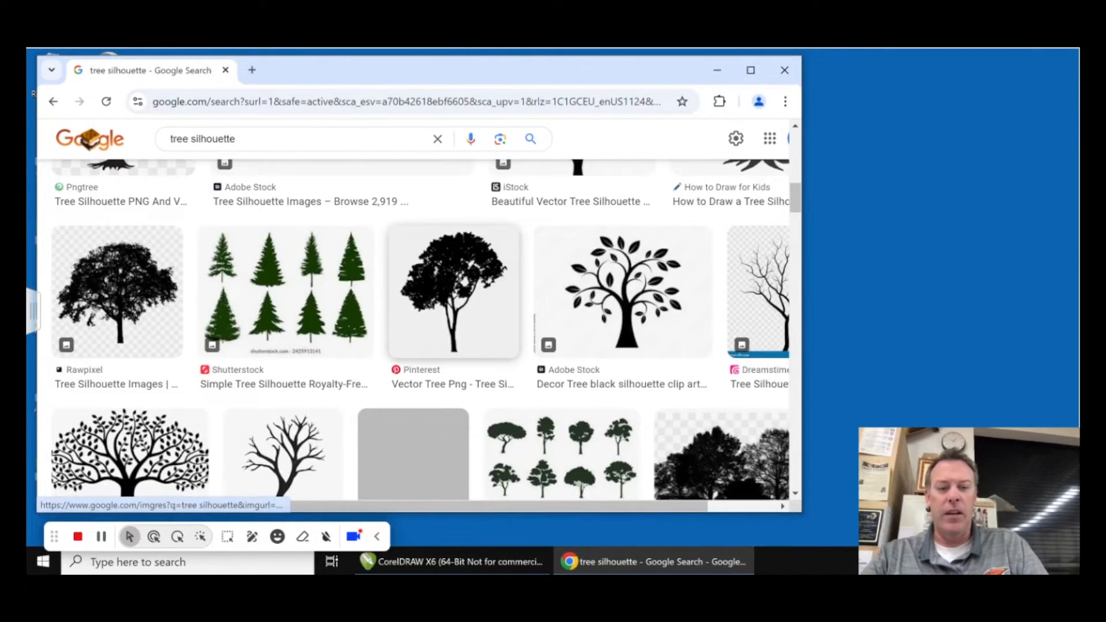
pyautogui.click(625, 320)
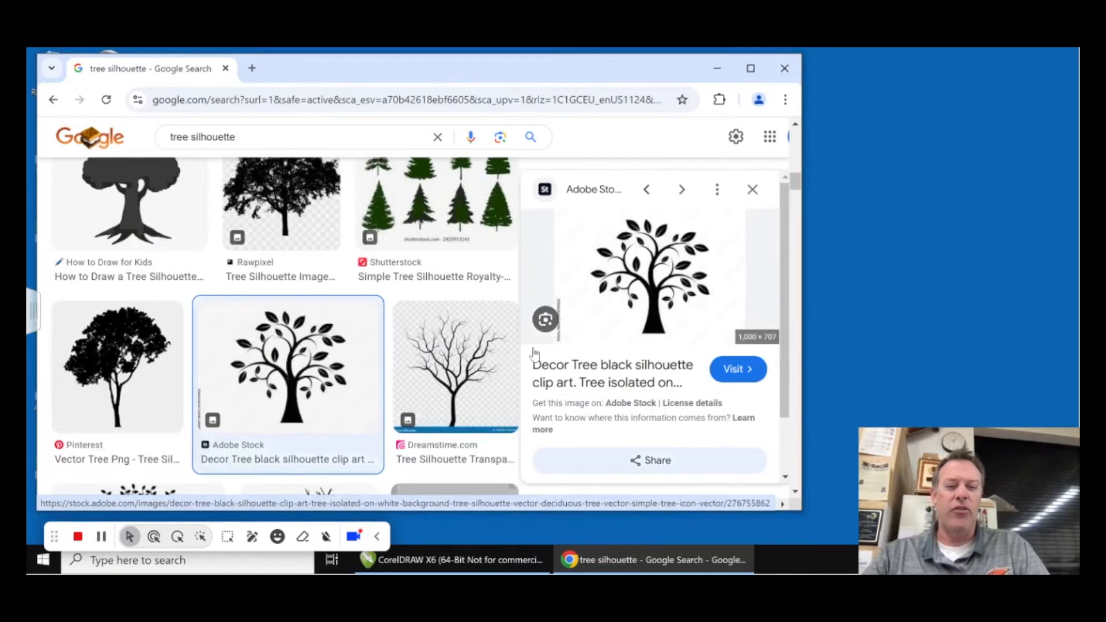
# - Copy the previewed tree image, switch to CorelDRAW and paste it into the drawing
pyautogui.rightClick(639, 294)
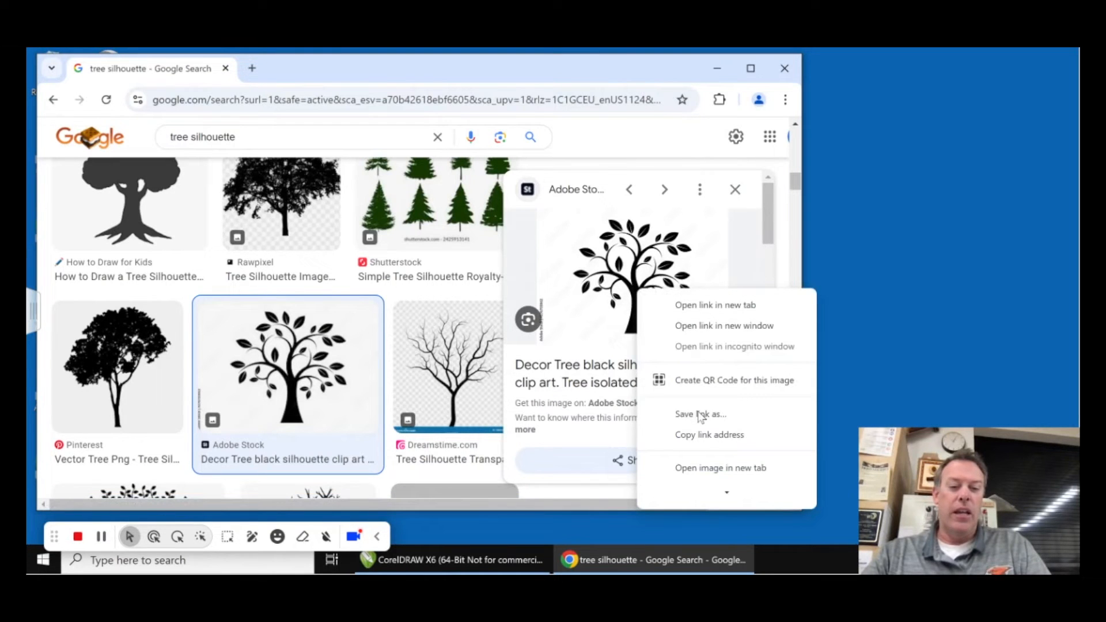
pyautogui.scroll(-2, 705, 441)
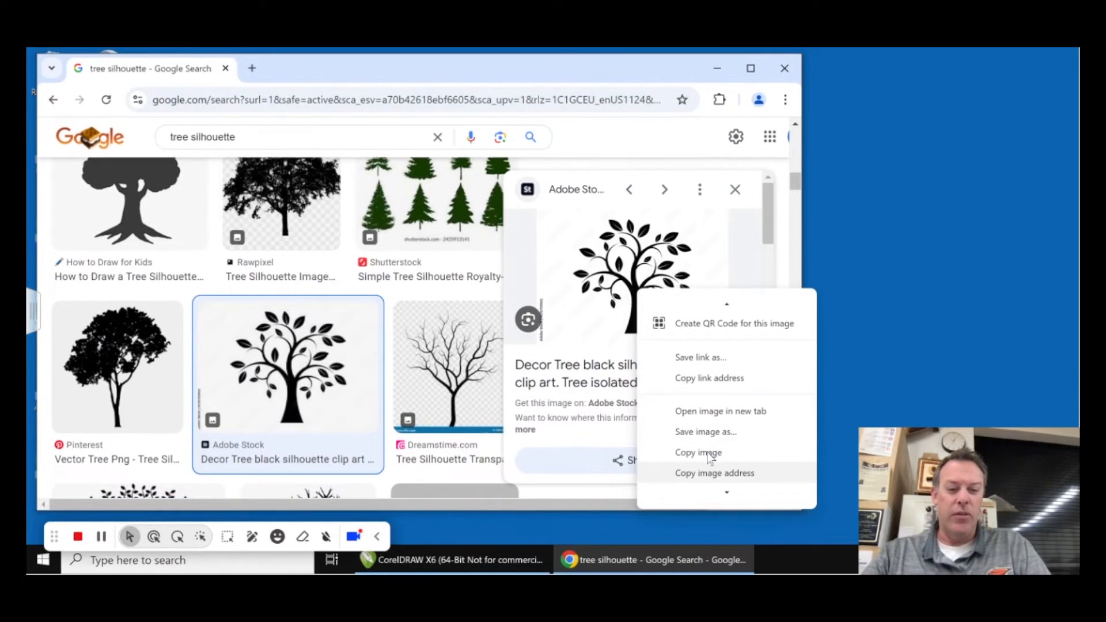
pyautogui.click(709, 454)
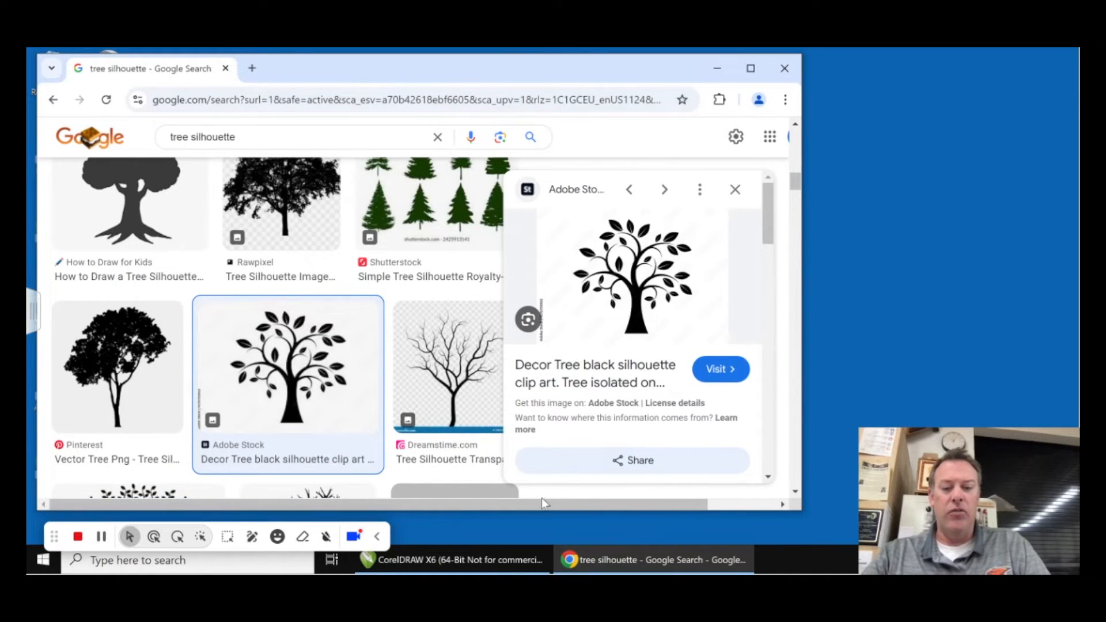
pyautogui.click(437, 563)
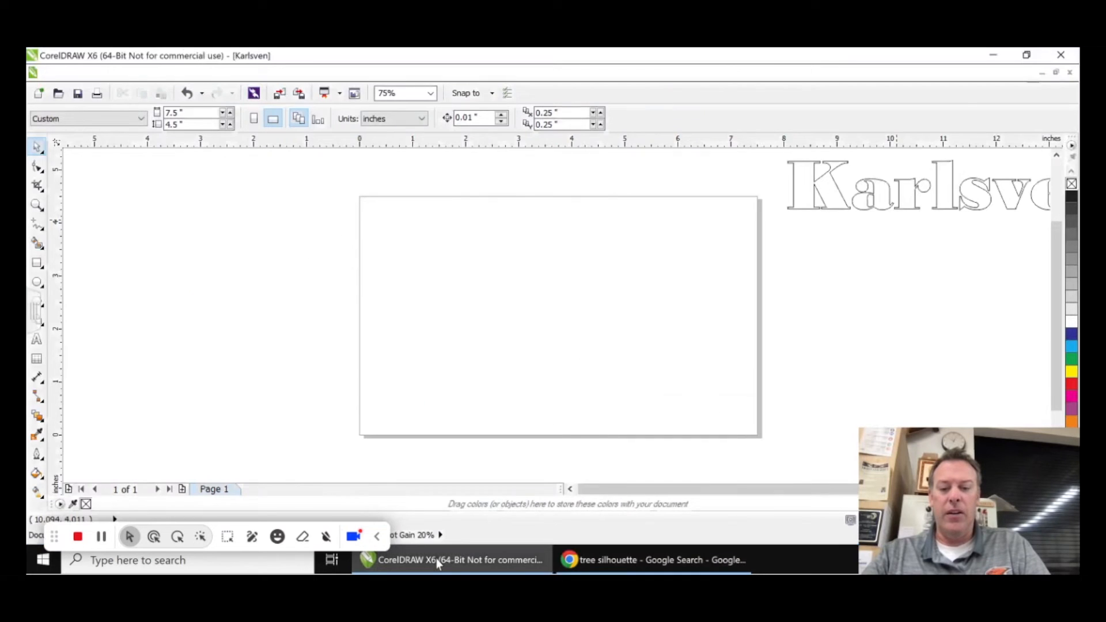
pyautogui.rightClick(504, 297)
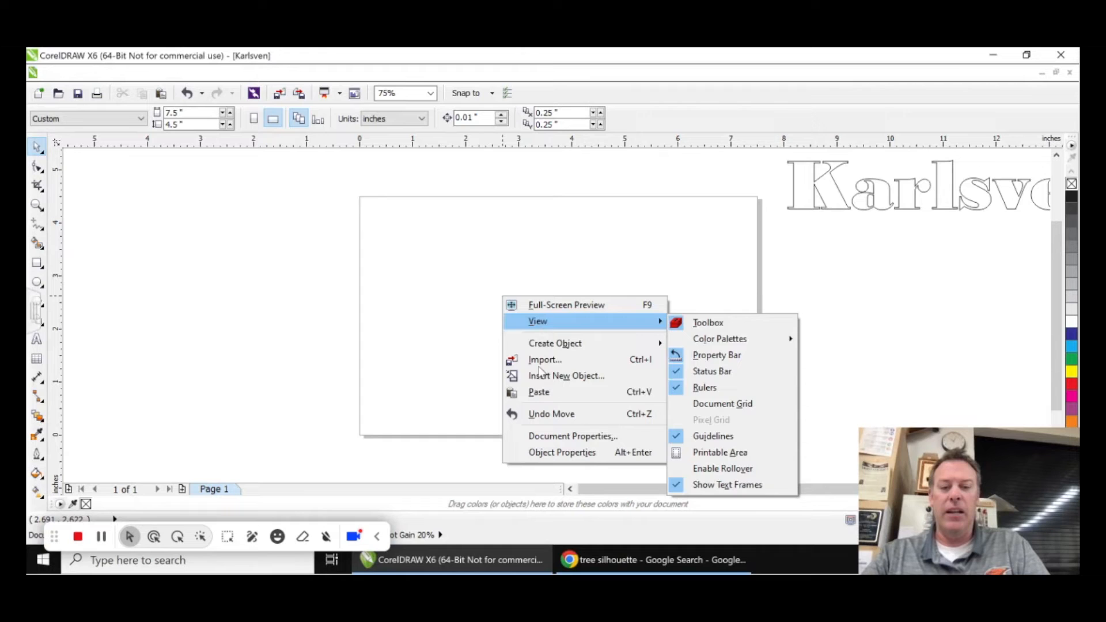
pyautogui.click(538, 394)
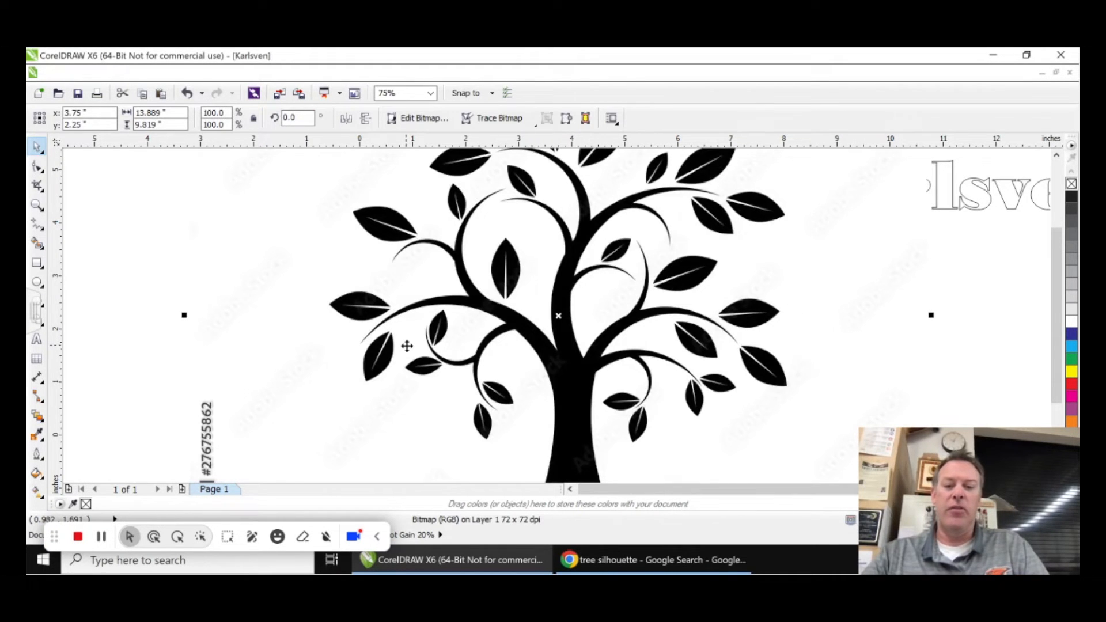
# - Scale the pasted tree bitmap proportionally down to about 4.7 × 3.3 inches, center it on the page and deselect it
pyautogui.scroll(-1, 403, 351)
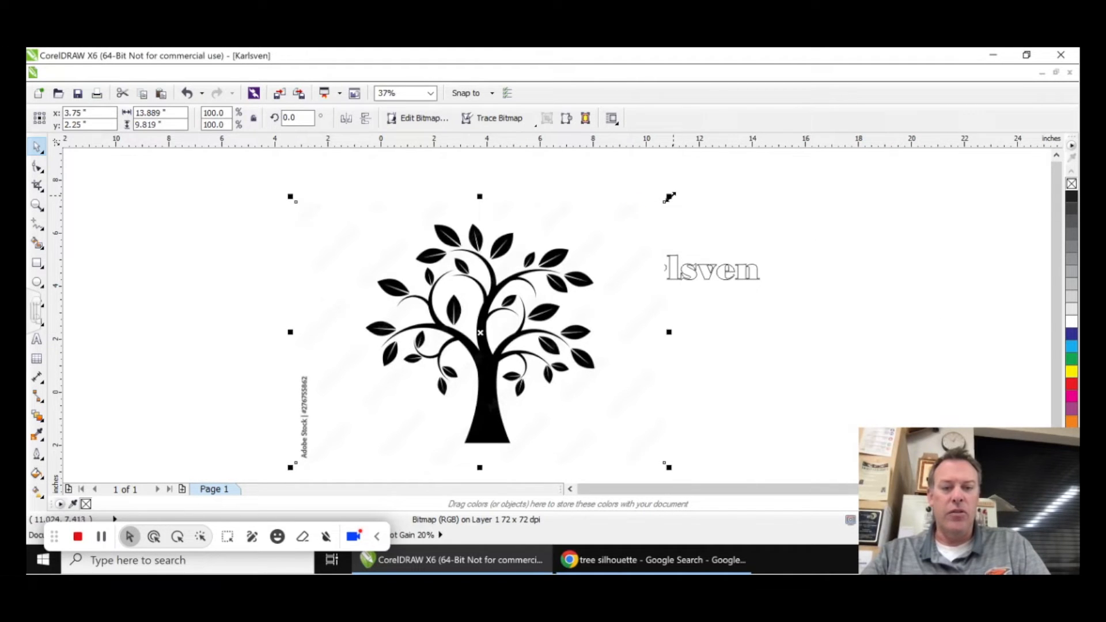
pyautogui.moveTo(668, 198); pyautogui.dragTo(471, 340)
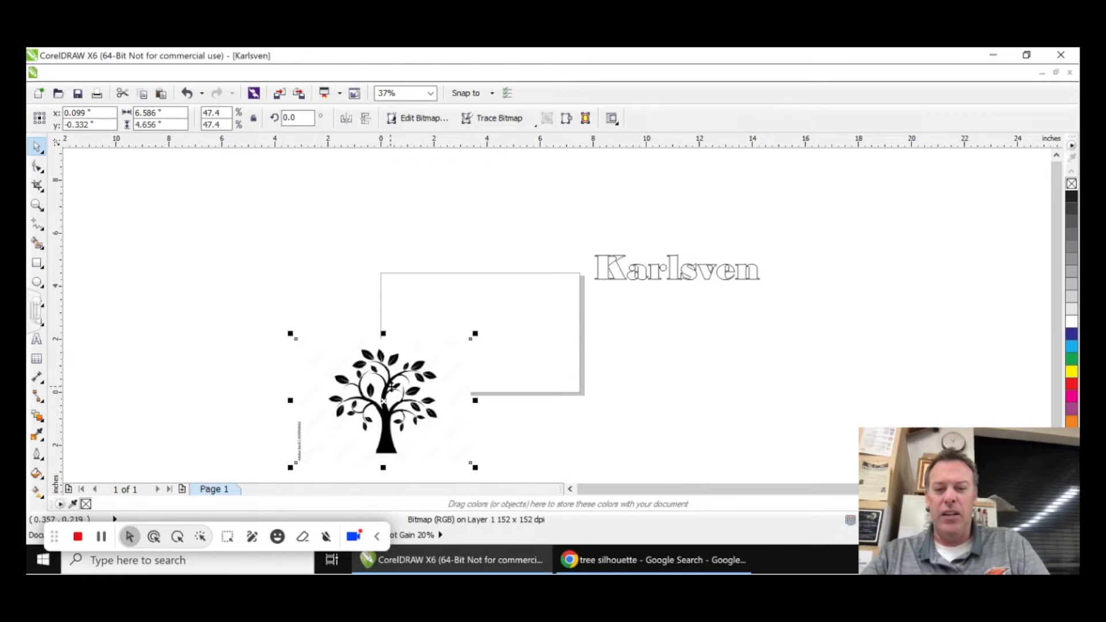
pyautogui.moveTo(392, 387); pyautogui.dragTo(489, 319)
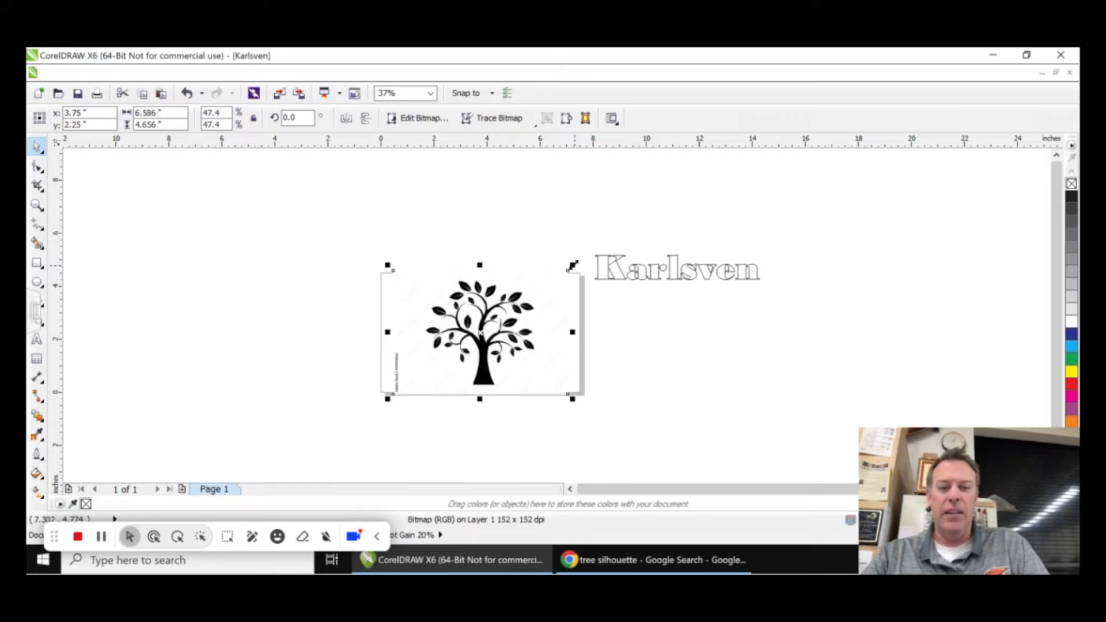
pyautogui.moveTo(573, 266); pyautogui.dragTo(536, 300)
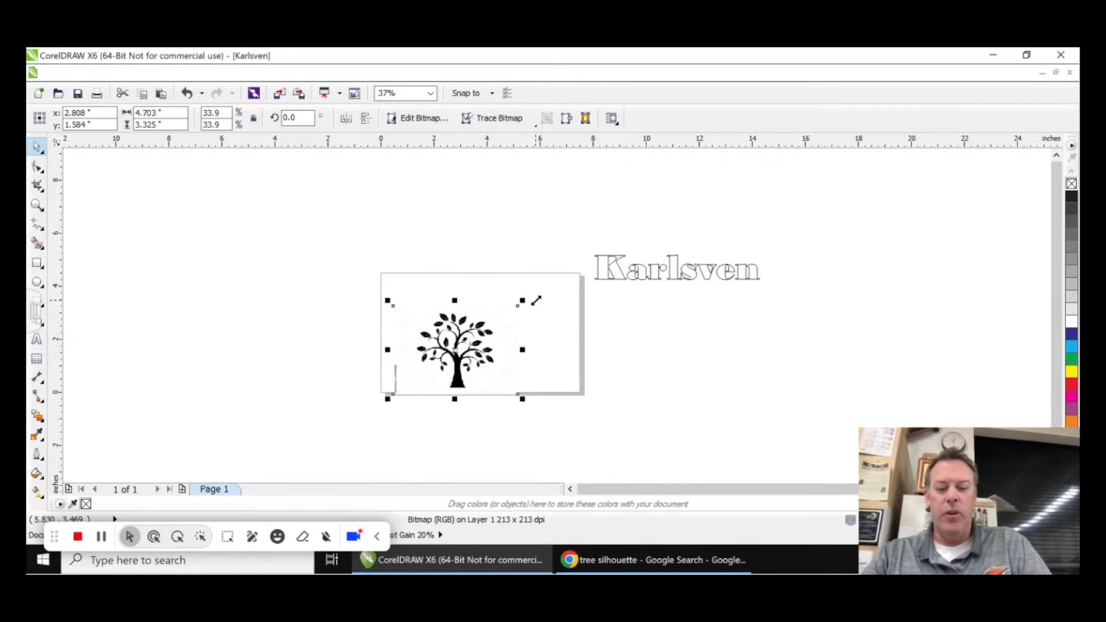
pyautogui.press('p')
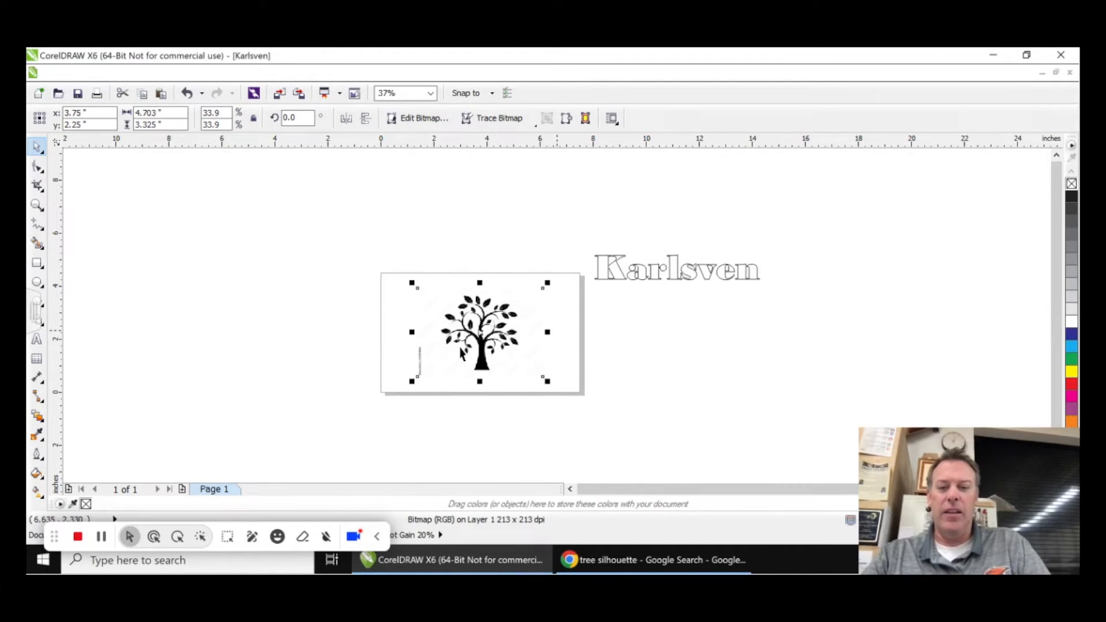
pyautogui.click(565, 339)
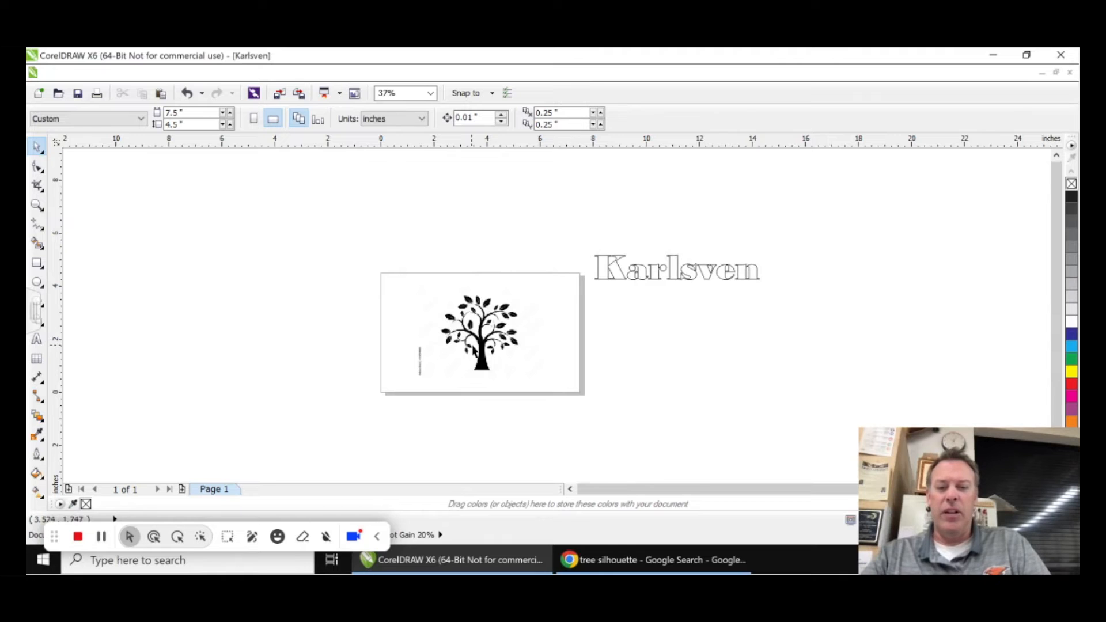
# - Check the tree bitmap's edges and watermark up close, and start an Outline Trace of it as Line art
pyautogui.scroll(2, 473, 347)
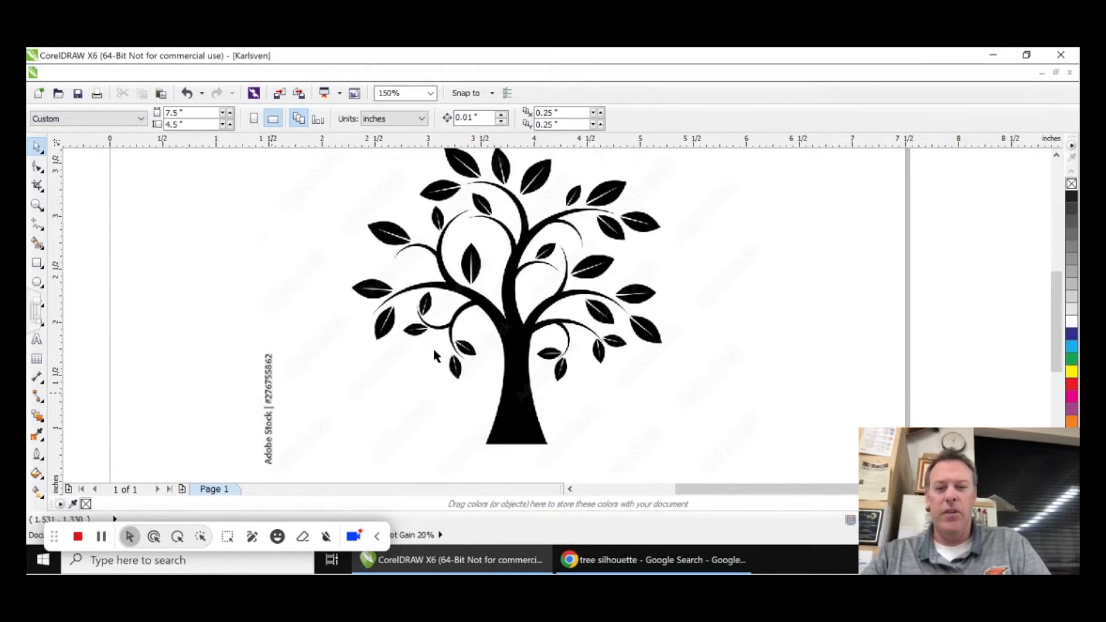
pyautogui.scroll(1, 409, 375)
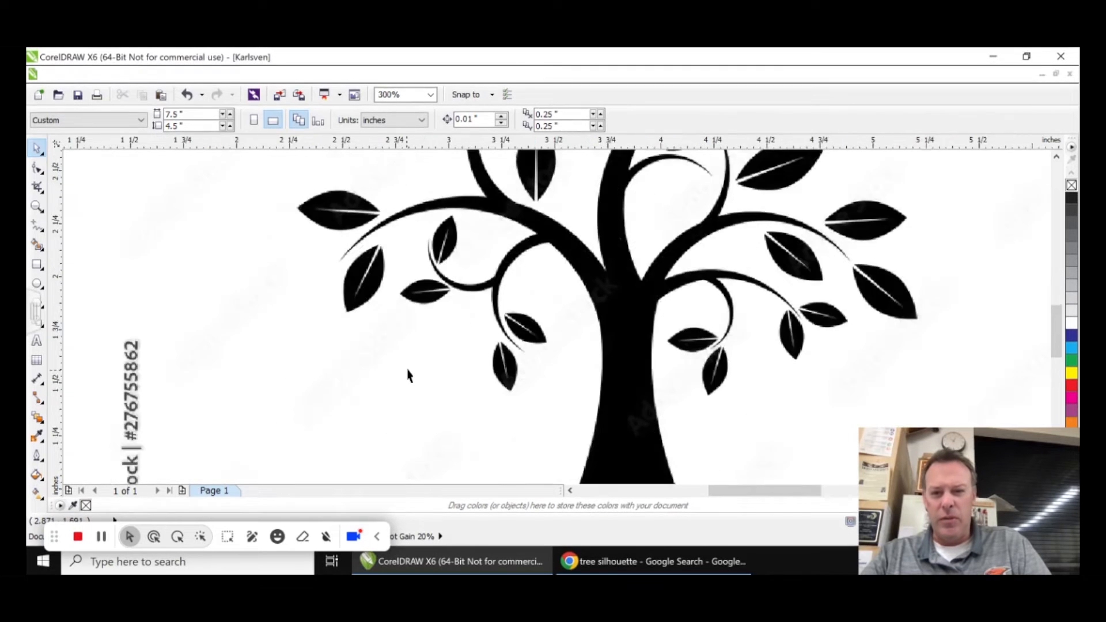
pyautogui.scroll(1, 409, 375)
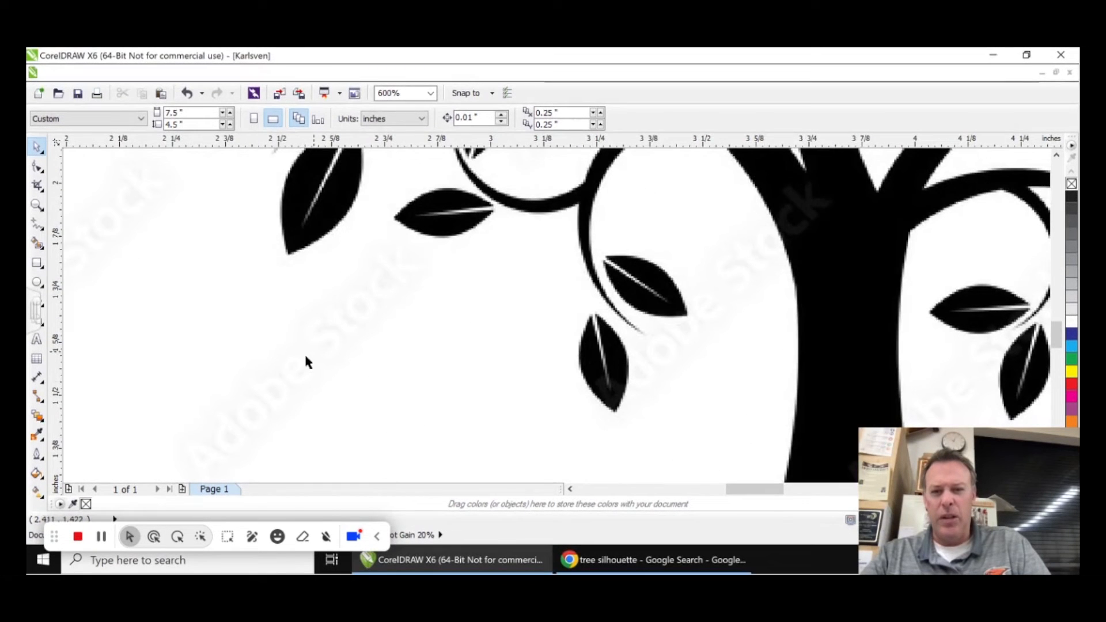
pyautogui.scroll(-2, 365, 342)
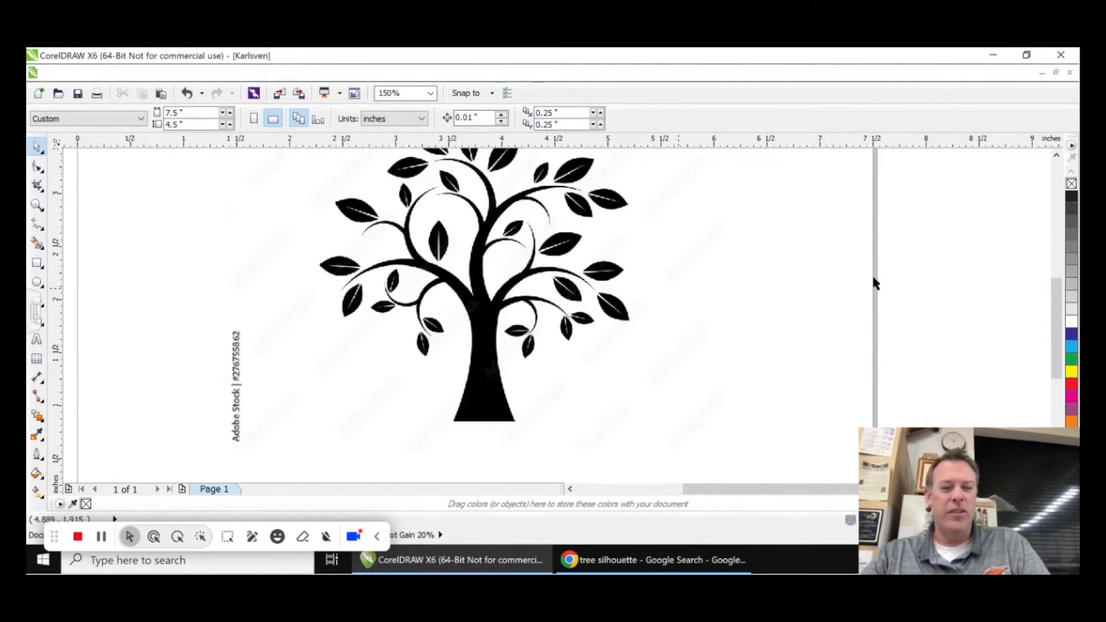
pyautogui.scroll(-1, 878, 288)
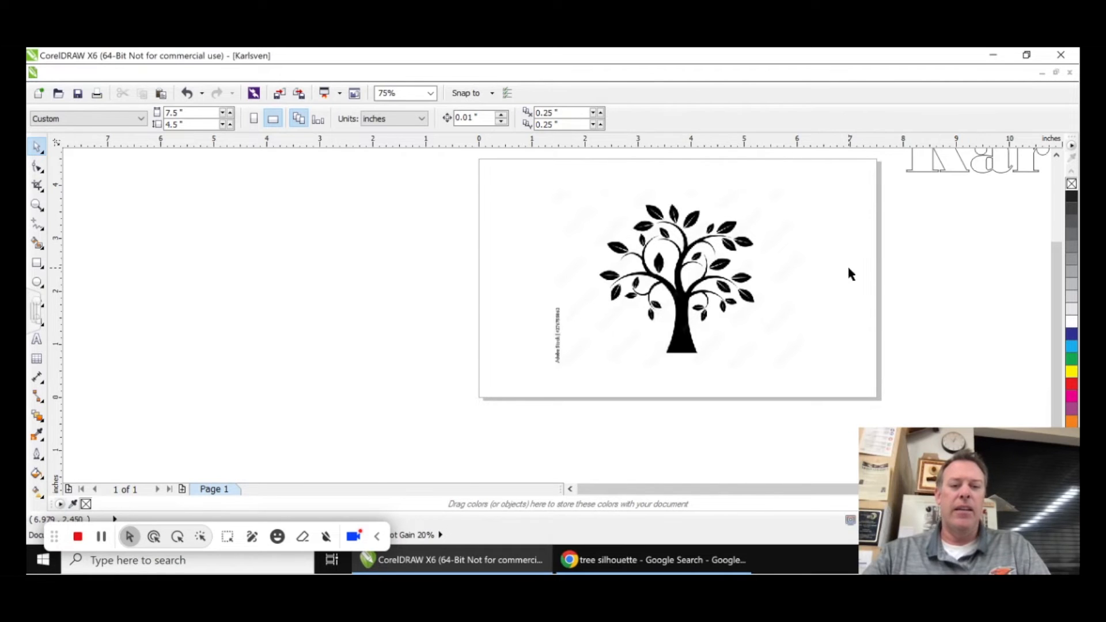
pyautogui.click(695, 310)
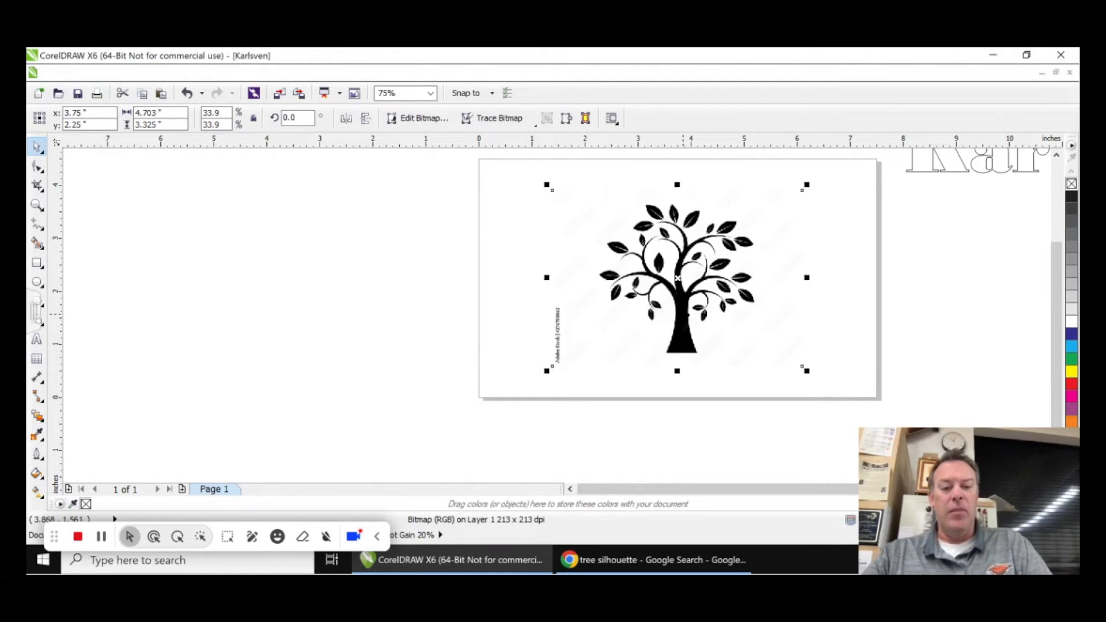
pyautogui.rightClick(682, 311)
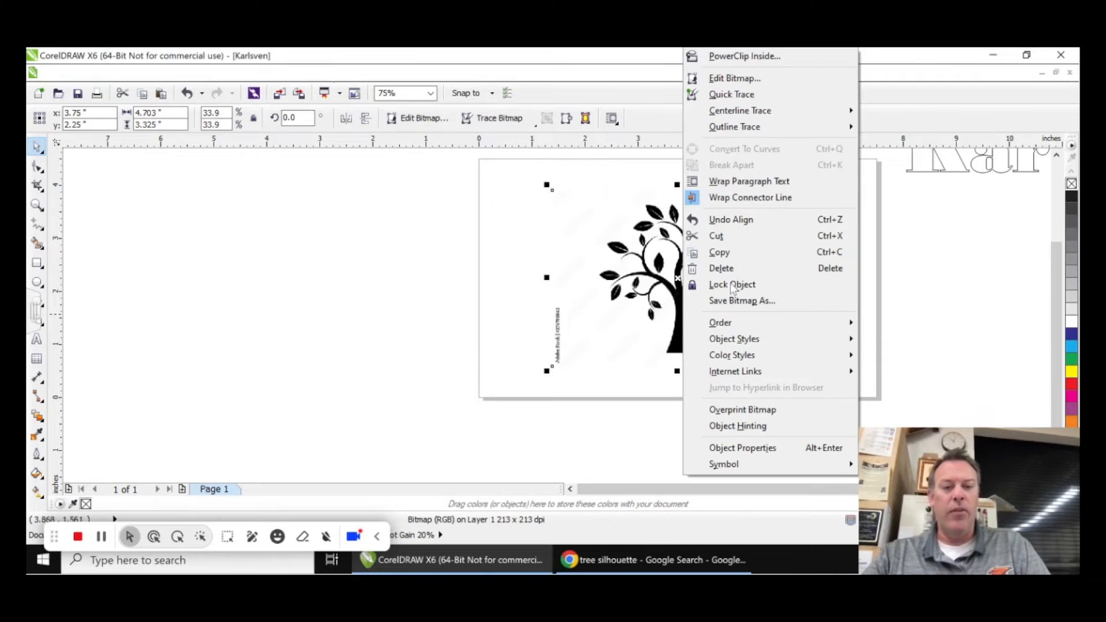
pyautogui.moveTo(741, 132)
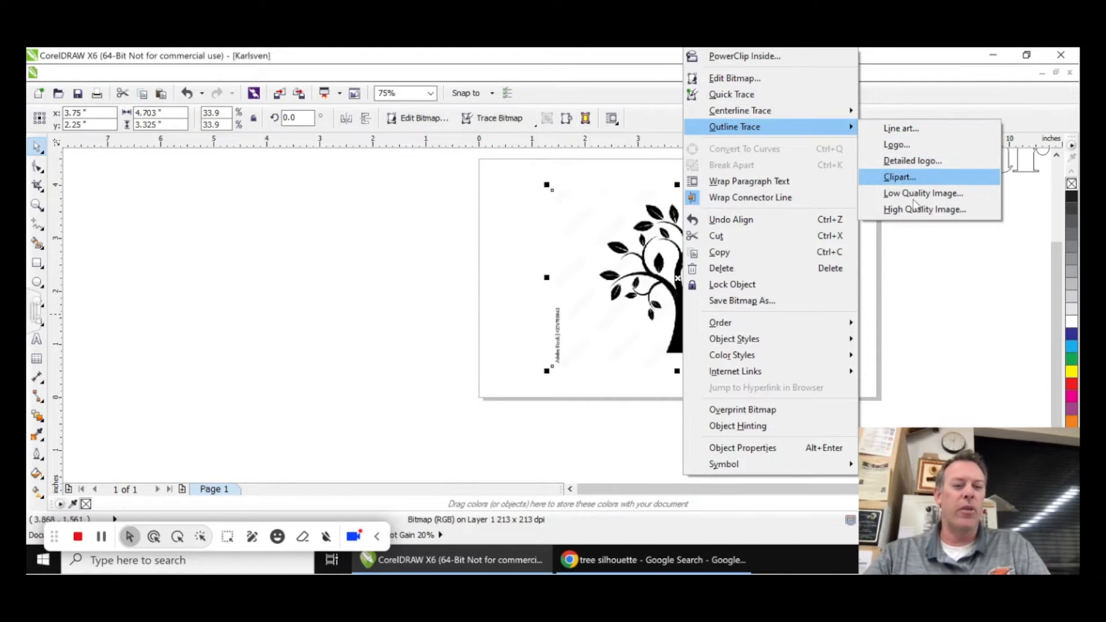
pyautogui.click(907, 129)
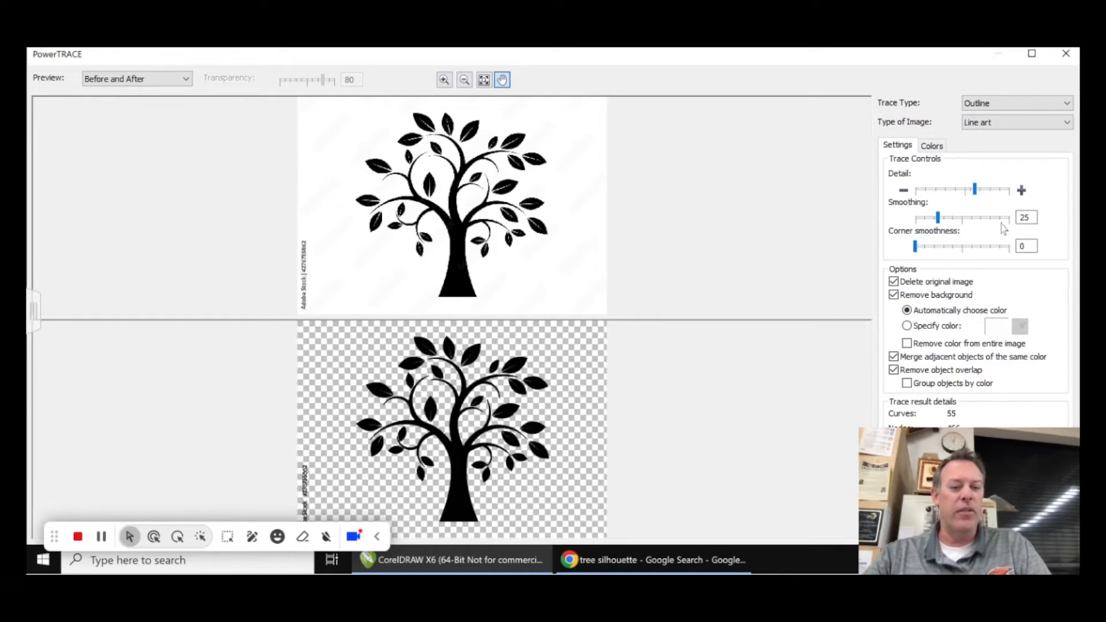
# - Compare higher and lower Detail levels for the tree trace, and leave Detail slightly above the middle
pyautogui.moveTo(975, 190); pyautogui.dragTo(1000, 194)
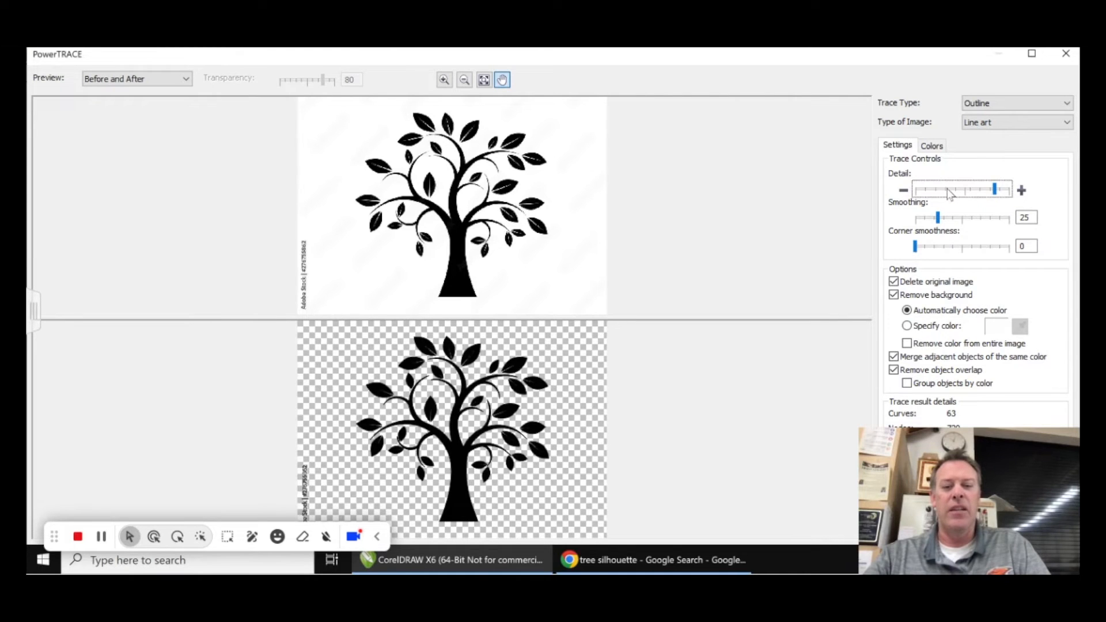
pyautogui.click(980, 189)
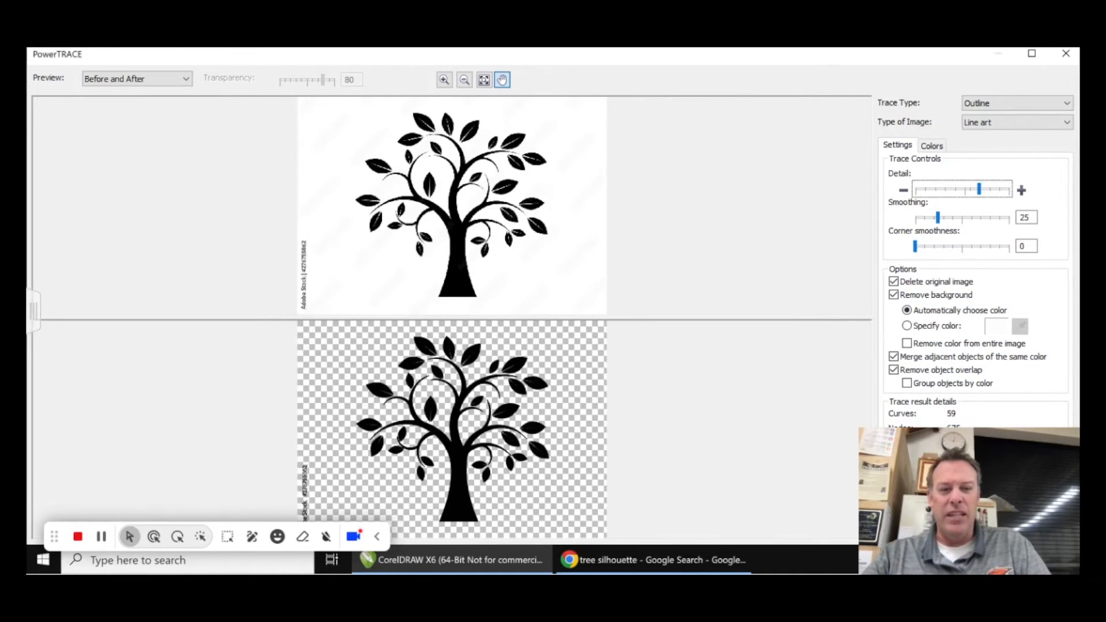
pyautogui.click(947, 189)
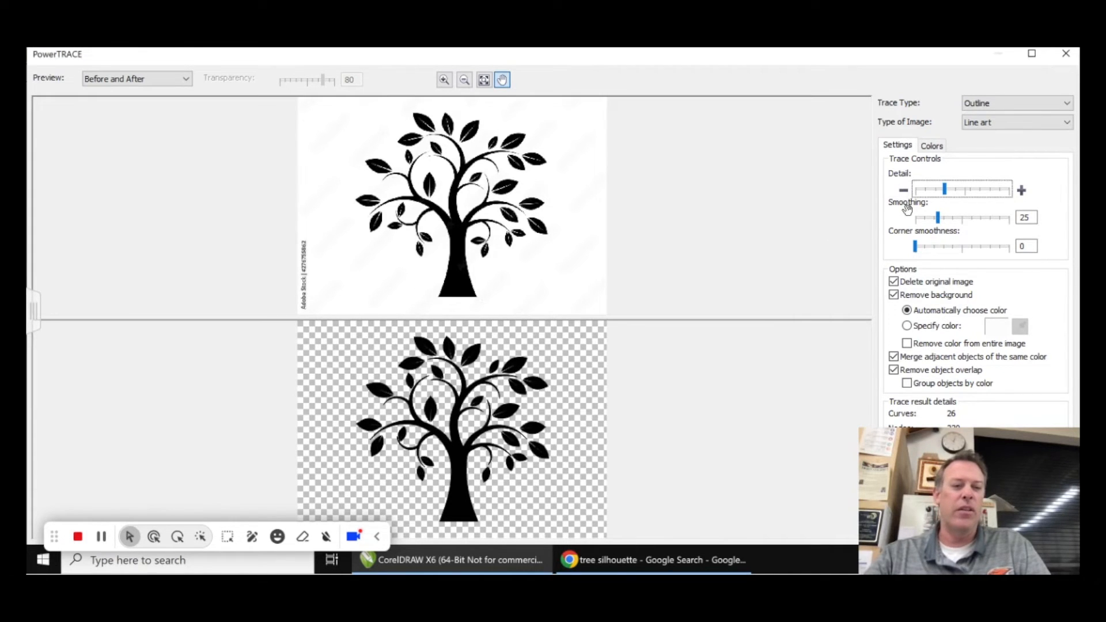
pyautogui.click(958, 190)
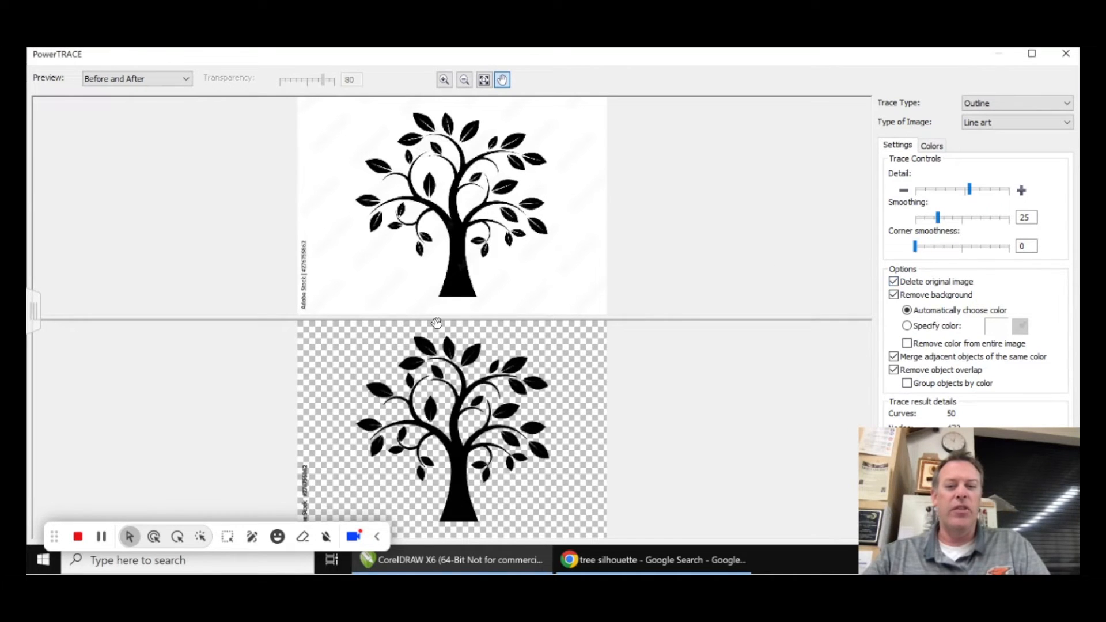
# - Remove the background color from the entire image in the tree trace and accept the trace
pyautogui.click(908, 344)
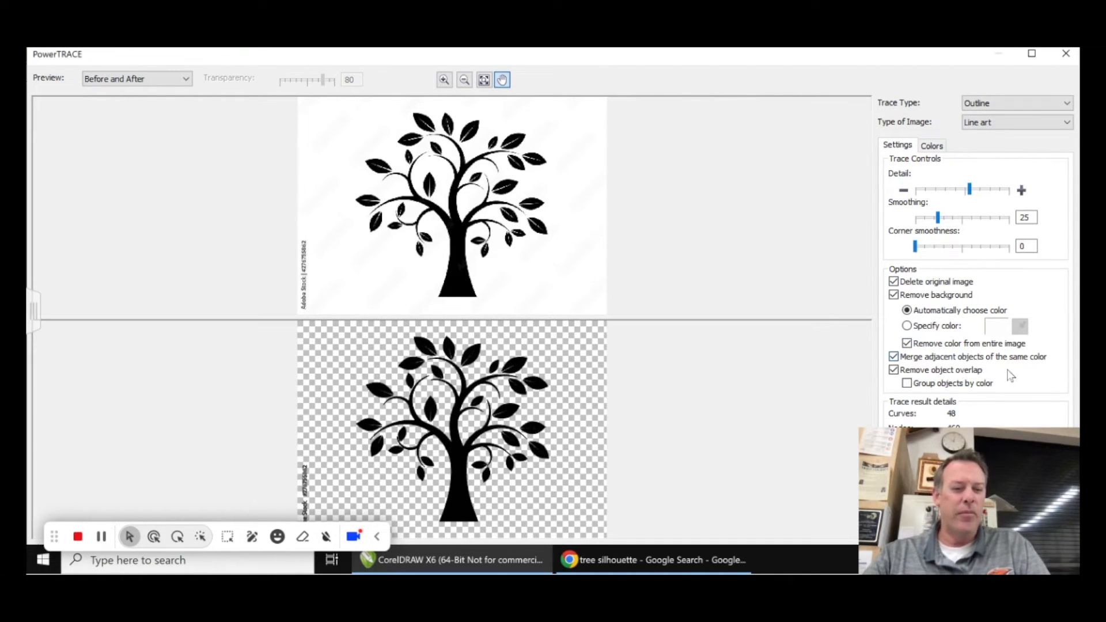
pyautogui.moveTo(987, 463)
pyautogui.moveTo(987, 462)
pyautogui.mouseDown()
pyautogui.moveTo(766, 469)
pyautogui.moveTo(779, 469)
pyautogui.mouseUp()
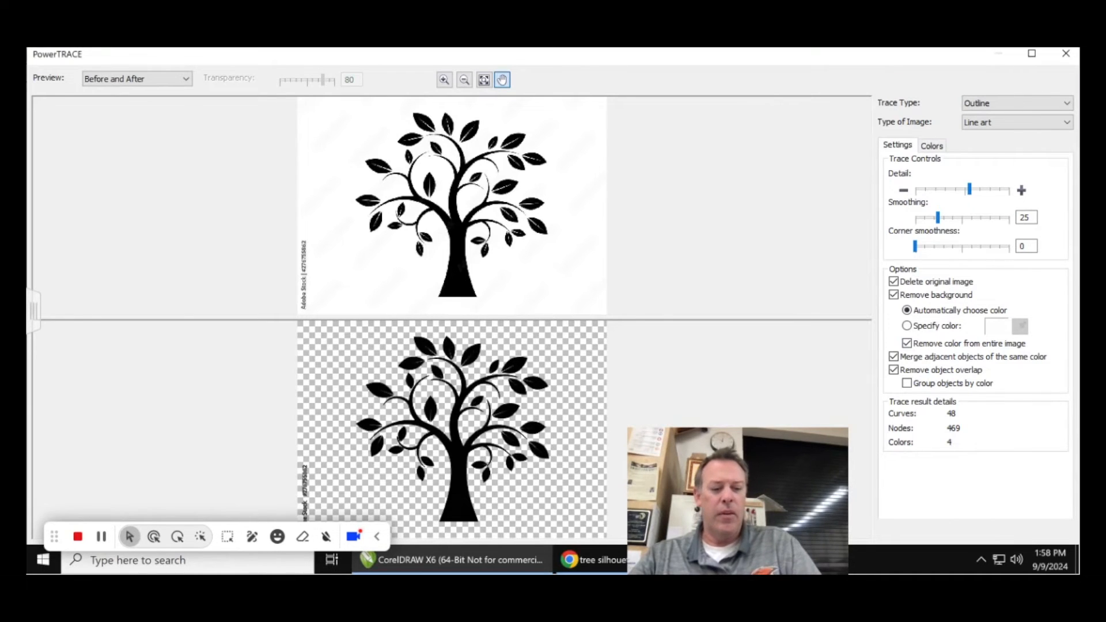
pyautogui.press('Return')
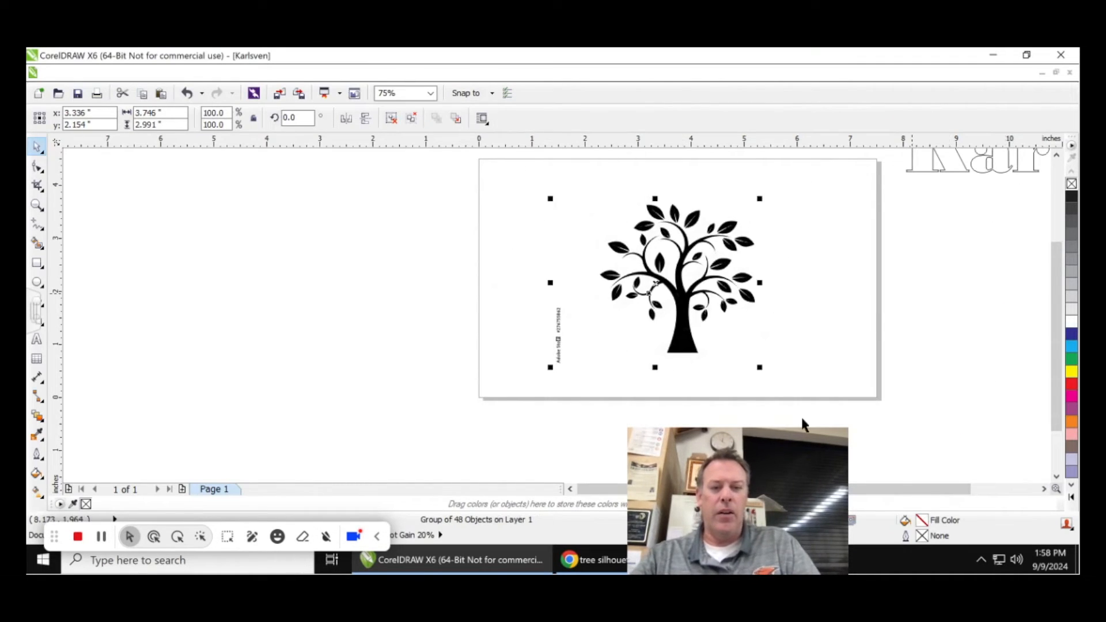
pyautogui.moveTo(819, 455); pyautogui.dragTo(1031, 429)
pyautogui.click(1029, 425)
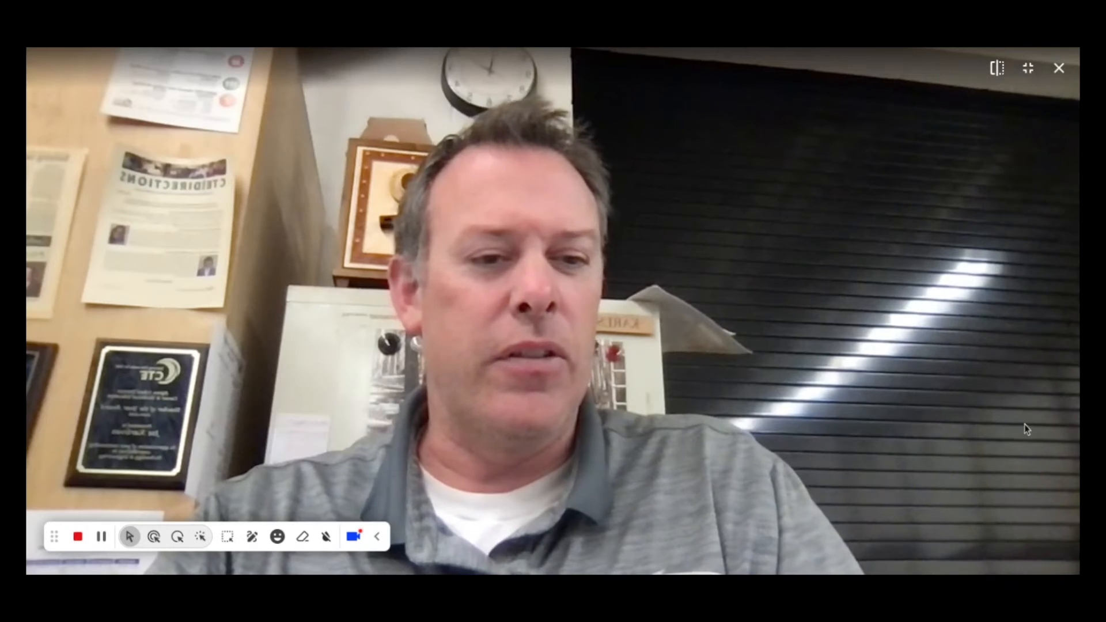
pyautogui.click(1059, 69)
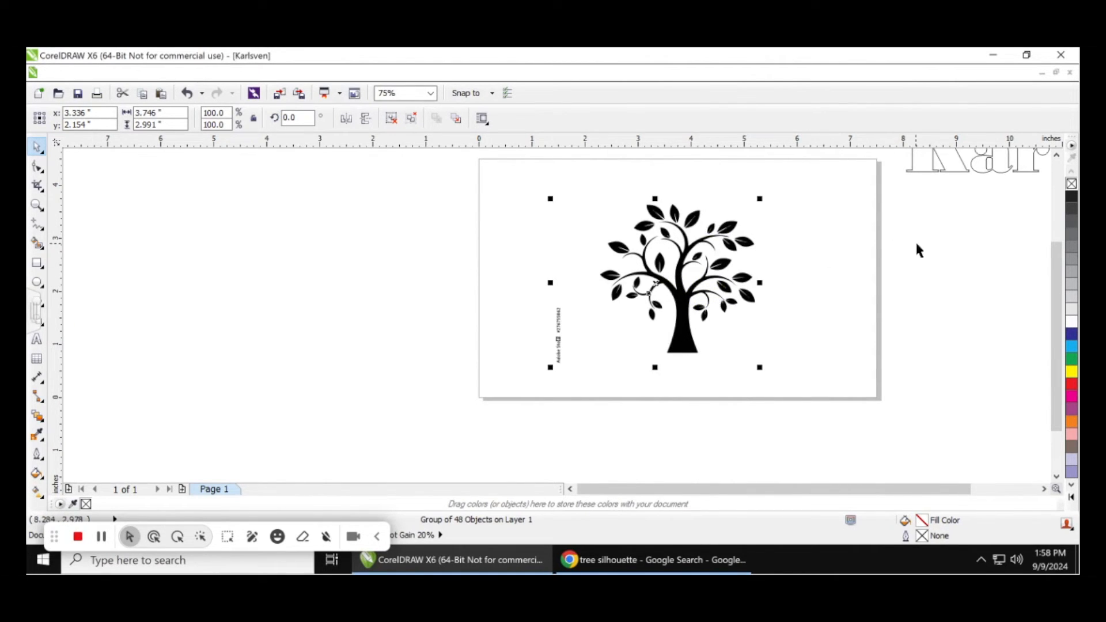
# - Give the traced tree group a Hairline outline, remove its fill and deselect it
pyautogui.moveTo(1054, 299); pyautogui.dragTo(1056, 179)
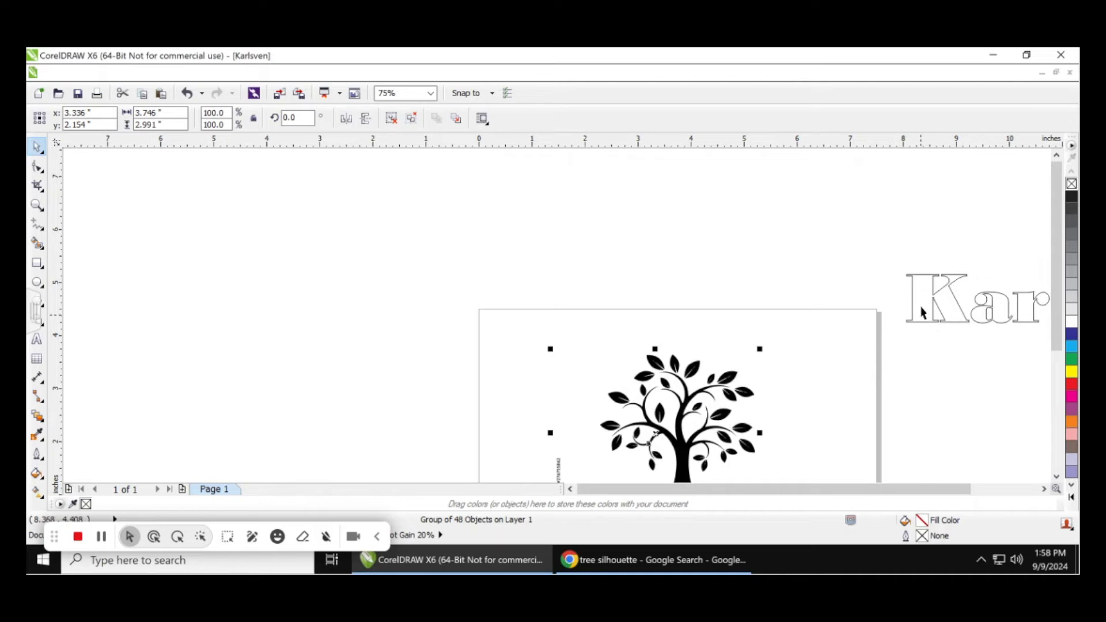
pyautogui.scroll(-4, 871, 387)
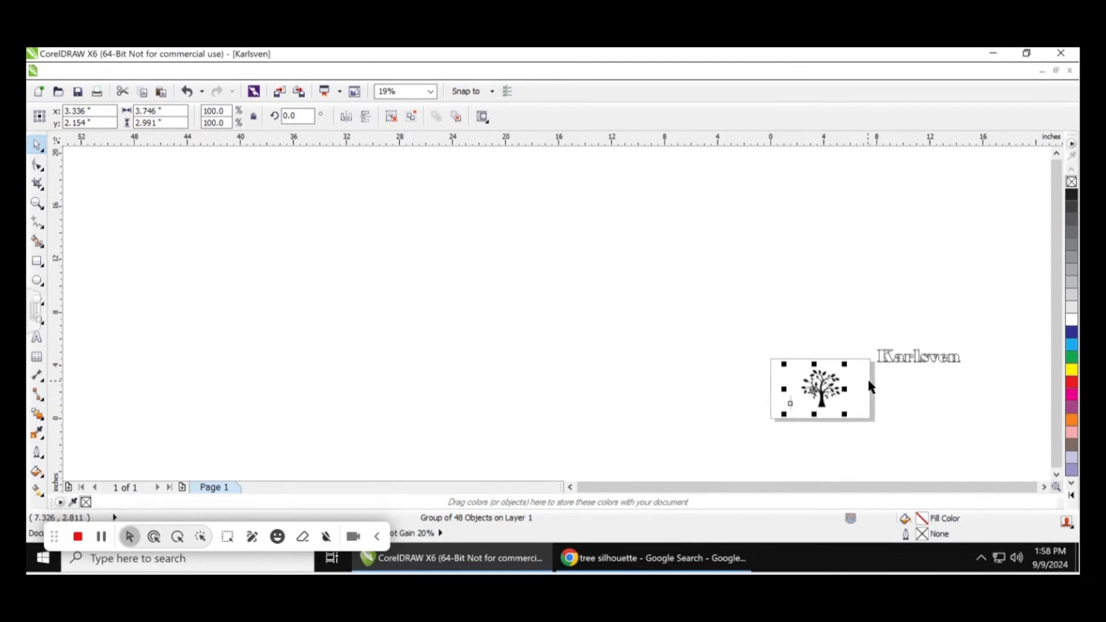
pyautogui.scroll(2, 859, 387)
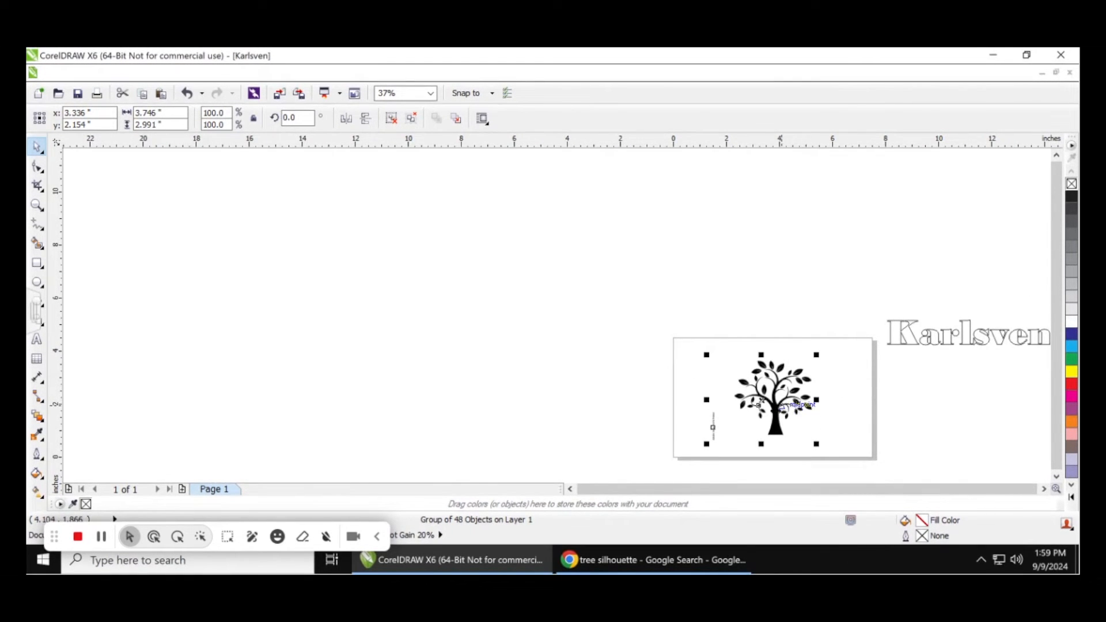
pyautogui.rightClick(774, 414)
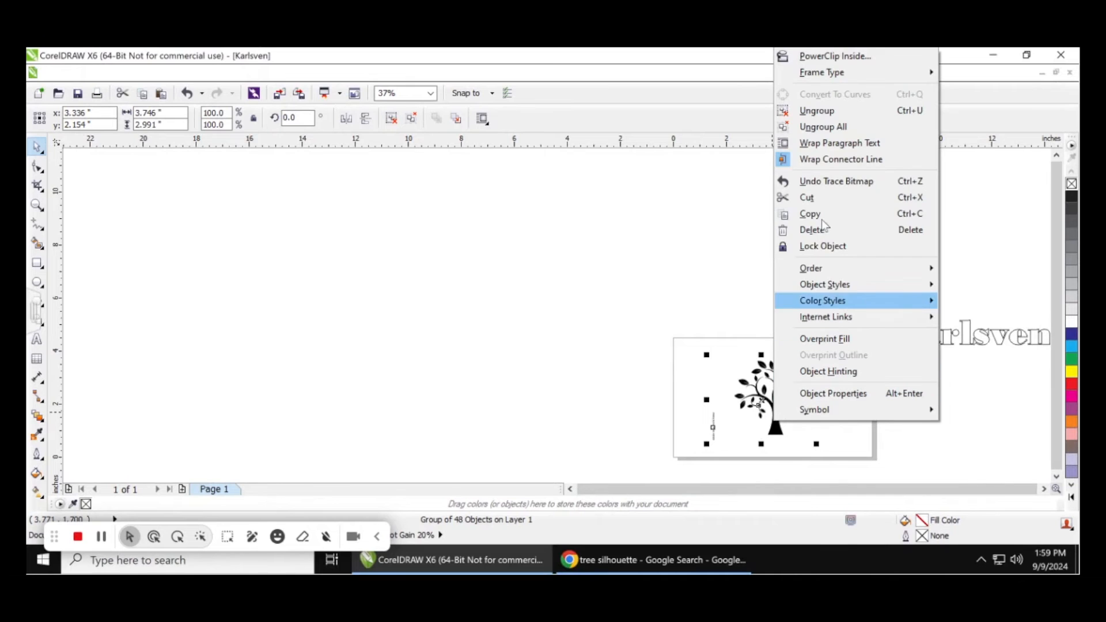
pyautogui.click(849, 395)
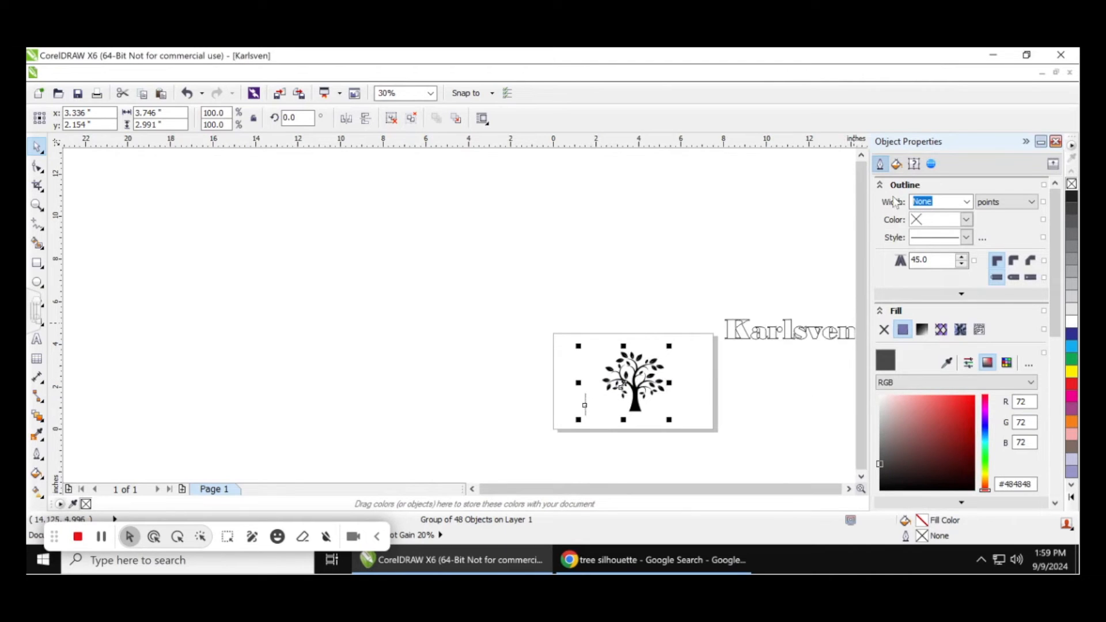
pyautogui.click(967, 202)
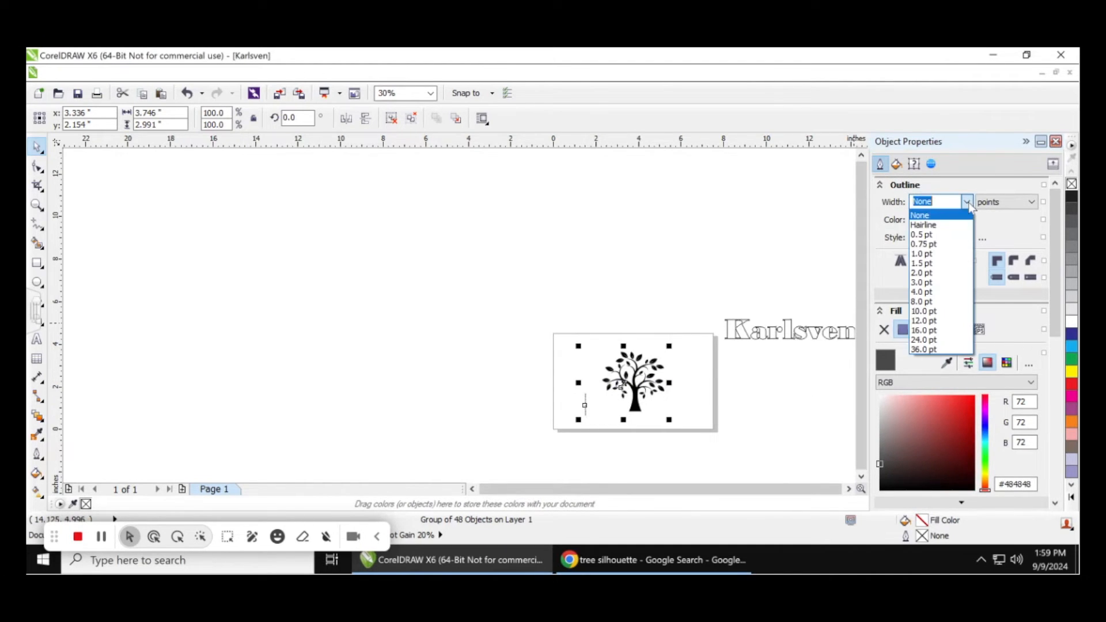
pyautogui.click(935, 226)
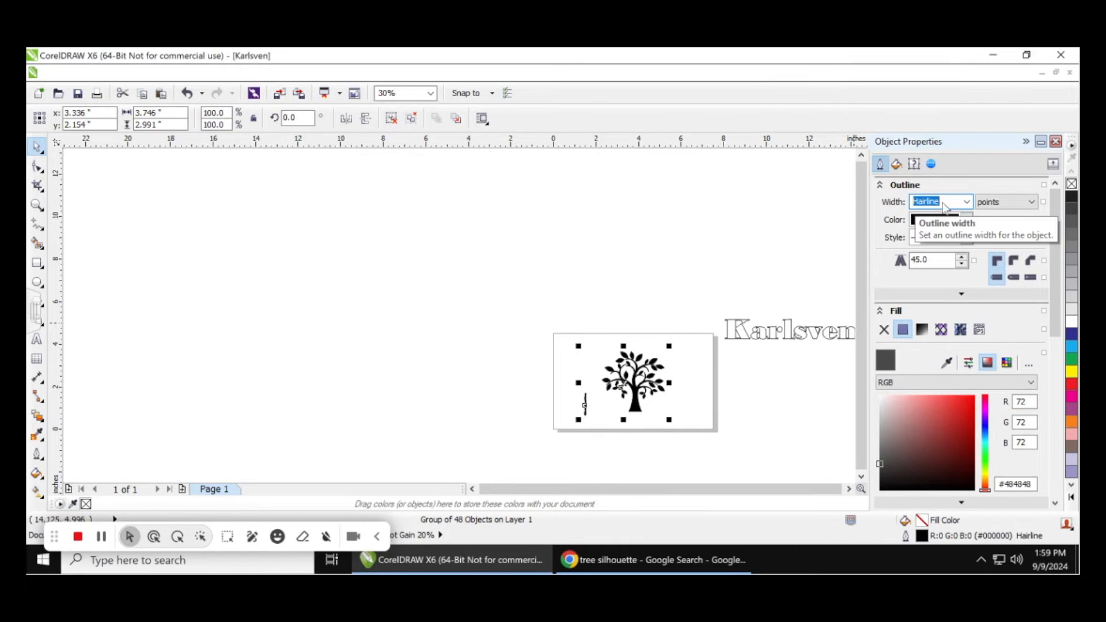
pyautogui.click(896, 164)
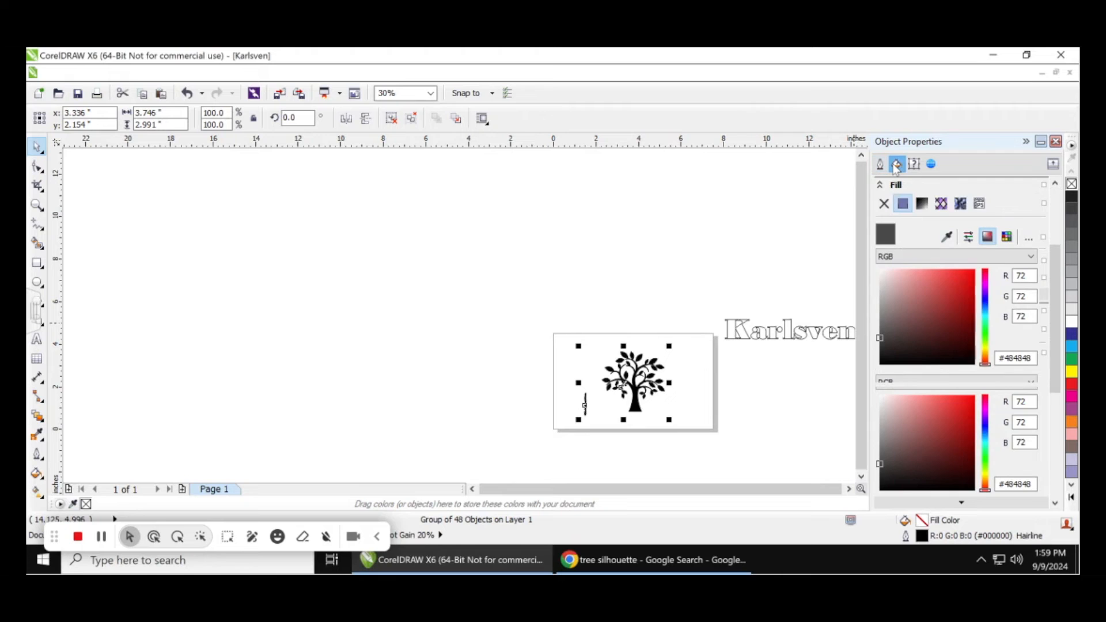
pyautogui.click(883, 204)
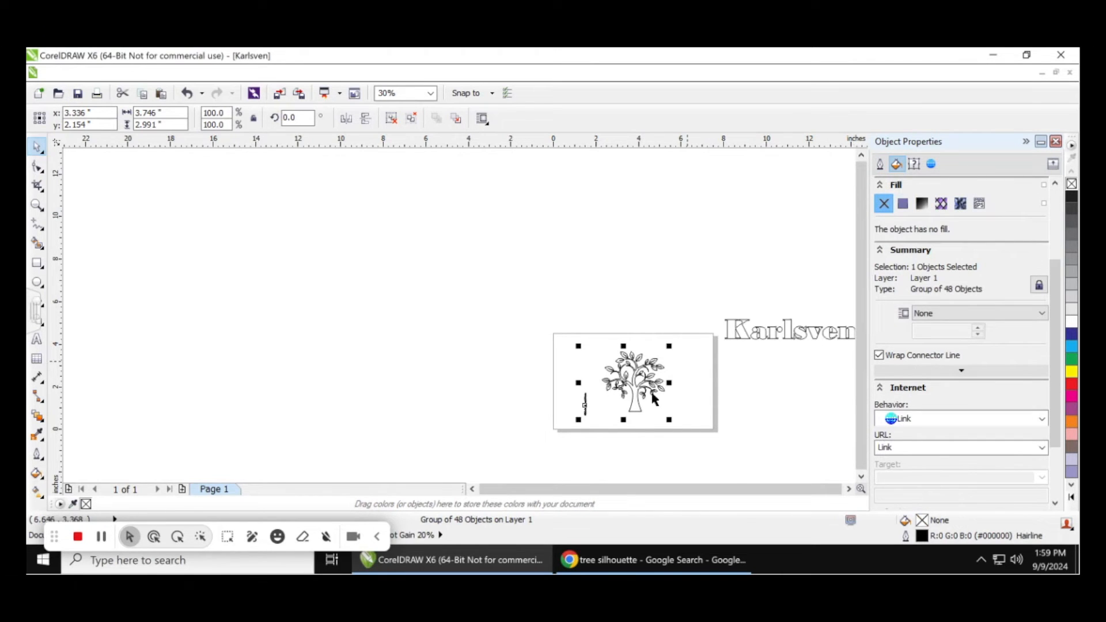
pyautogui.click(737, 401)
# - Examine the traced trunk, branches and leaf veins up close for the quality of their outlines
pyautogui.scroll(2, 638, 407)
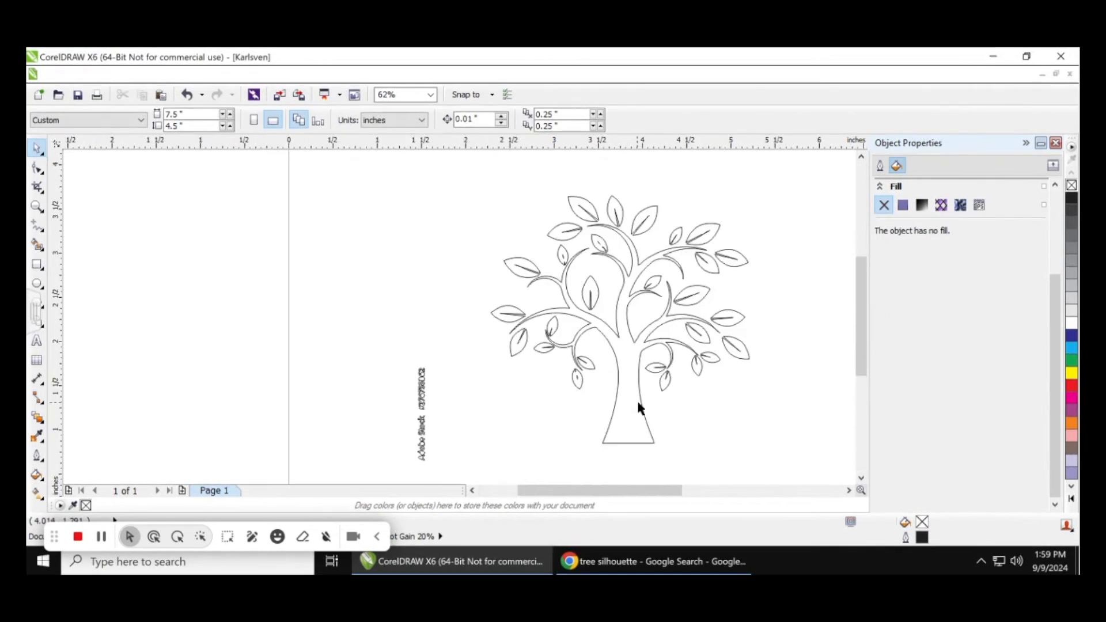
pyautogui.scroll(1, 638, 407)
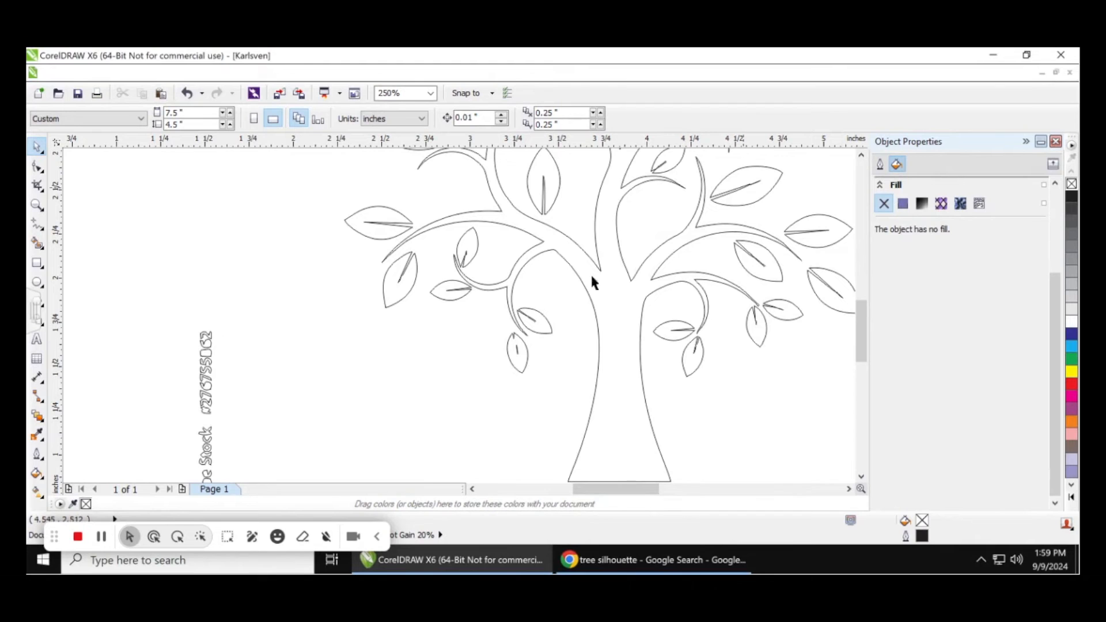
pyautogui.scroll(-2, 593, 322)
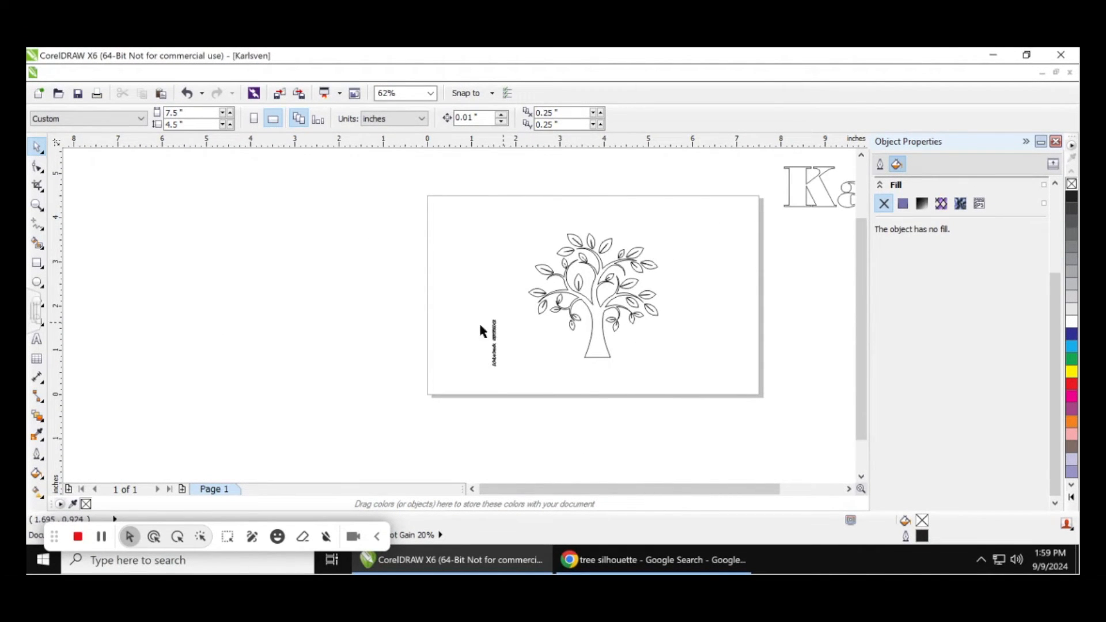
pyautogui.scroll(2, 596, 311)
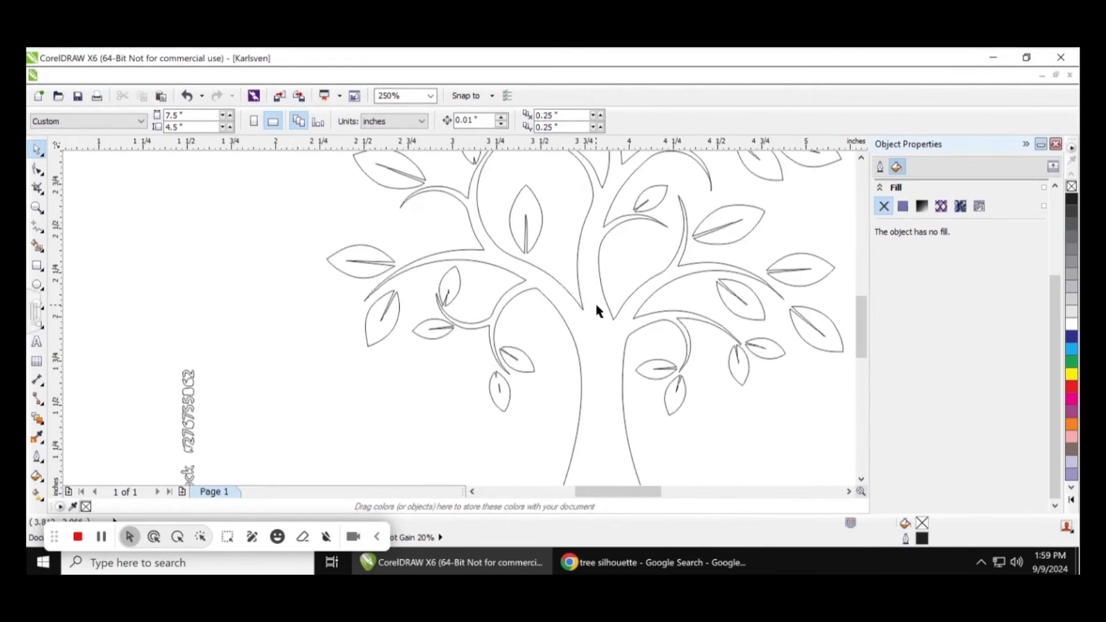
pyautogui.scroll(-1, 595, 302)
pyautogui.scroll(3, 448, 295)
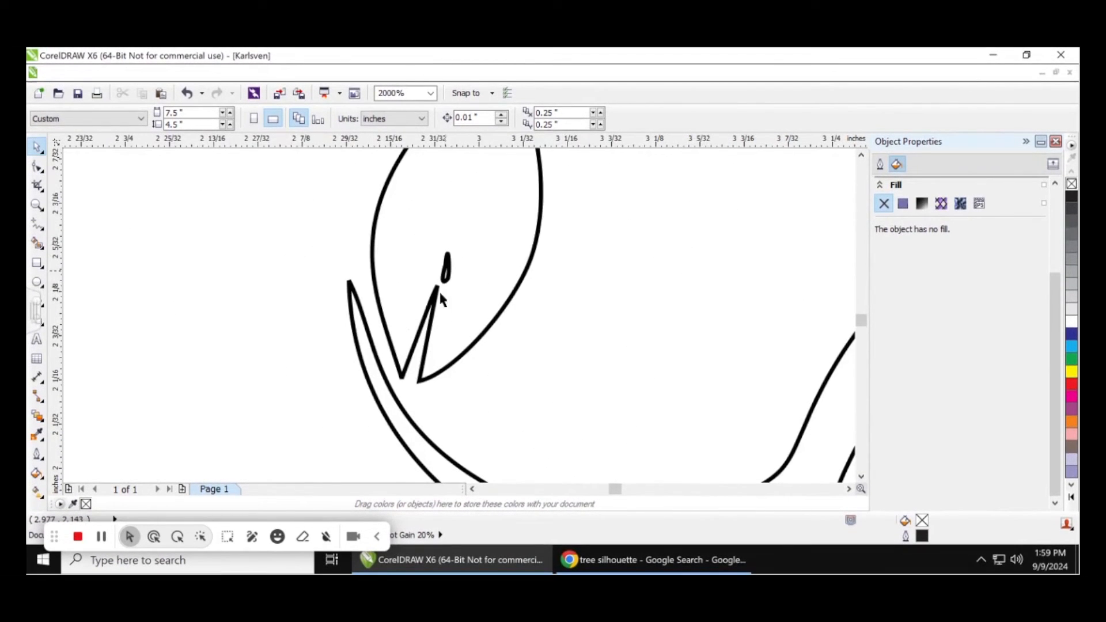
pyautogui.scroll(-2, 445, 326)
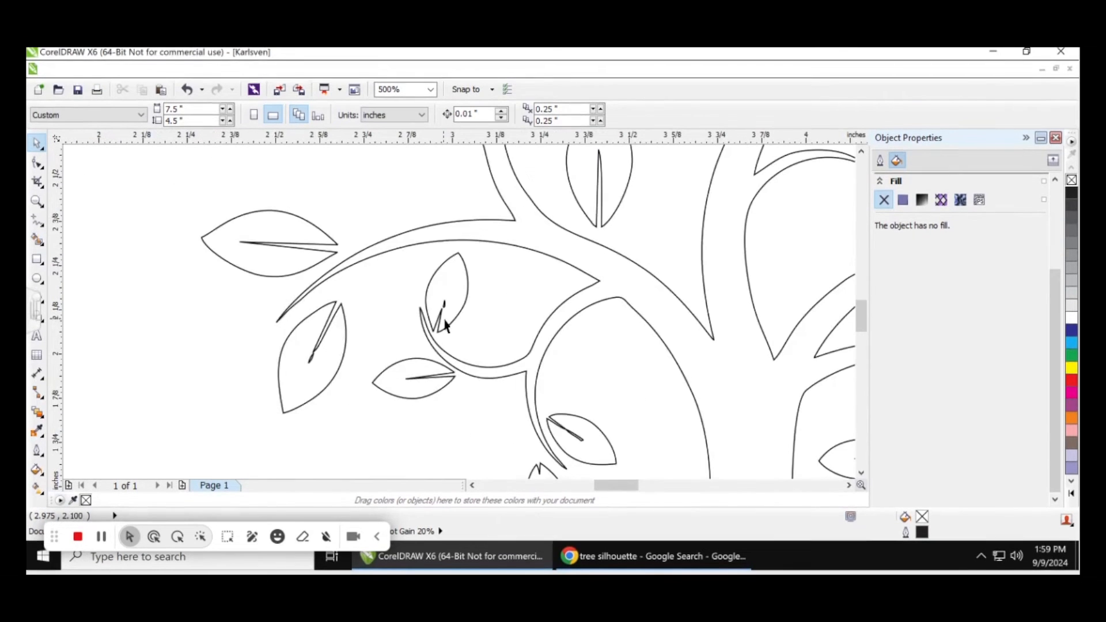
pyautogui.scroll(-2, 446, 327)
pyautogui.scroll(-1, 446, 317)
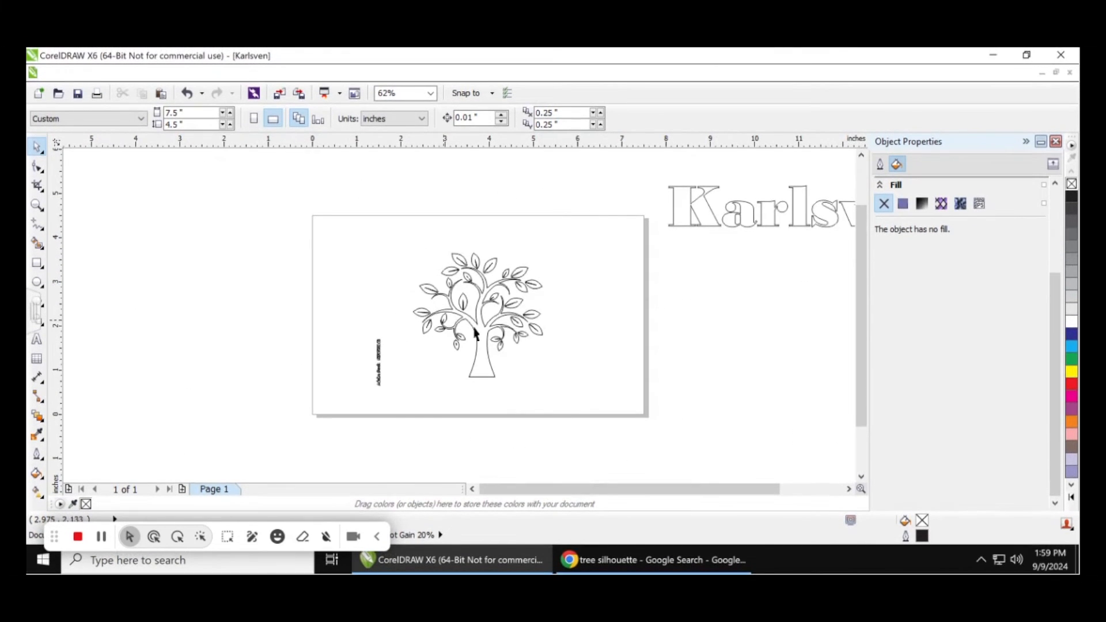
# - Scale the traced tree group proportionally up to about 4.2 × 3.4 inches and deselect it
pyautogui.click(483, 304)
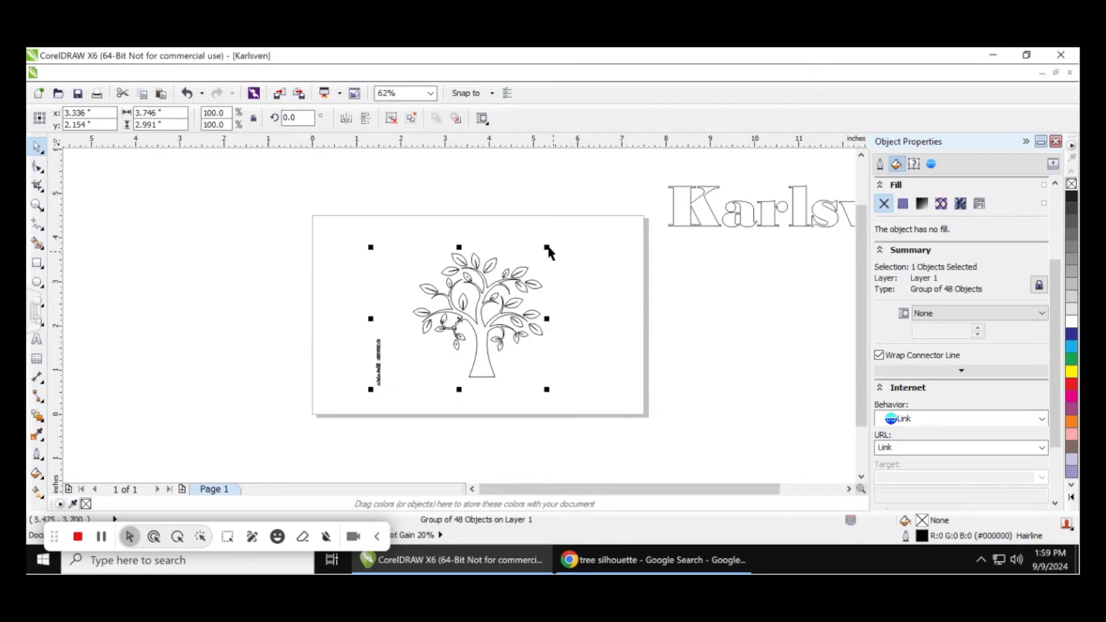
pyautogui.moveTo(547, 248); pyautogui.dragTo(576, 251)
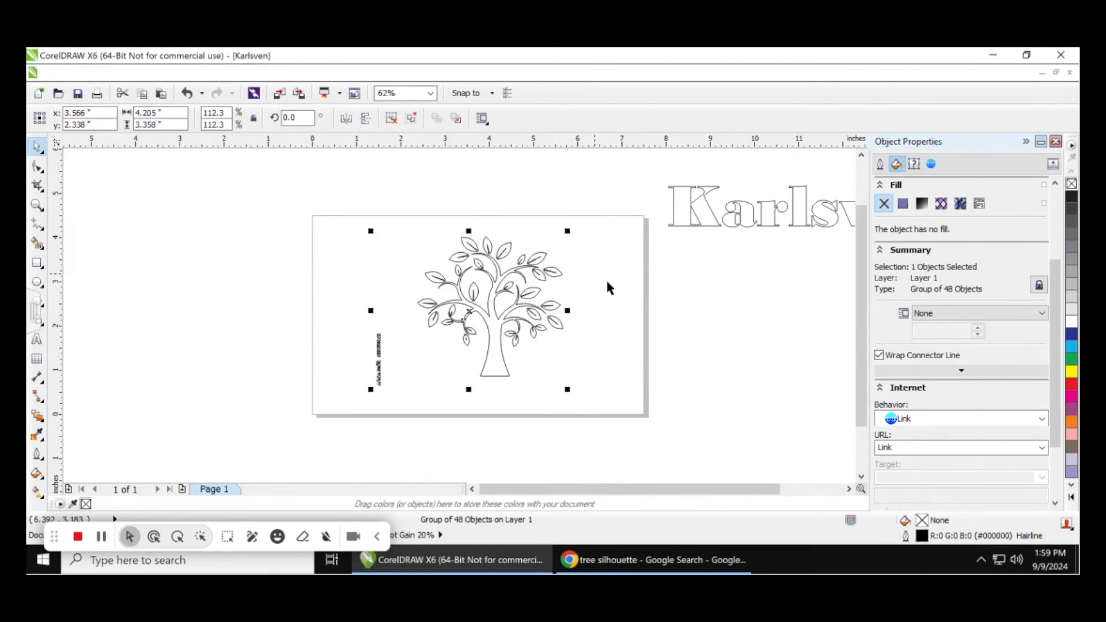
pyautogui.click(606, 279)
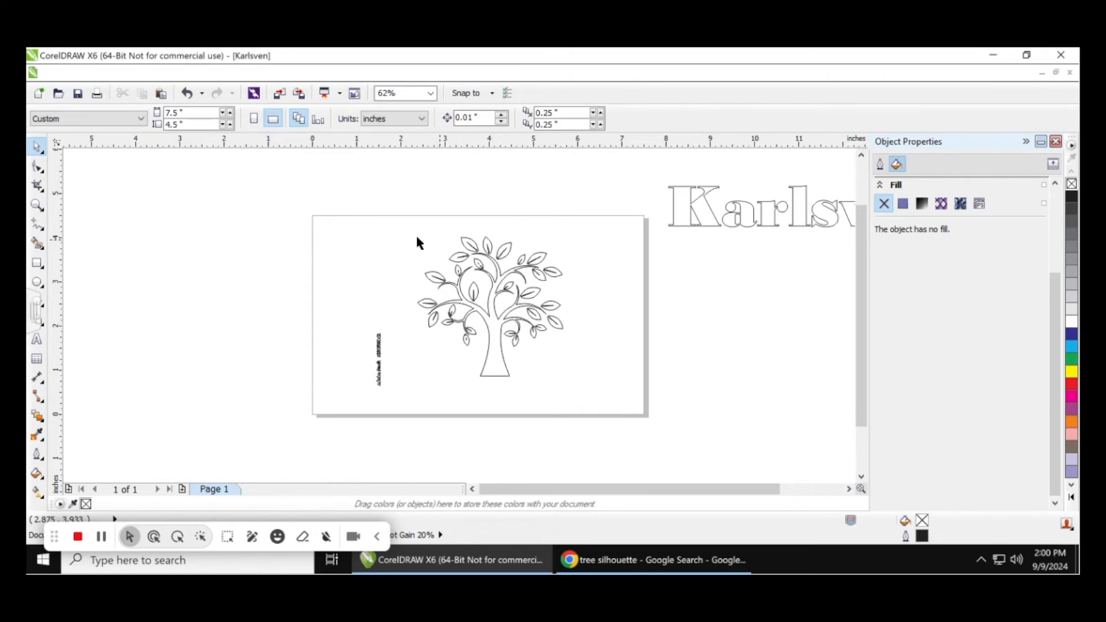
# - Ungroup all objects of the traced tree and clear the selection
pyautogui.click(489, 283)
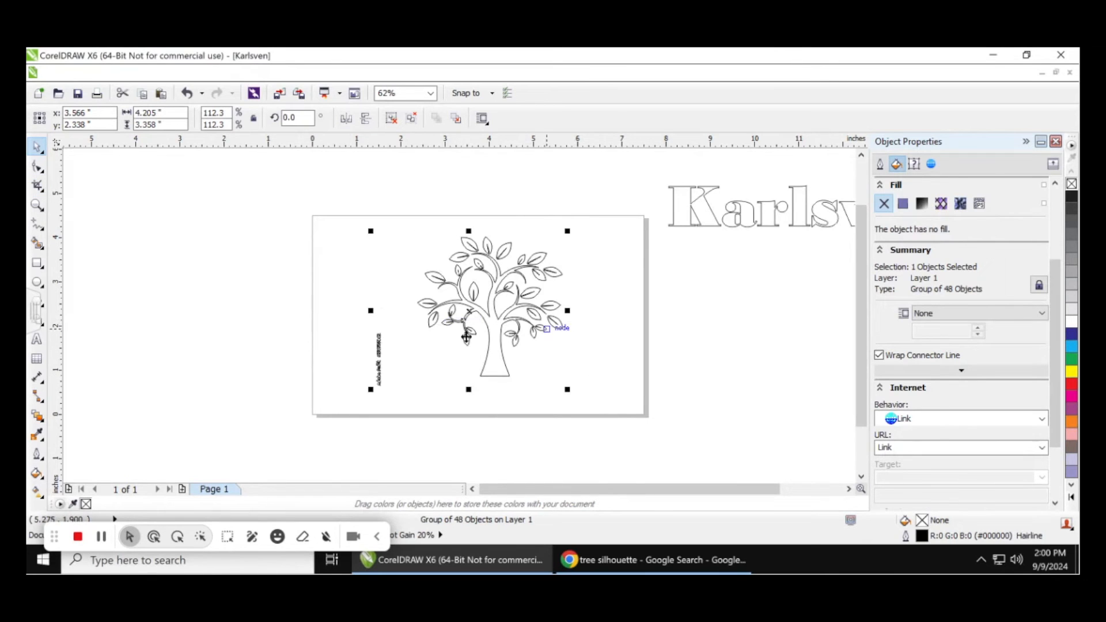
pyautogui.click(44, 195)
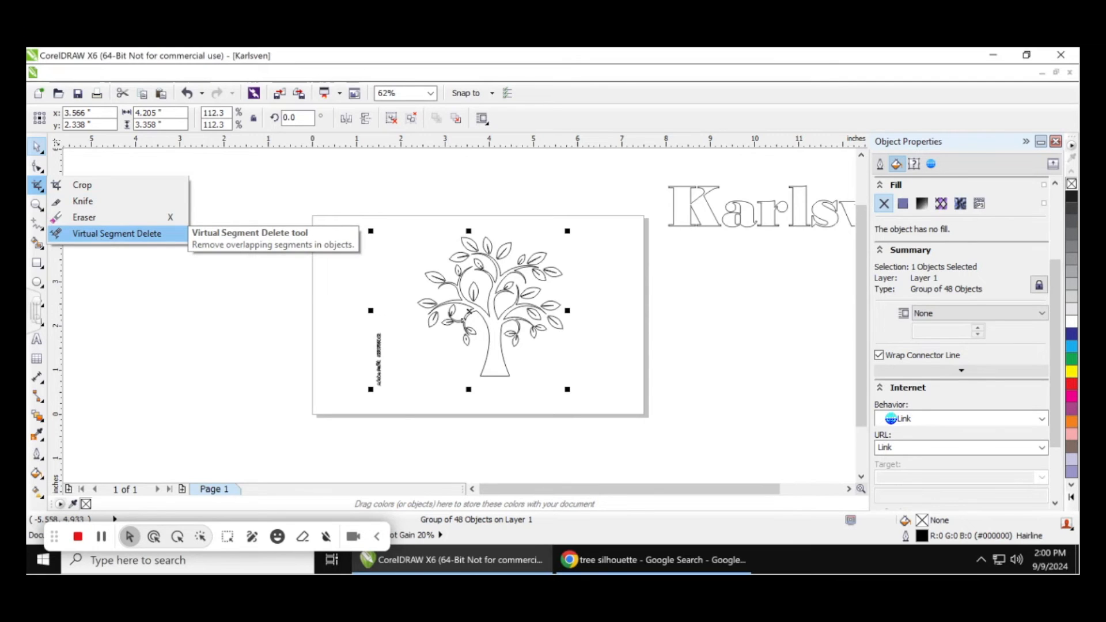
pyautogui.click(231, 201)
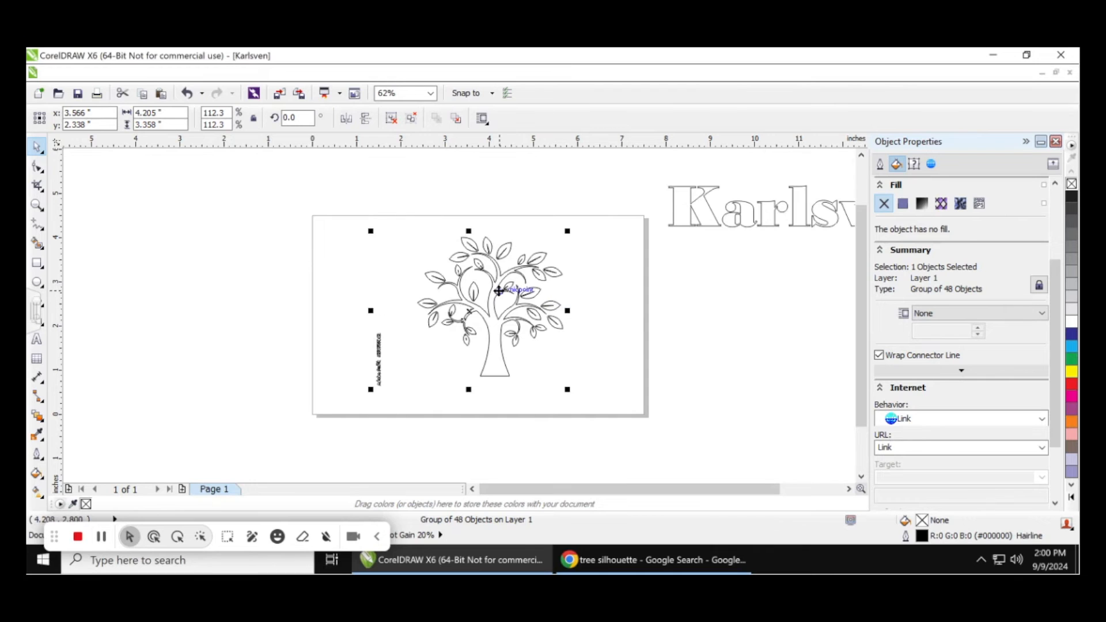
pyautogui.rightClick(499, 291)
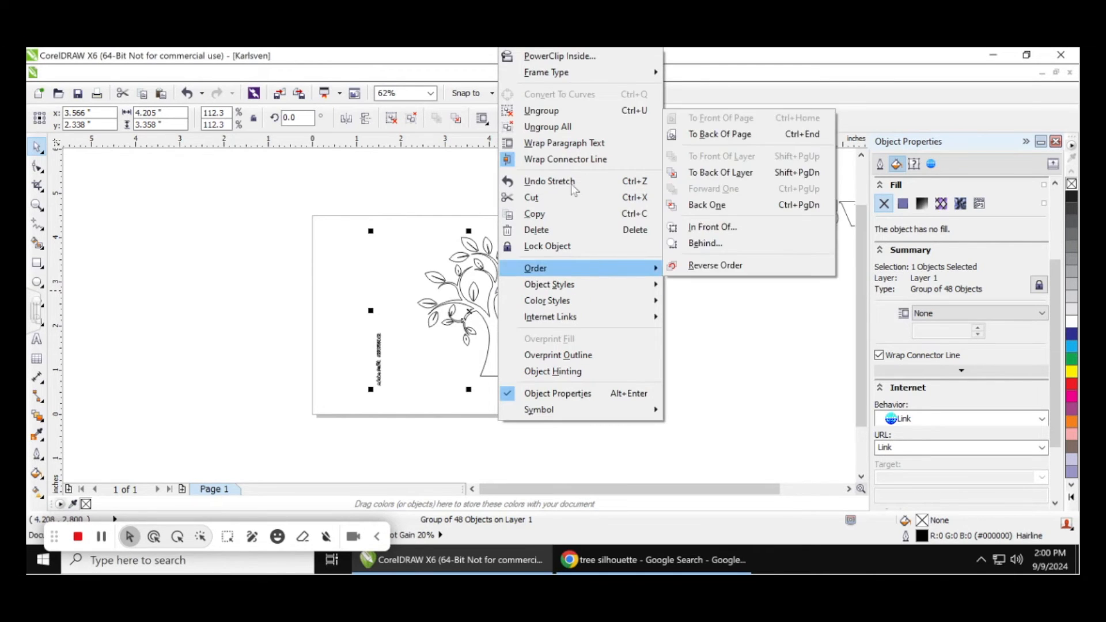
pyautogui.click(551, 131)
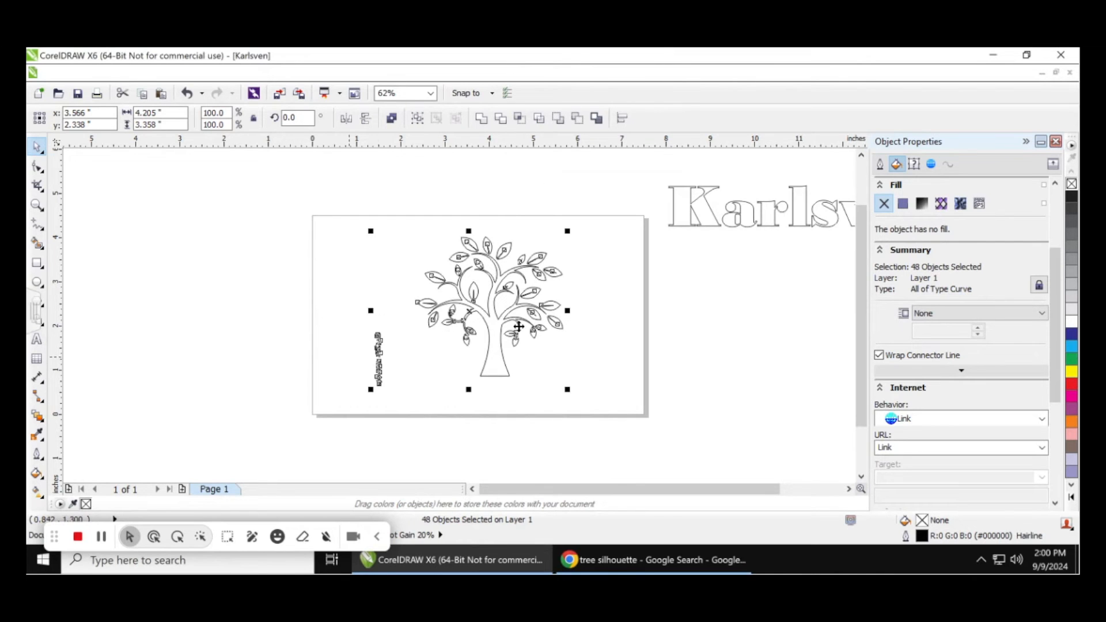
pyautogui.click(630, 355)
# - Check whether a leaf and a character of the stock watermark can be selected individually, leaving nothing selected
pyautogui.scroll(4, 526, 345)
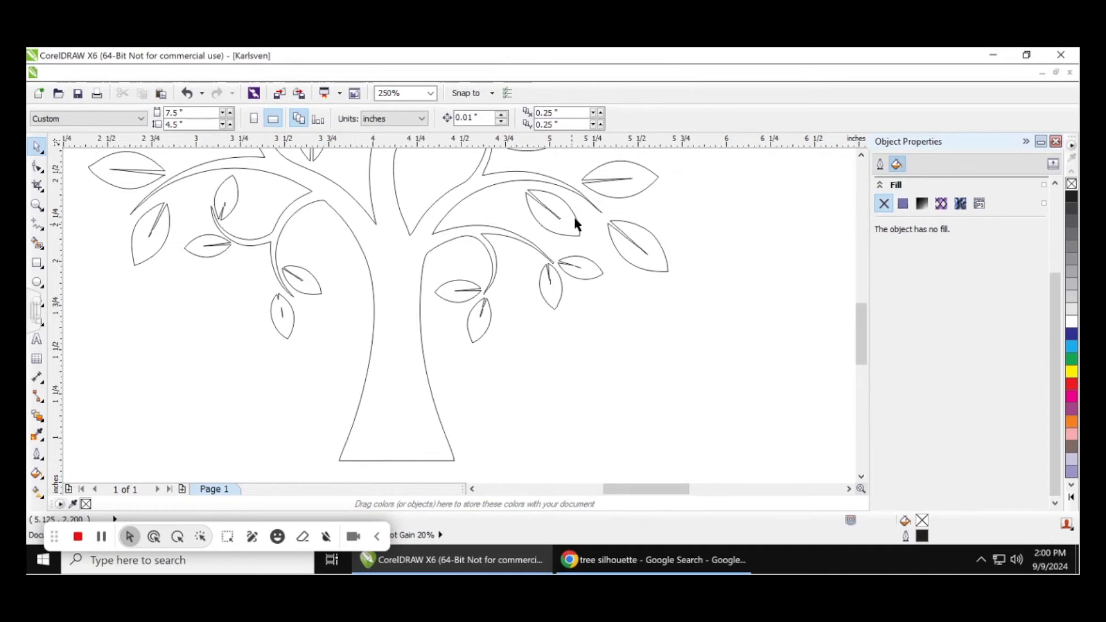
pyautogui.click(576, 226)
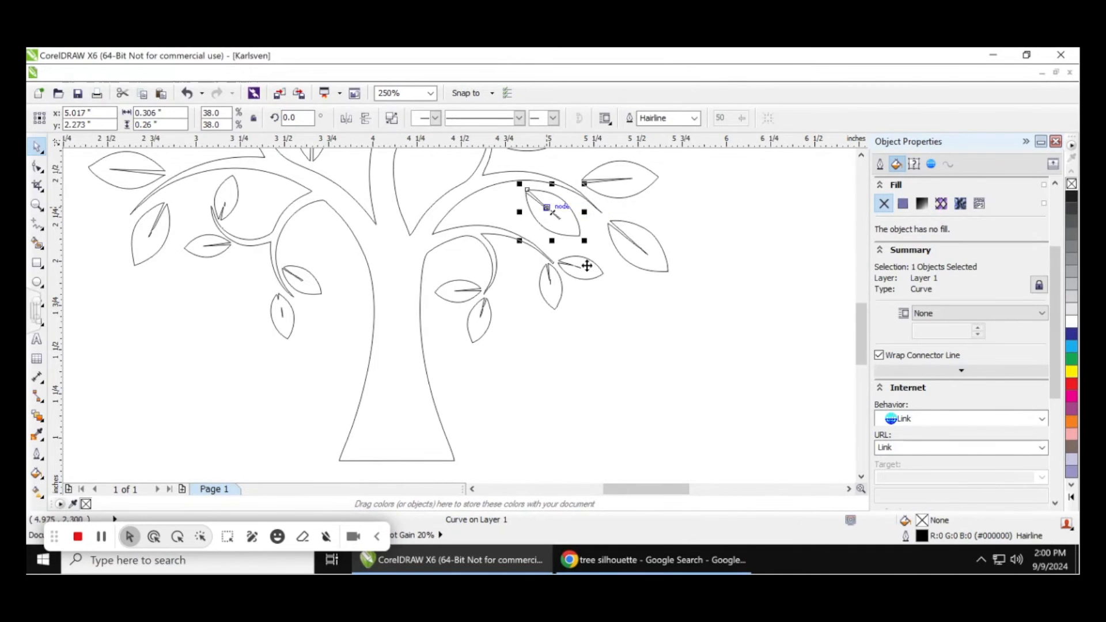
pyautogui.click(304, 379)
pyautogui.scroll(-4, 305, 379)
pyautogui.scroll(2, 198, 412)
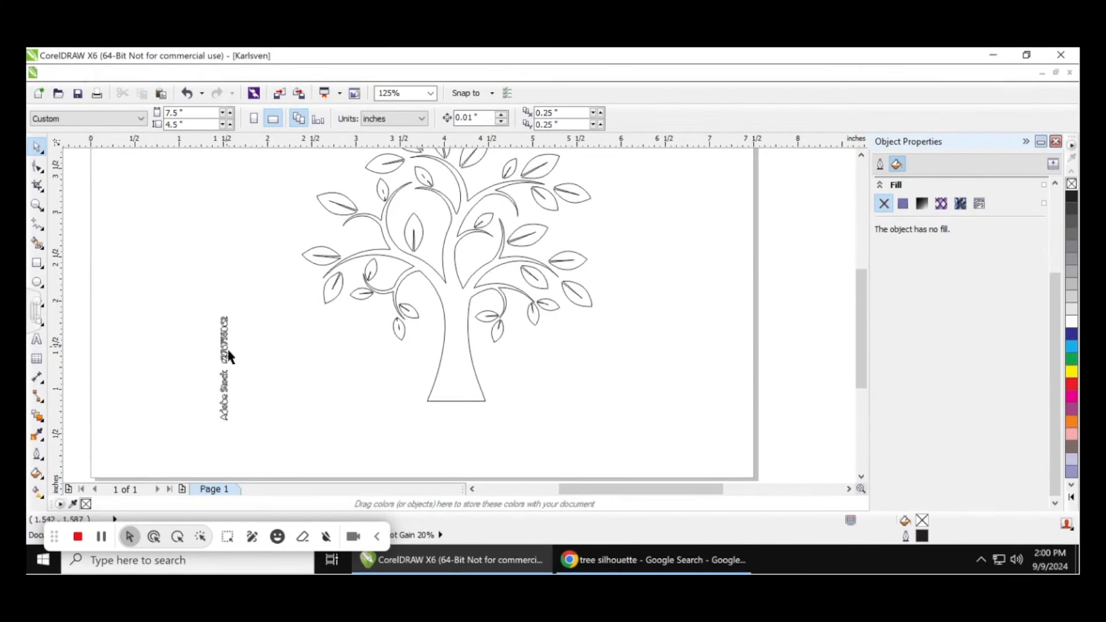
pyautogui.click(228, 354)
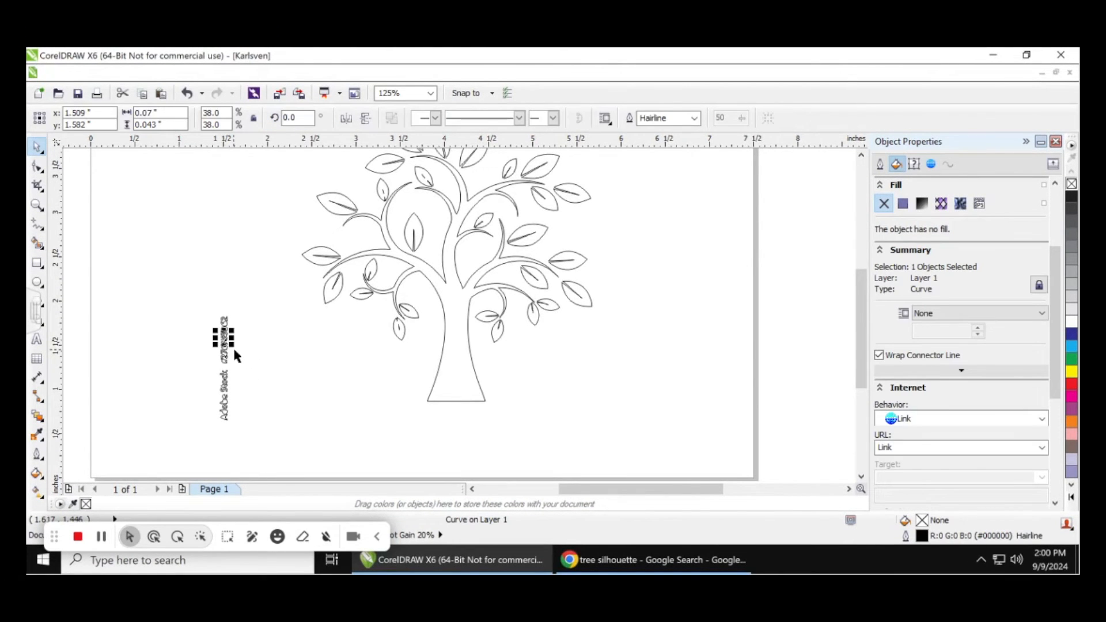
pyautogui.scroll(2, 236, 356)
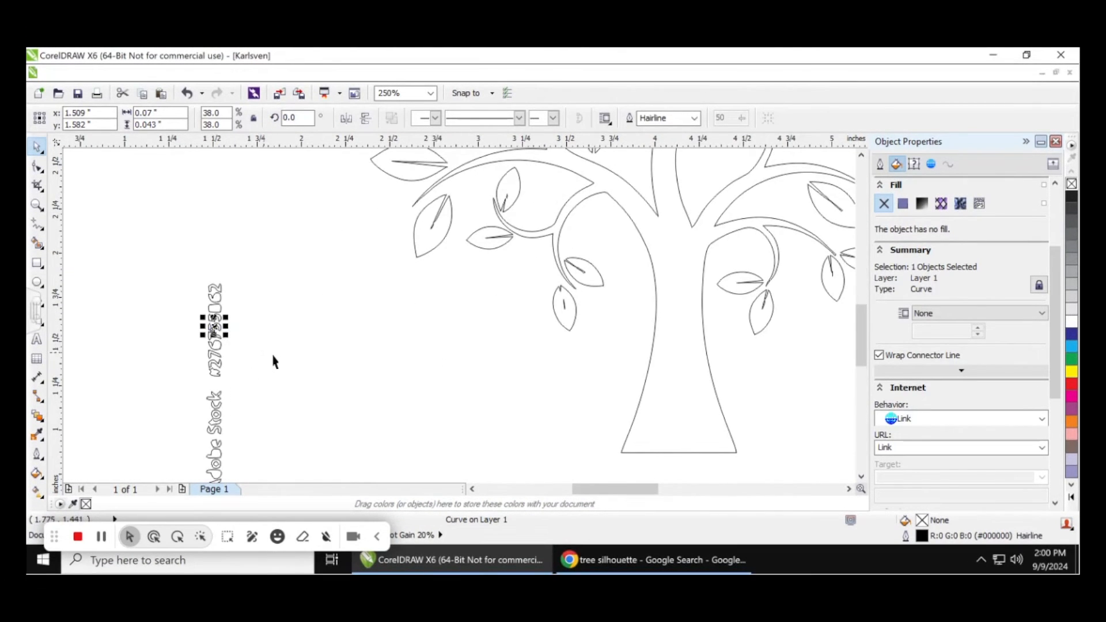
pyautogui.click(273, 362)
pyautogui.scroll(-4, 272, 362)
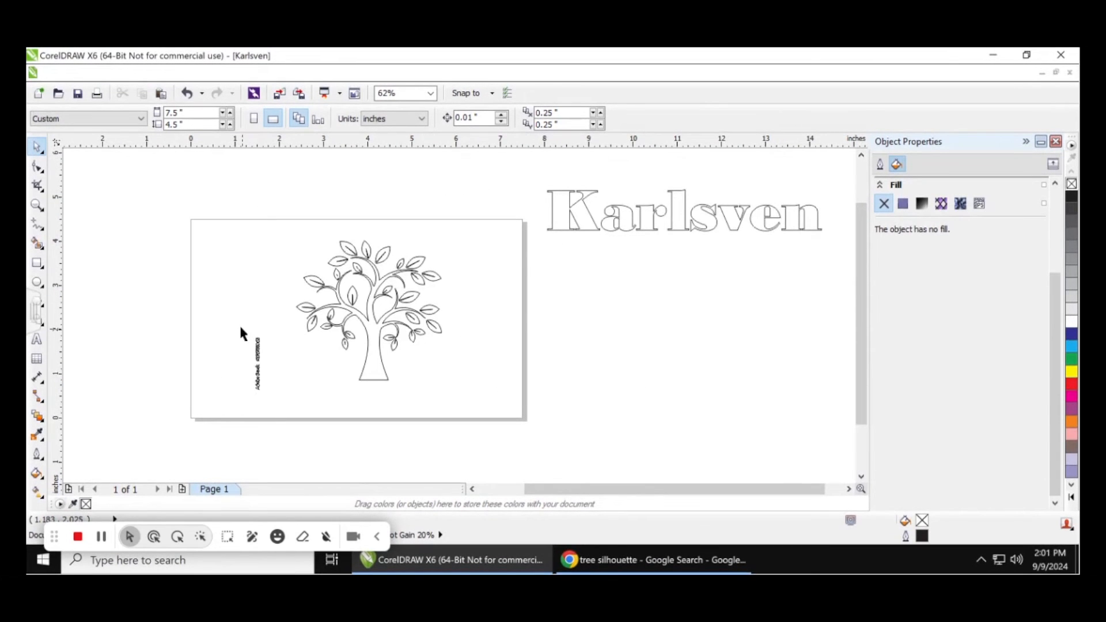
# - Select all the vertical watermark characters beside the tree and delete them
pyautogui.moveTo(240, 328); pyautogui.dragTo(278, 403)
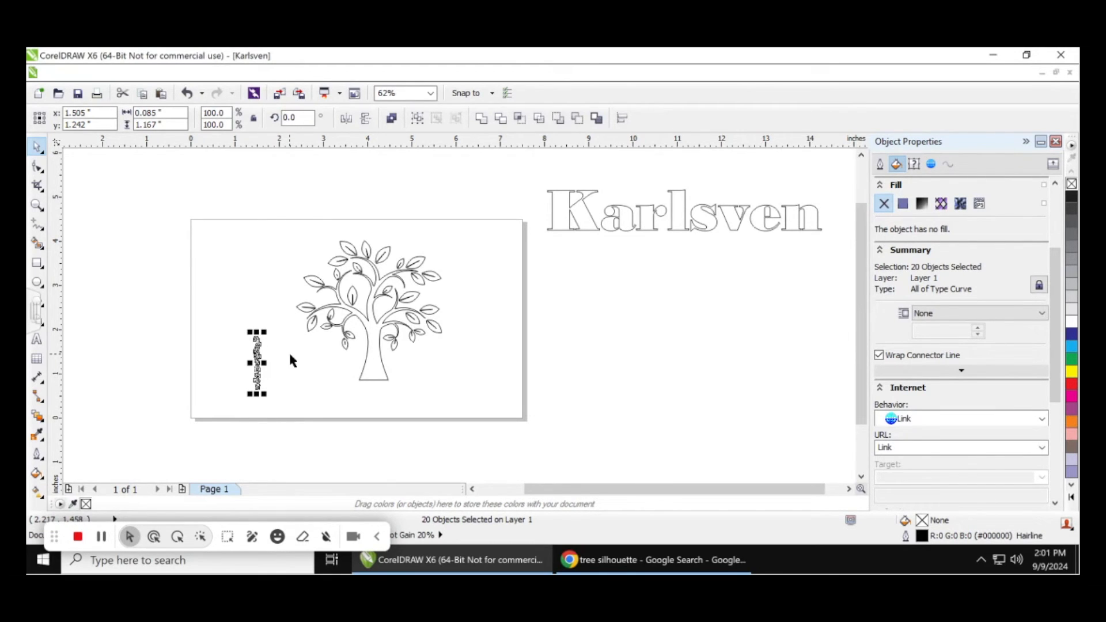
pyautogui.click(257, 348)
pyautogui.rightClick(258, 348)
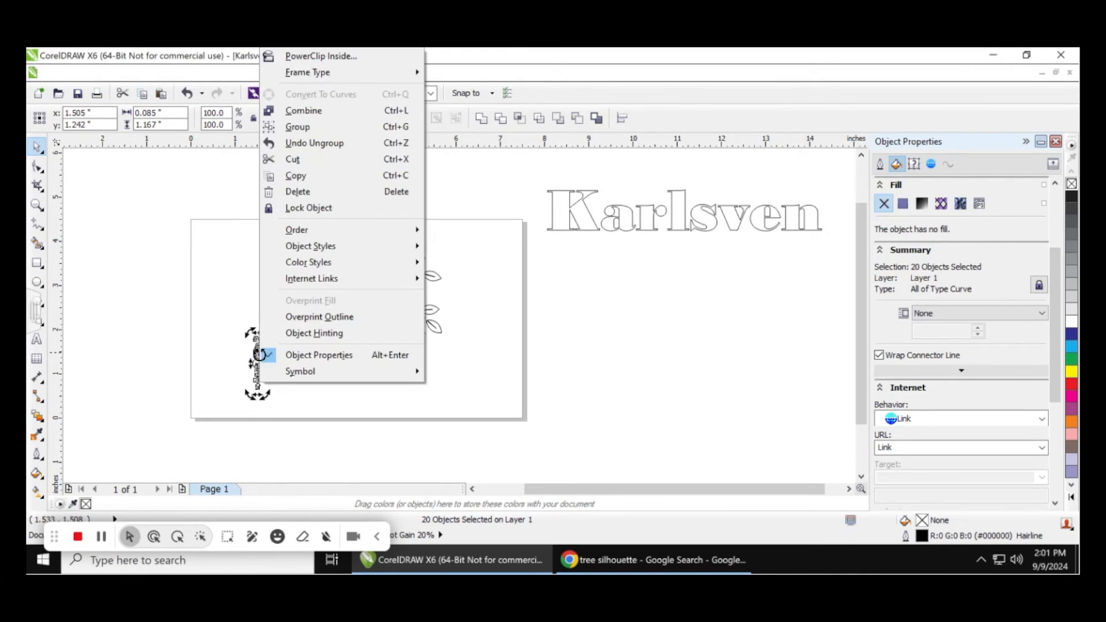
pyautogui.click(297, 191)
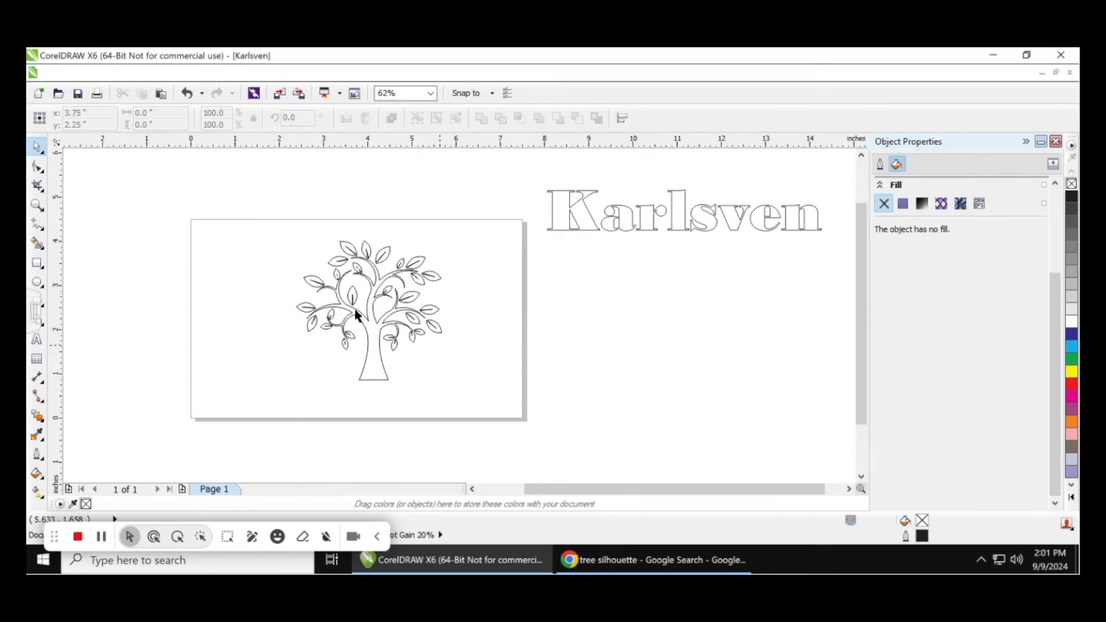
# - Try to remove the loose vein sliver in the lowest left leaf by deleting its curve, undo the deletion and clear the selection
pyautogui.scroll(3, 356, 315)
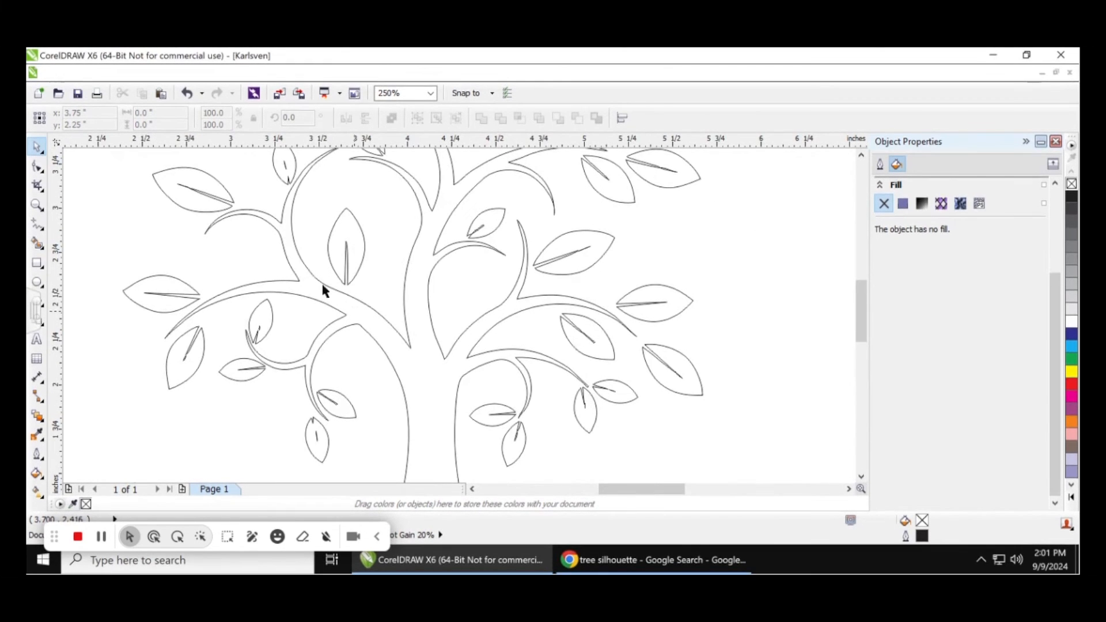
pyautogui.scroll(-2, 310, 289)
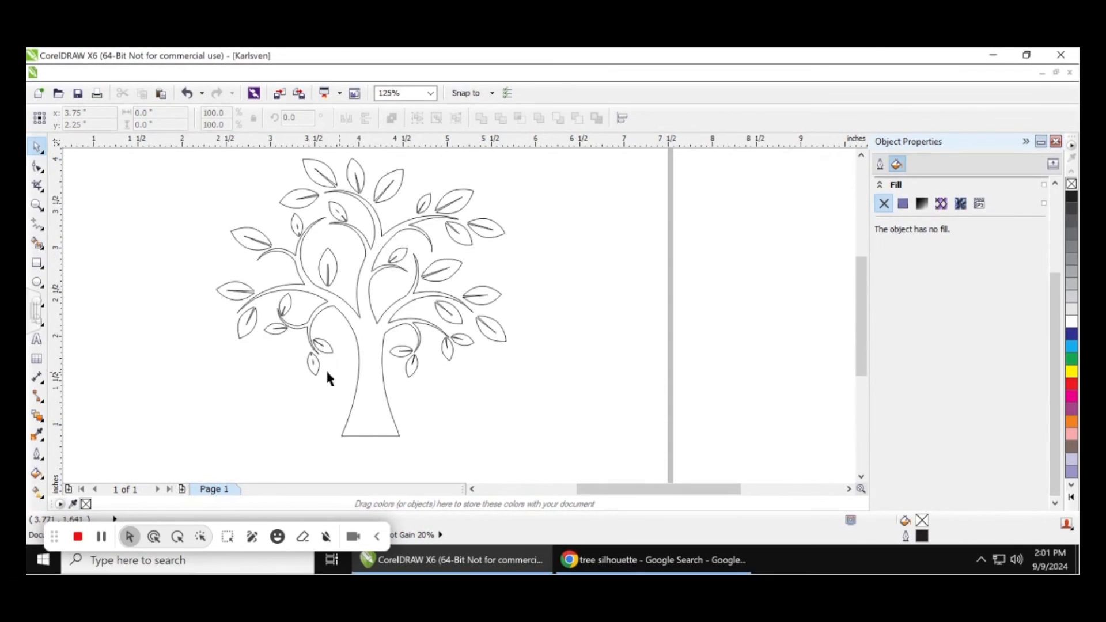
pyautogui.scroll(6, 313, 367)
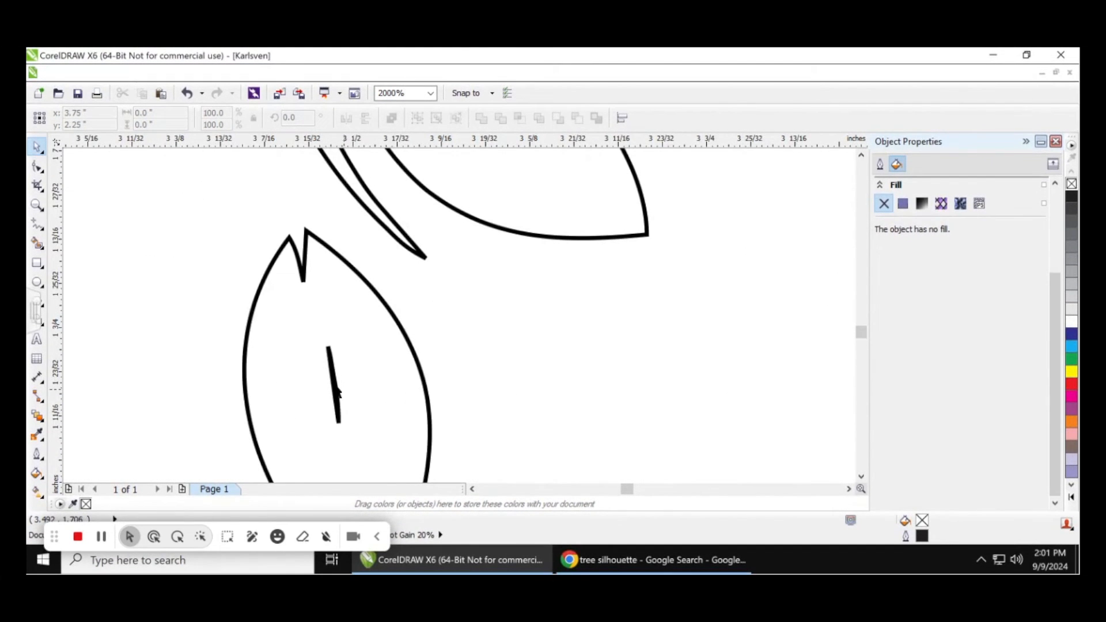
pyautogui.click(338, 392)
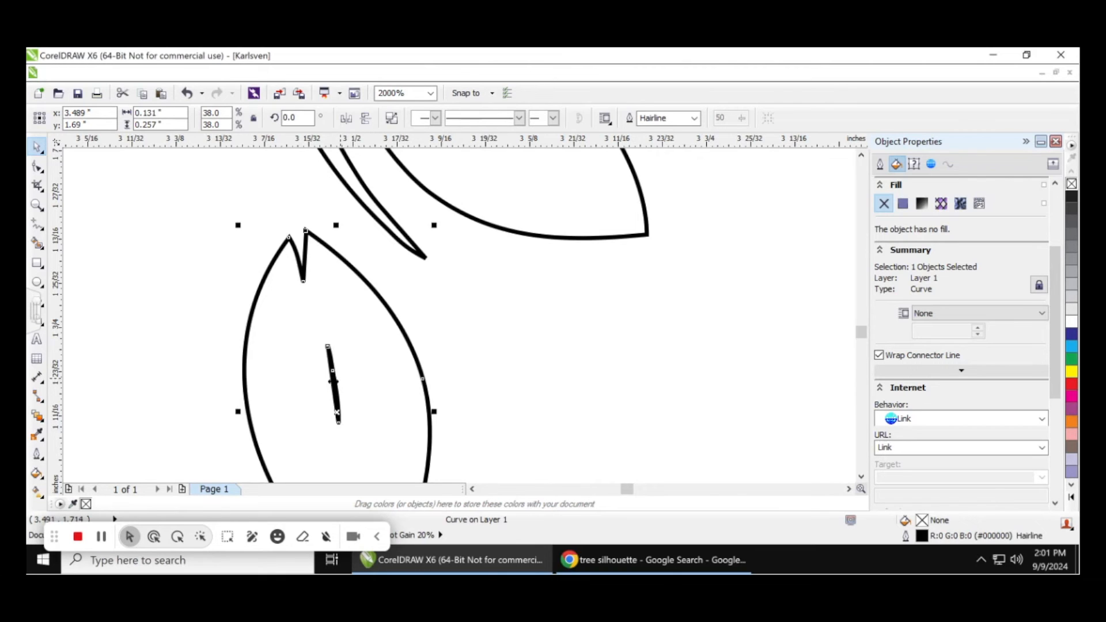
pyautogui.rightClick(334, 381)
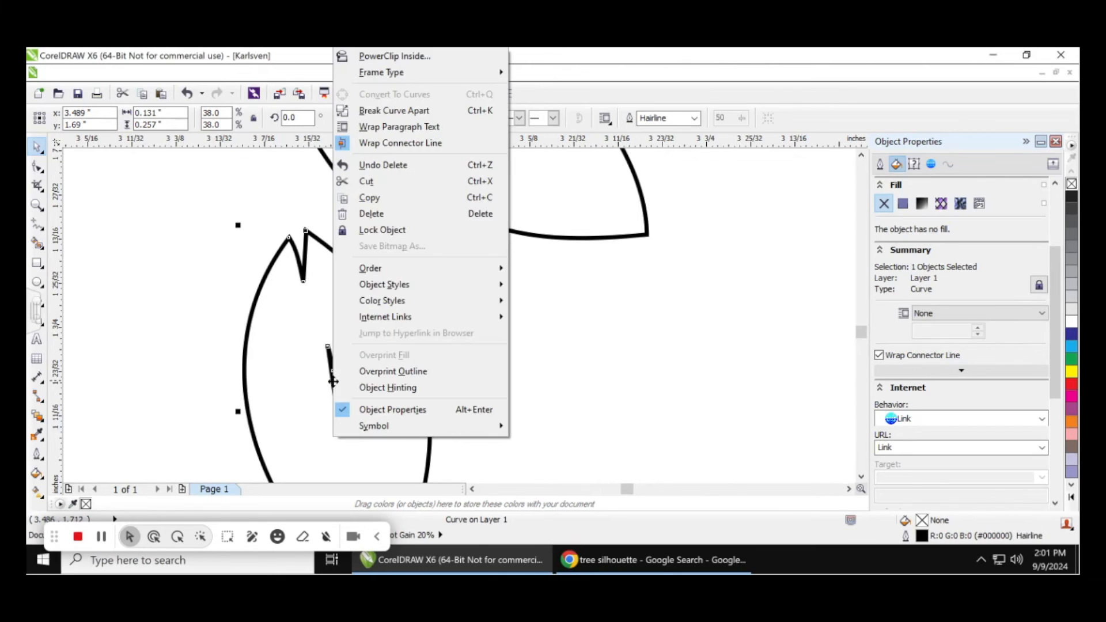
pyautogui.click(379, 214)
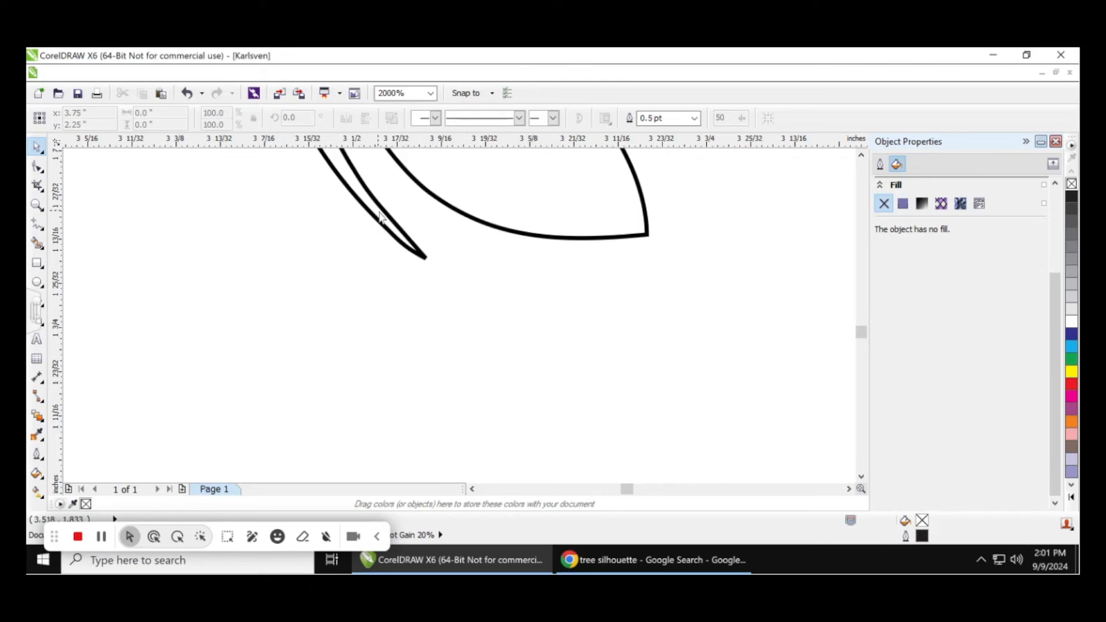
pyautogui.click(414, 342)
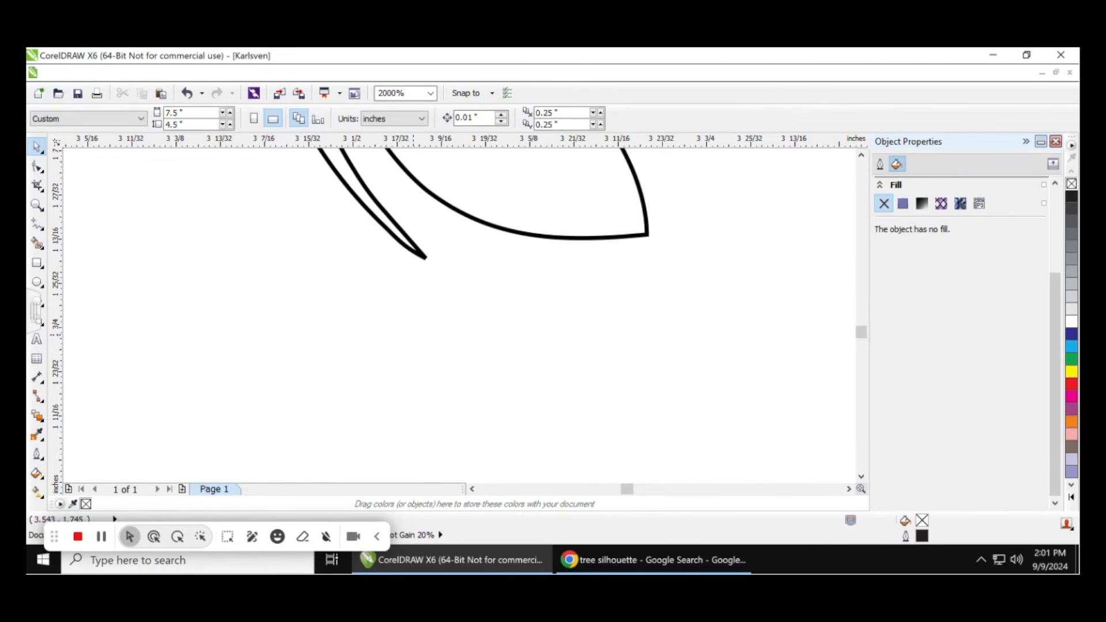
pyautogui.hotkey('ctrl', 'z')
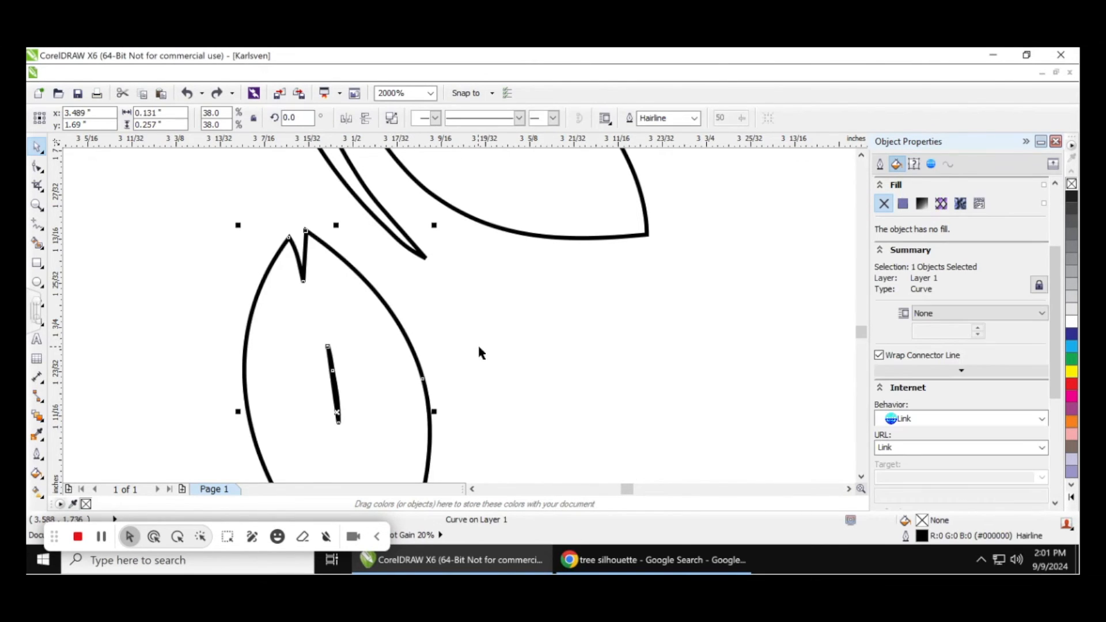
pyautogui.click(512, 320)
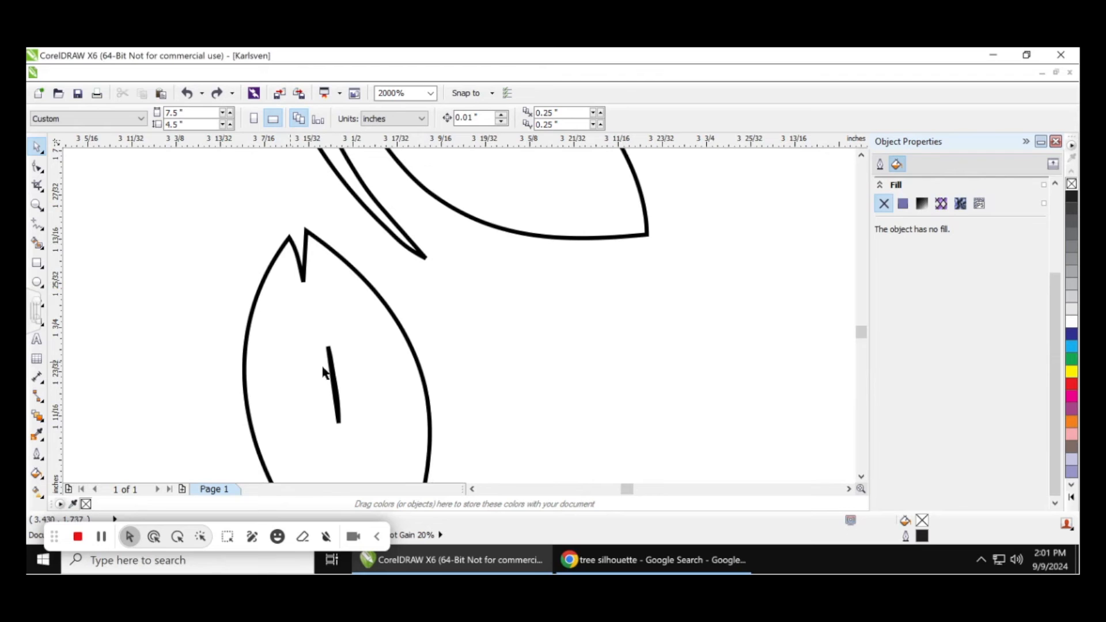
# - Remove the loose vein sliver inside the tree's lowest left leaf with the Virtual Segment Delete tool
pyautogui.click(43, 193)
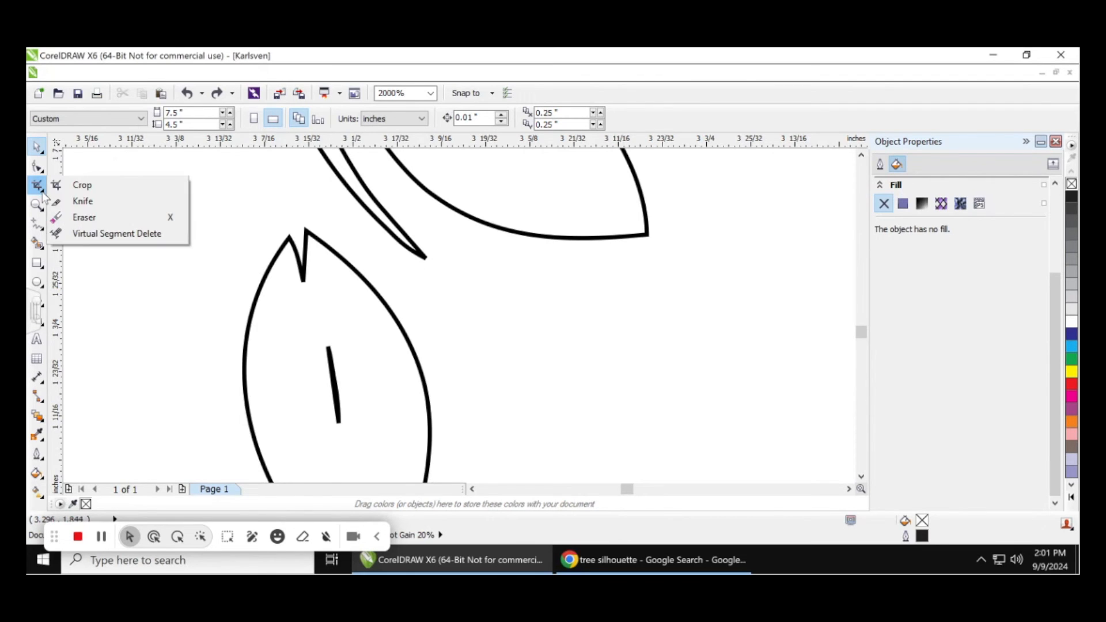
pyautogui.click(80, 234)
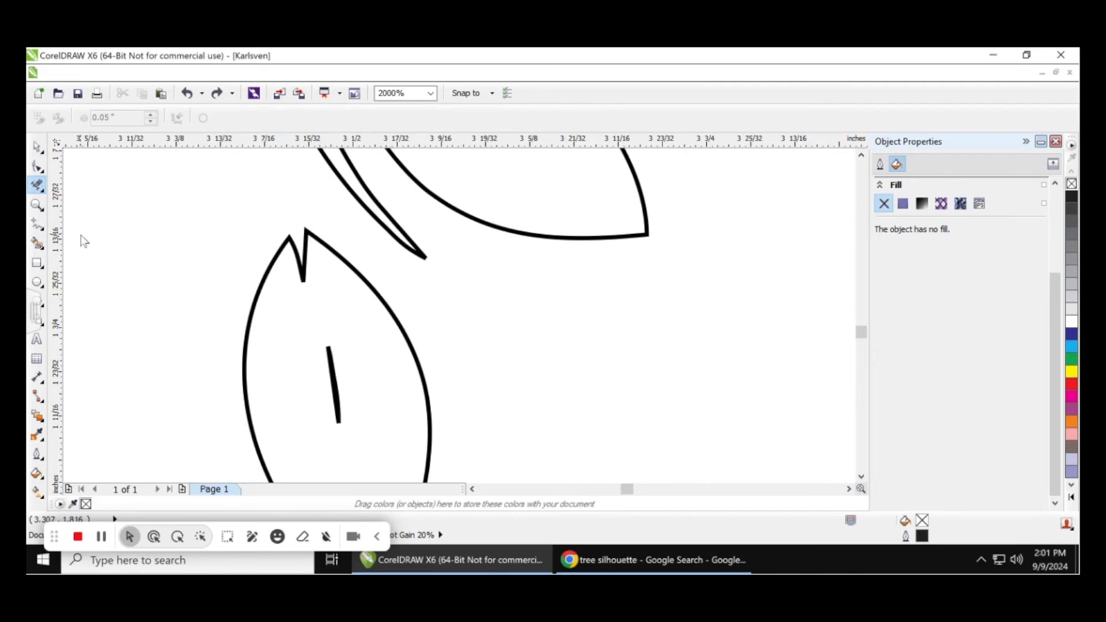
pyautogui.click(332, 369)
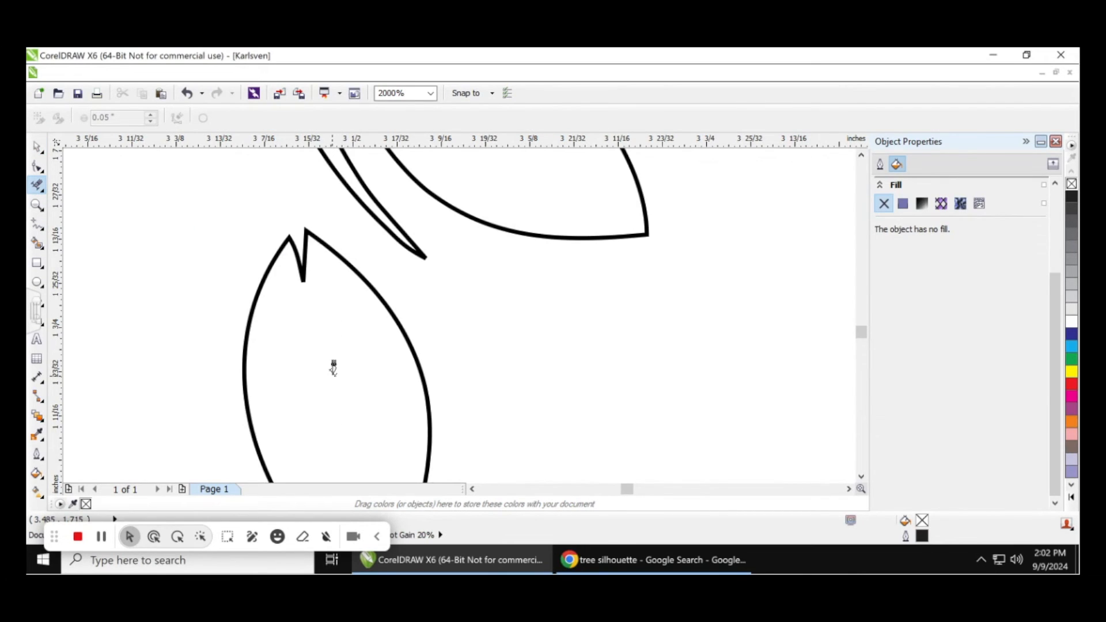
# - Remove the tiny drop-shaped fragment above the vein in the small upright leaf on the lower-left branch
pyautogui.scroll(-3, 493, 375)
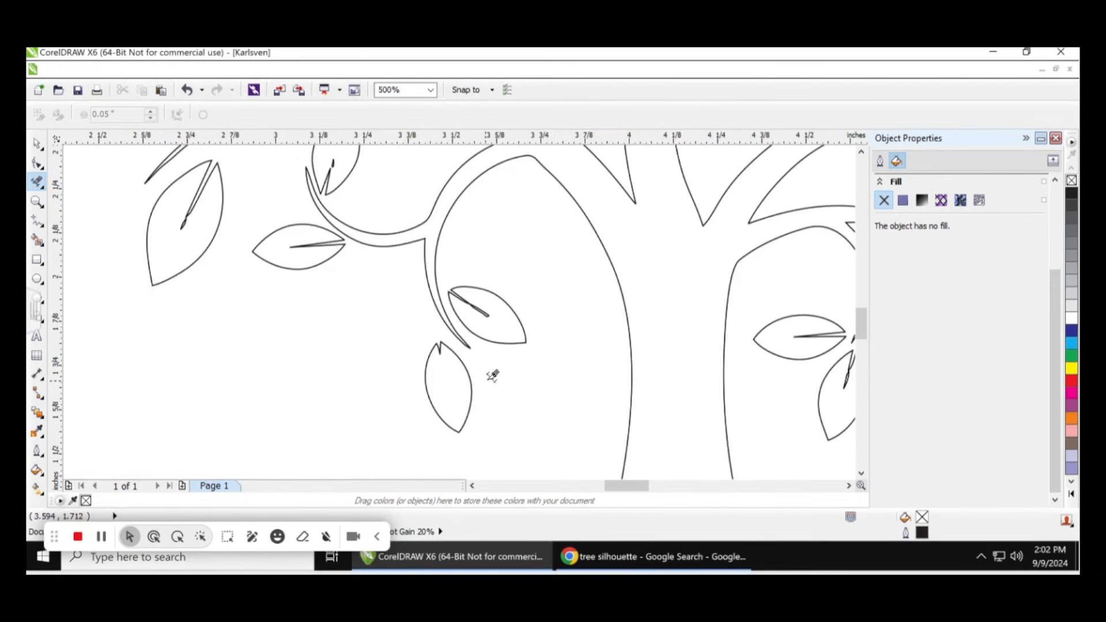
pyautogui.scroll(-2, 470, 281)
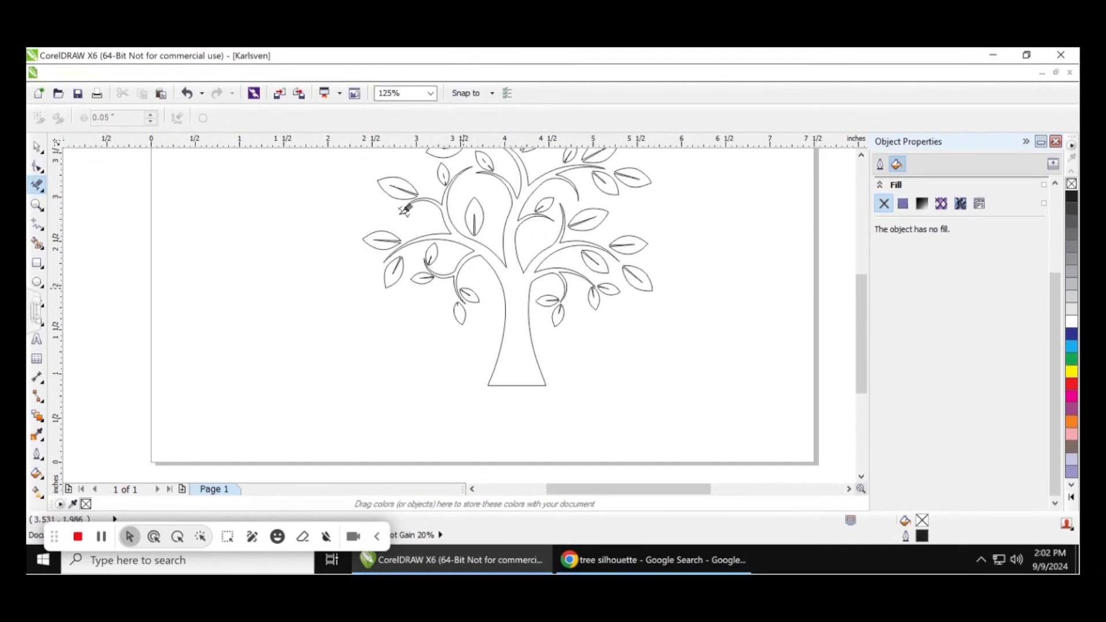
pyautogui.scroll(5, 431, 247)
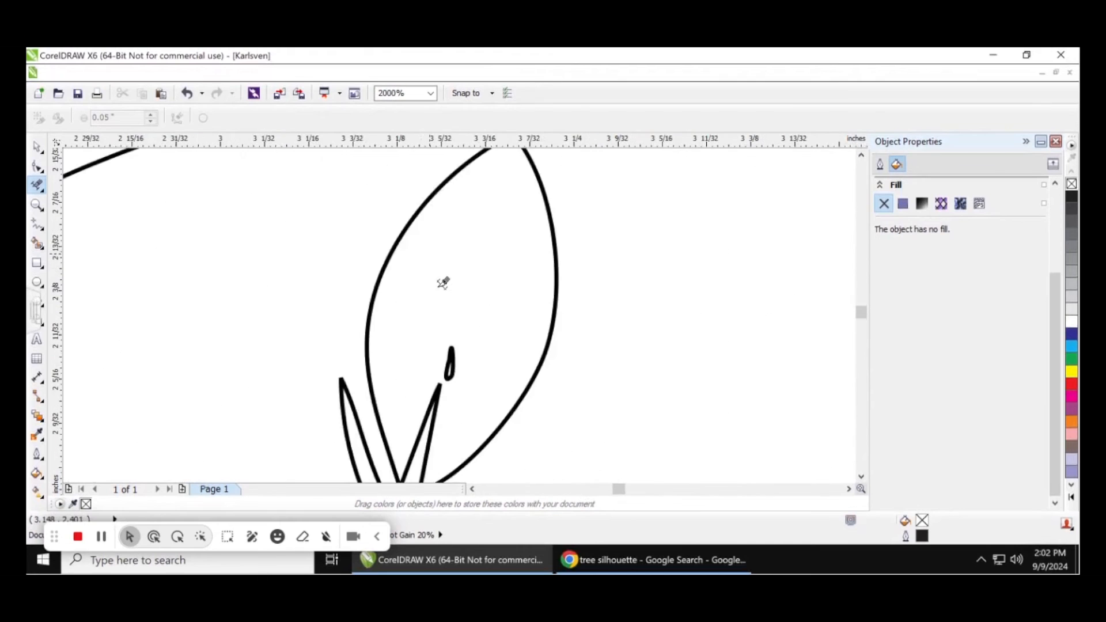
pyautogui.hotkey('ctrl', 'z')
pyautogui.scroll(-2, 499, 329)
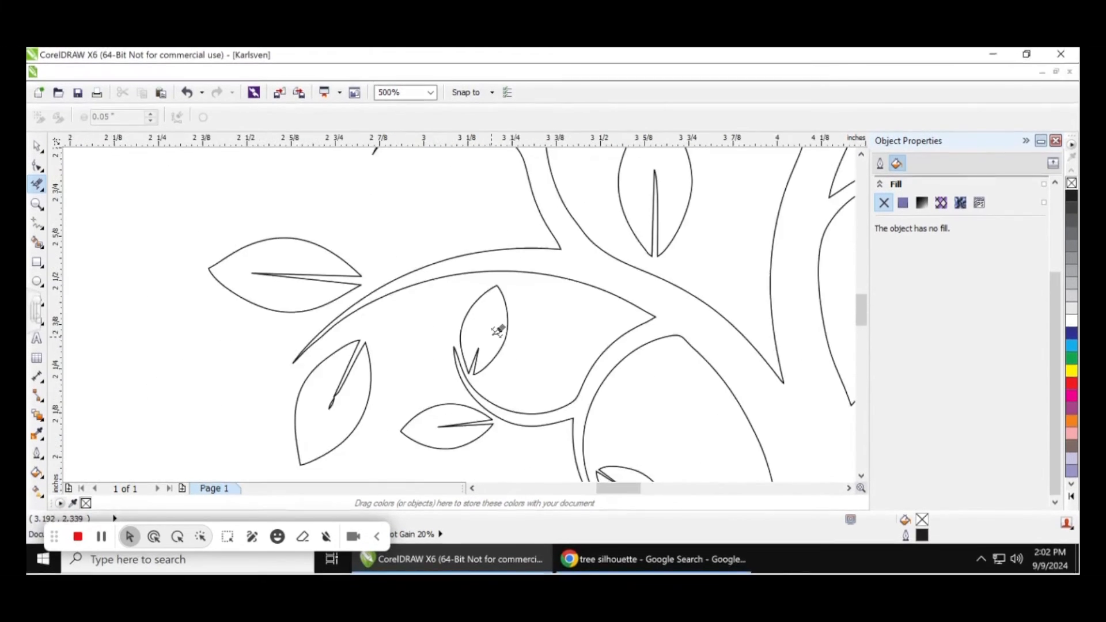
# - Remove the loose vein sliver in the small leaf beside the upper-left branch with a selection around it, keeping Virtual Segment Delete active
pyautogui.scroll(-2, 499, 329)
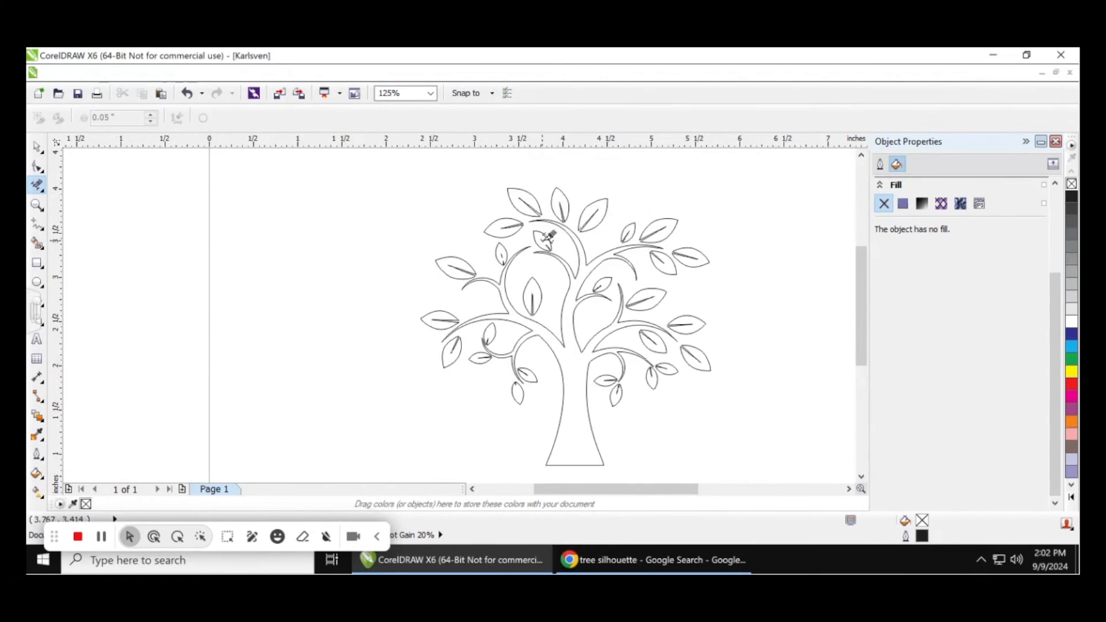
pyautogui.scroll(3, 548, 237)
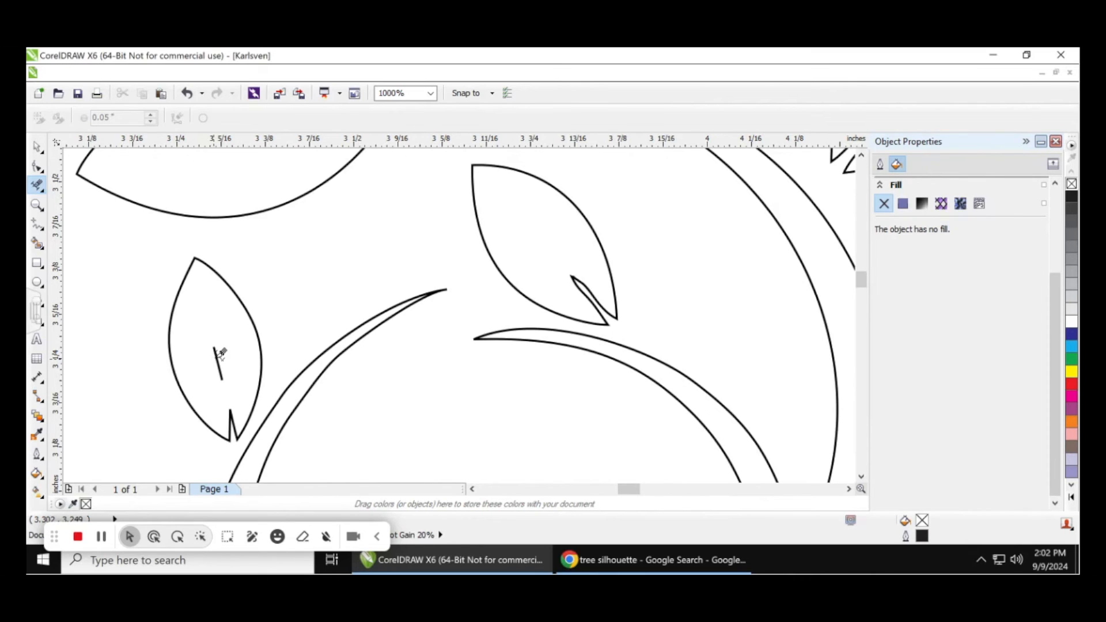
pyautogui.moveTo(198, 338)
pyautogui.mouseDown()
pyautogui.moveTo(237, 364)
pyautogui.moveTo(237, 385)
pyautogui.mouseUp()
pyautogui.scroll(1, 580, 317)
pyautogui.scroll(-3, 580, 323)
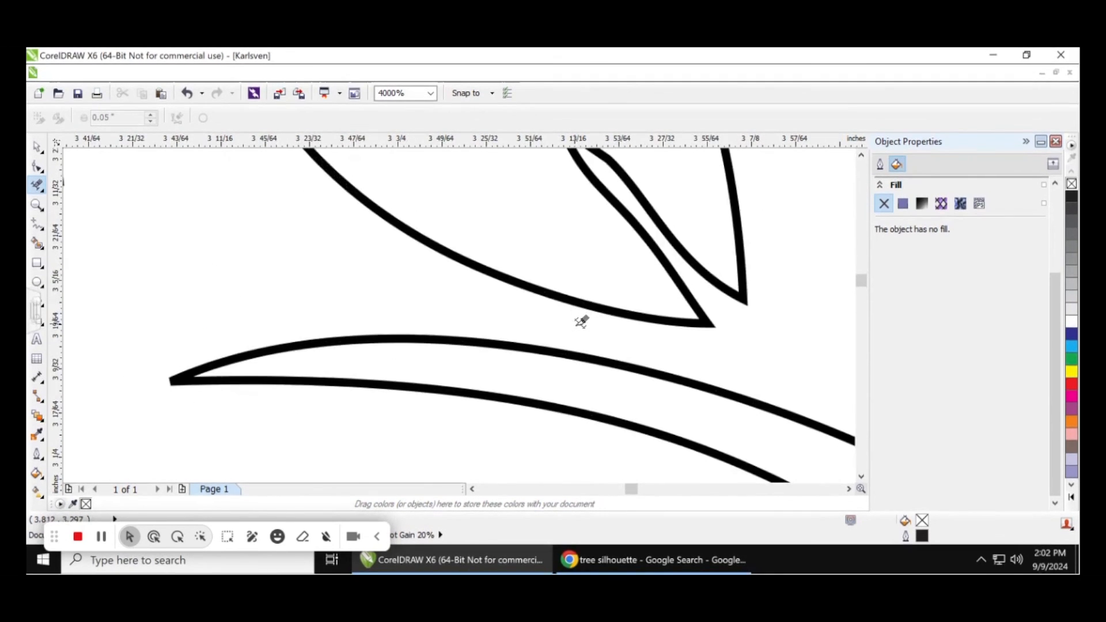
# - Try Virtual Segment Delete on the lower-right branch outline and undo the deletion
pyautogui.scroll(-3, 640, 381)
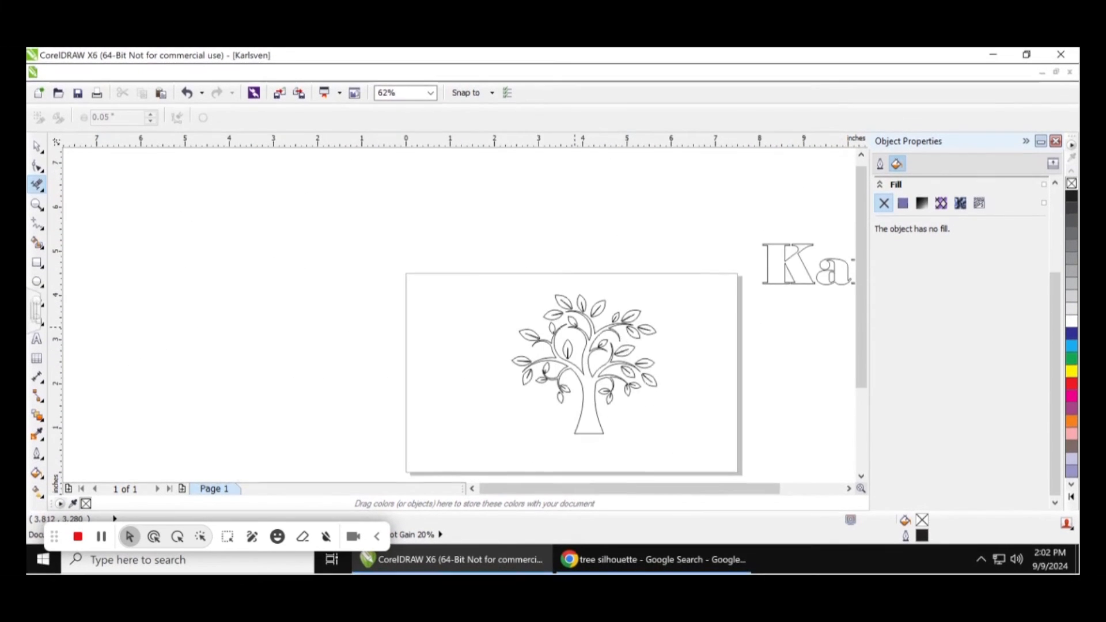
pyautogui.scroll(5, 639, 380)
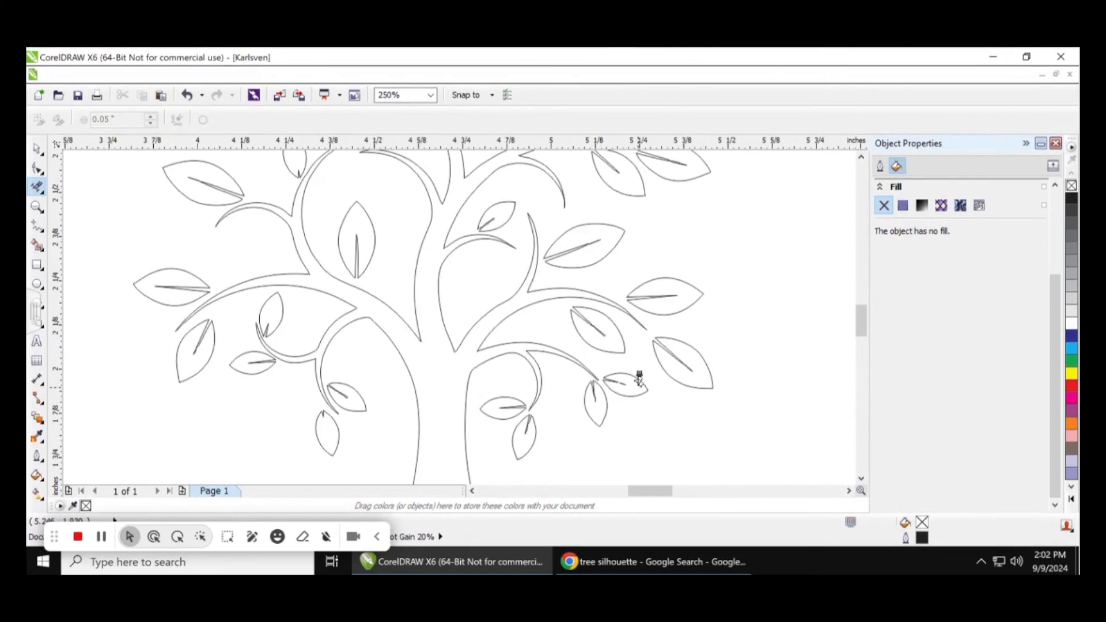
pyautogui.scroll(1, 639, 380)
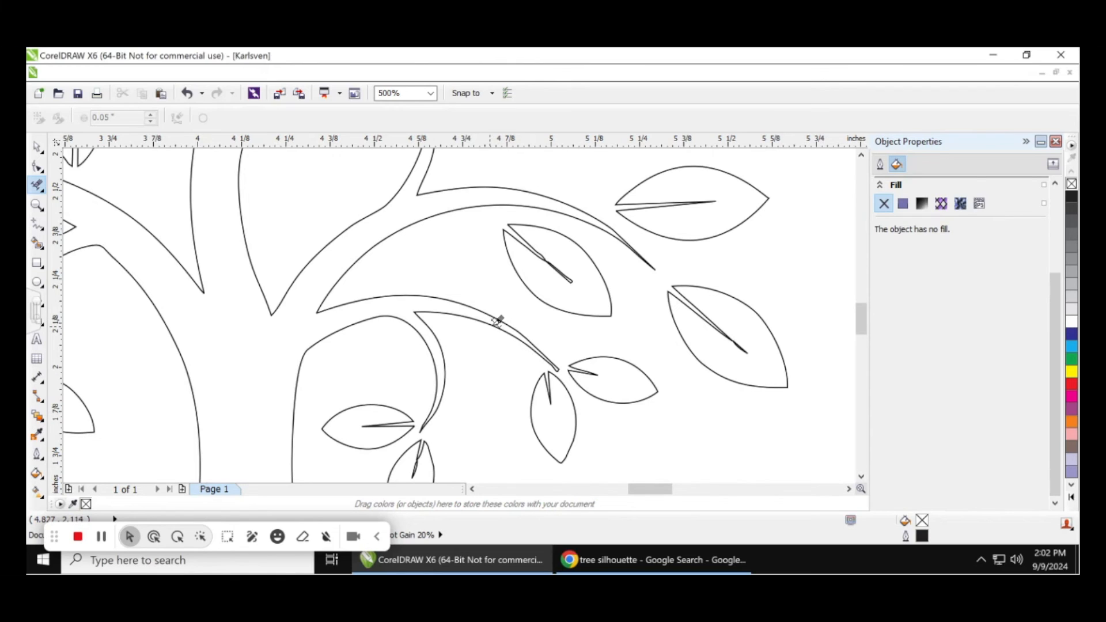
pyautogui.click(491, 316)
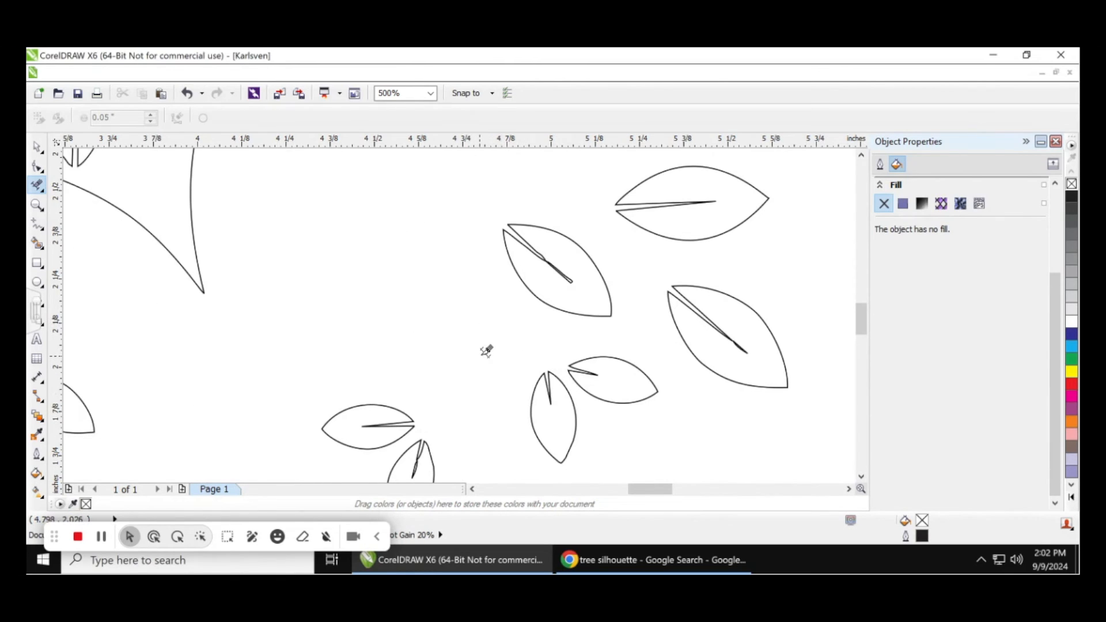
pyautogui.hotkey('ctrl', 'z')
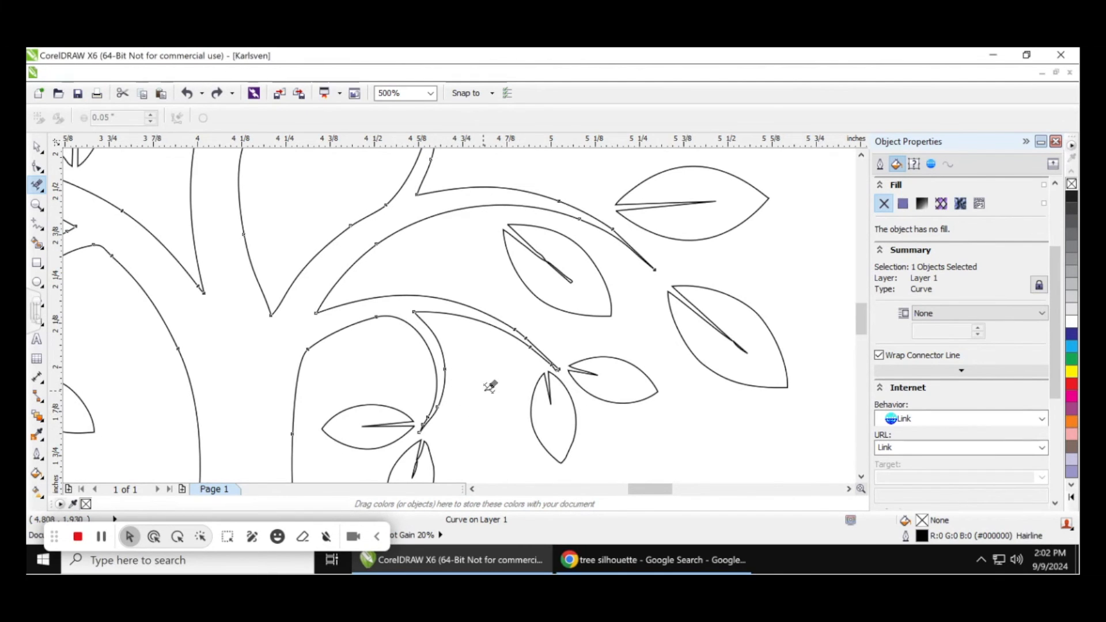
# - Remove the detached tip of the vein in the large leaf at the tree's lower right
pyautogui.scroll(2, 746, 340)
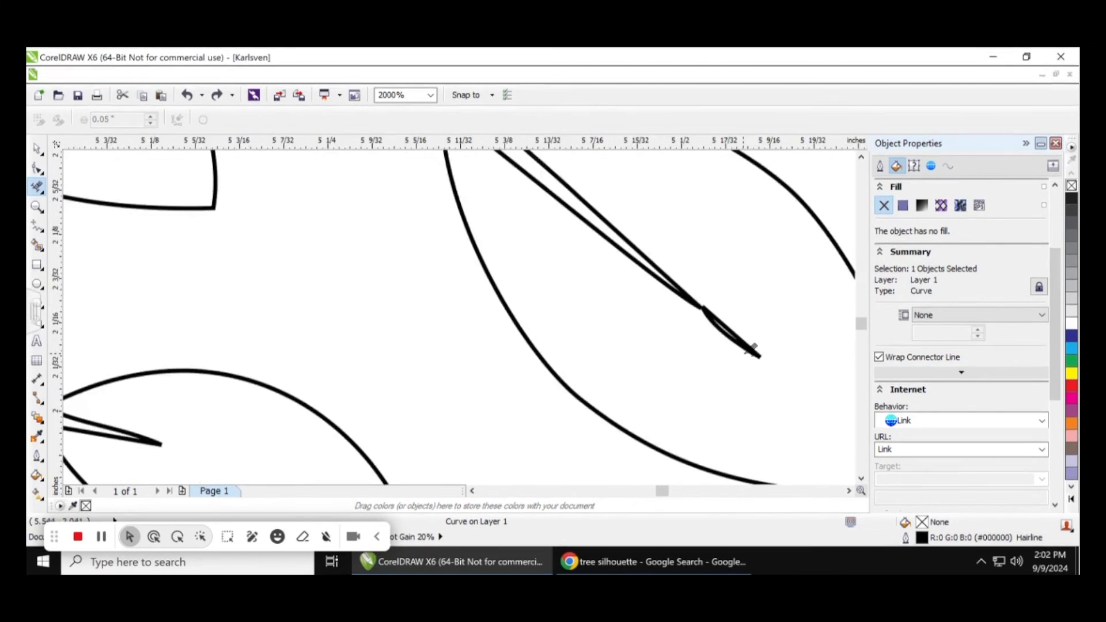
pyautogui.click(733, 323)
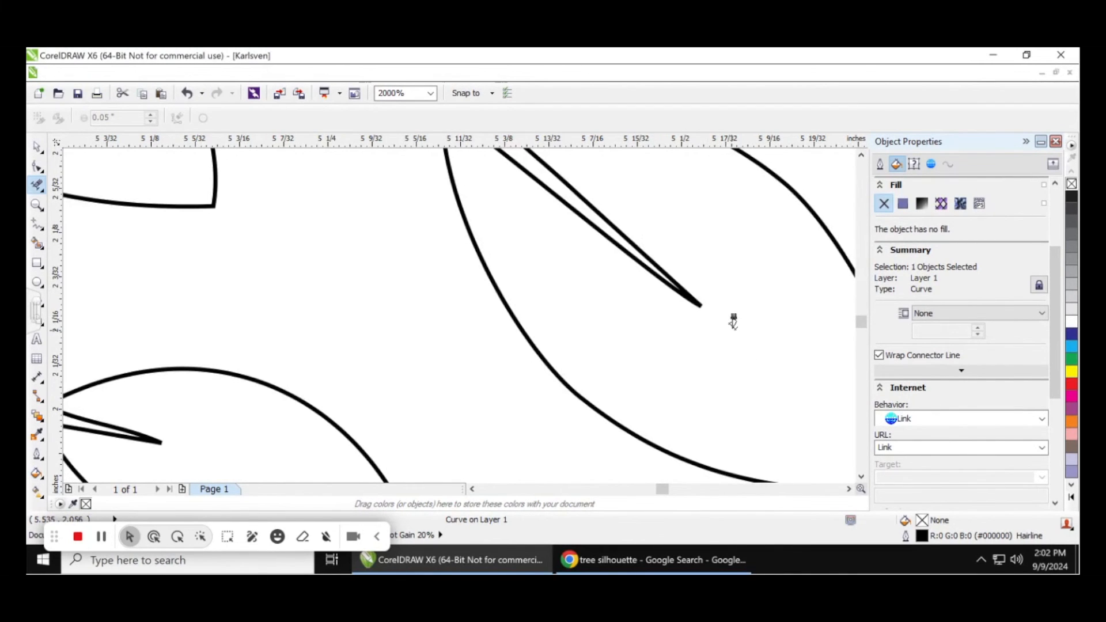
pyautogui.scroll(-1, 680, 327)
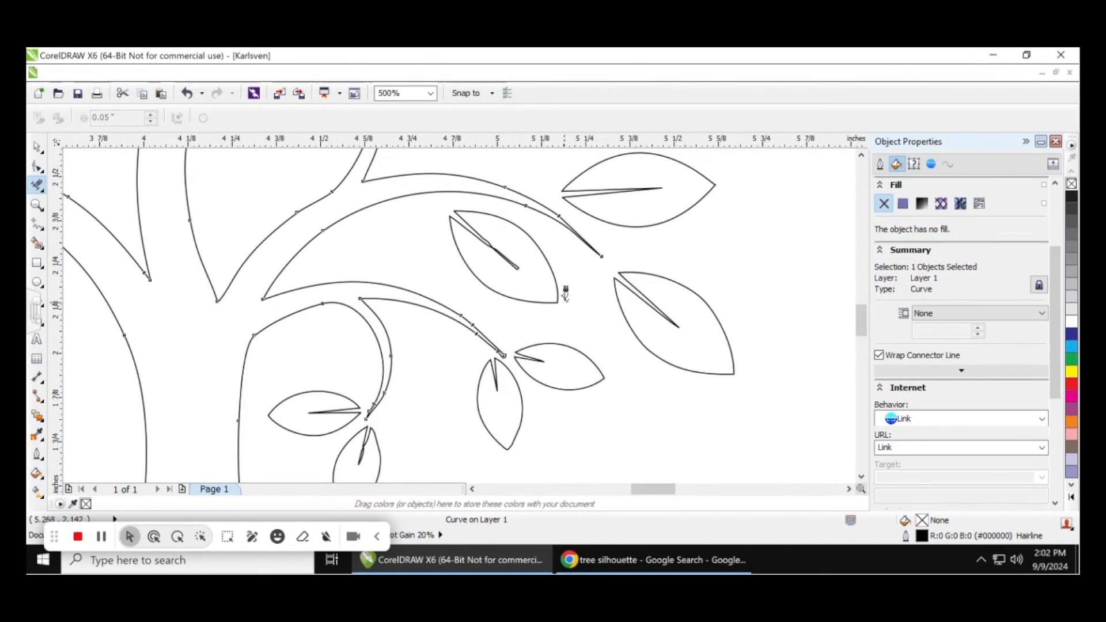
pyautogui.scroll(1, 601, 245)
pyautogui.scroll(-4, 601, 247)
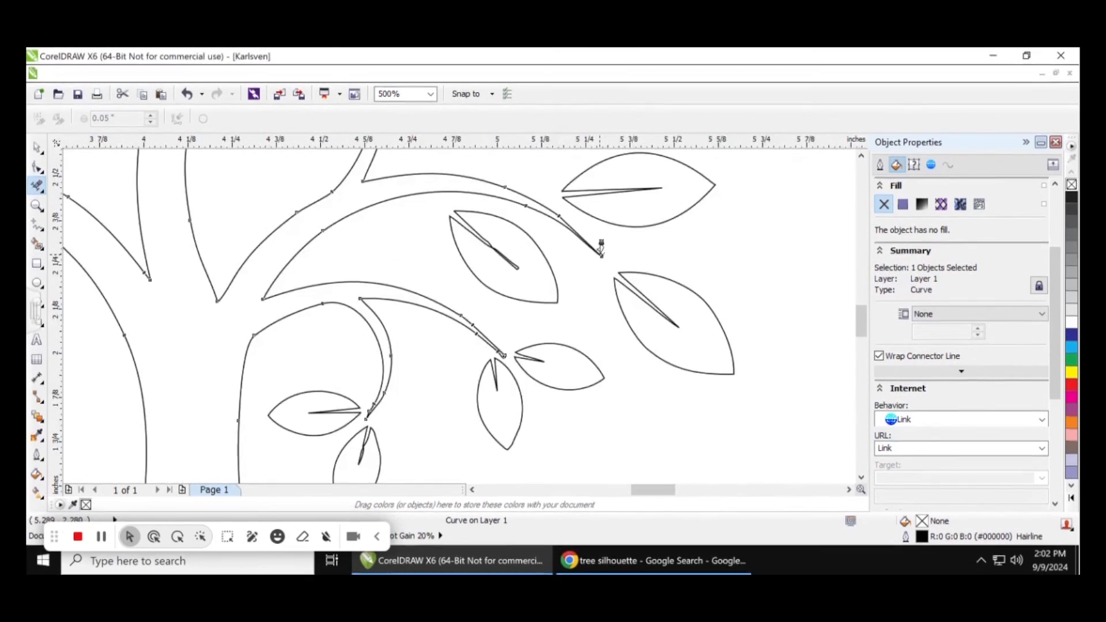
# - Return to the Pick tool, deselect the trunk and branch curve, and look over the cleaned-up tree
pyautogui.scroll(-3, 540, 234)
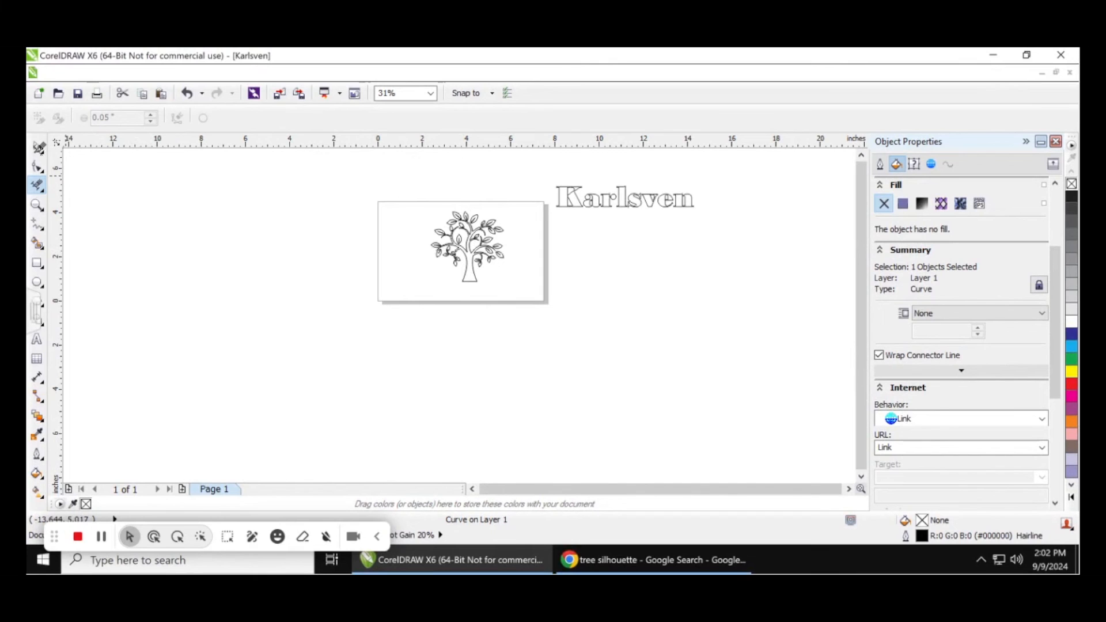
pyautogui.click(36, 148)
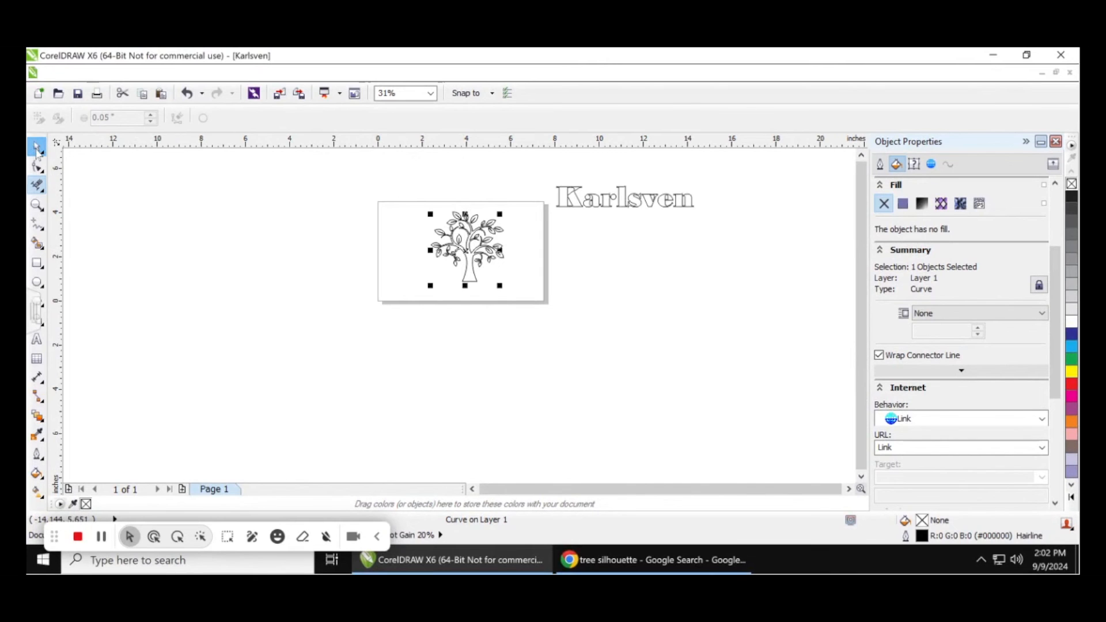
pyautogui.click(537, 264)
pyautogui.scroll(2, 458, 223)
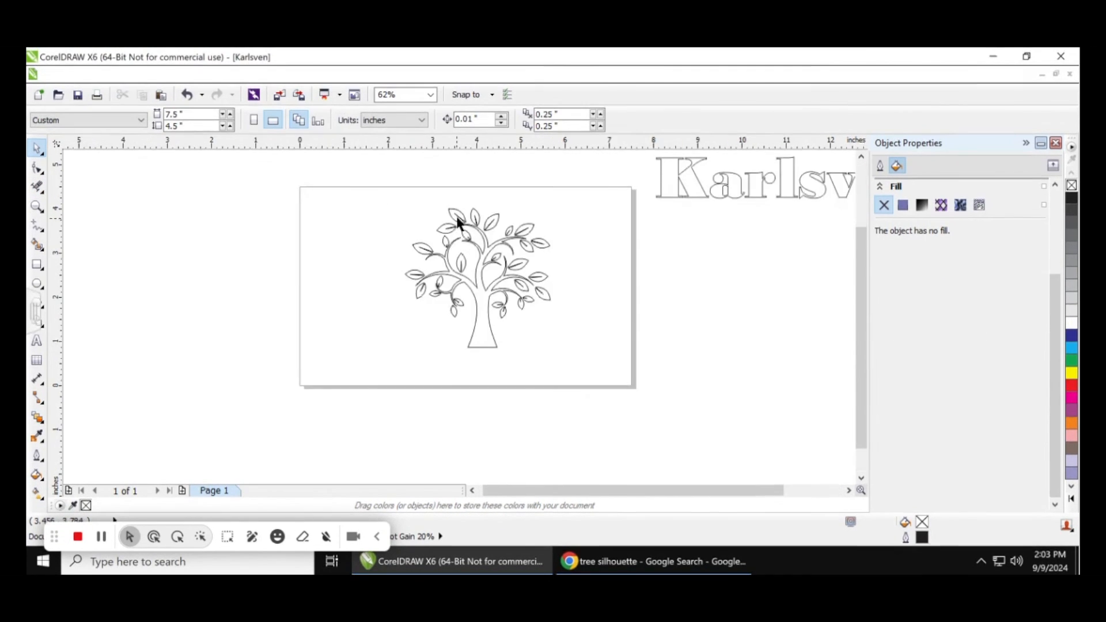
pyautogui.scroll(2, 457, 218)
pyautogui.scroll(-4, 482, 304)
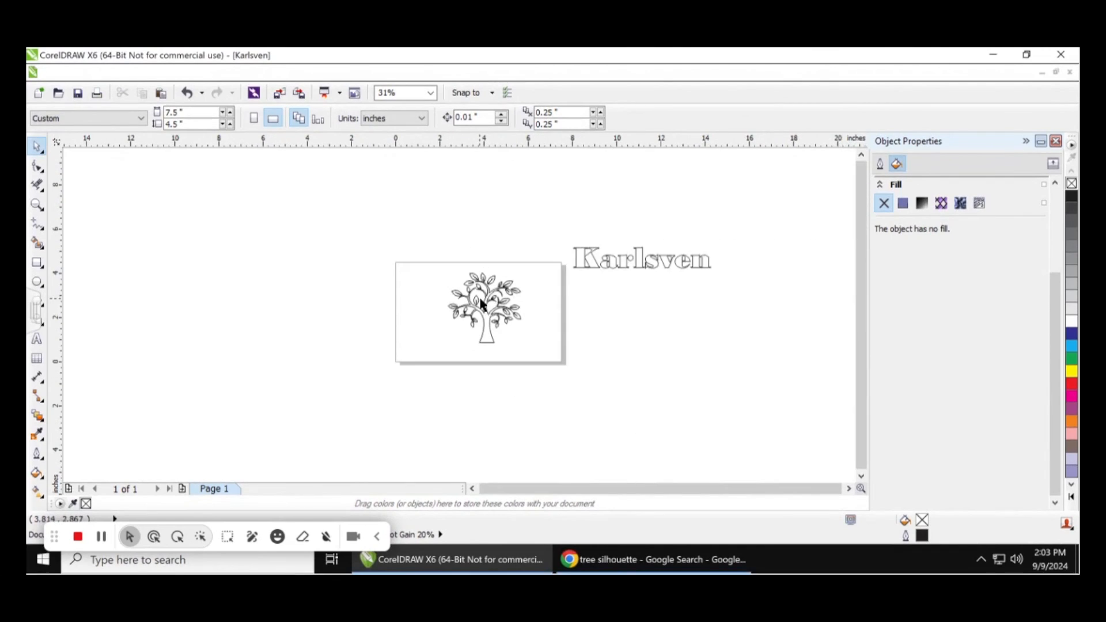
# - Select all the trunk, branch and leaf curves of the tree and group them into one object
pyautogui.scroll(2, 503, 324)
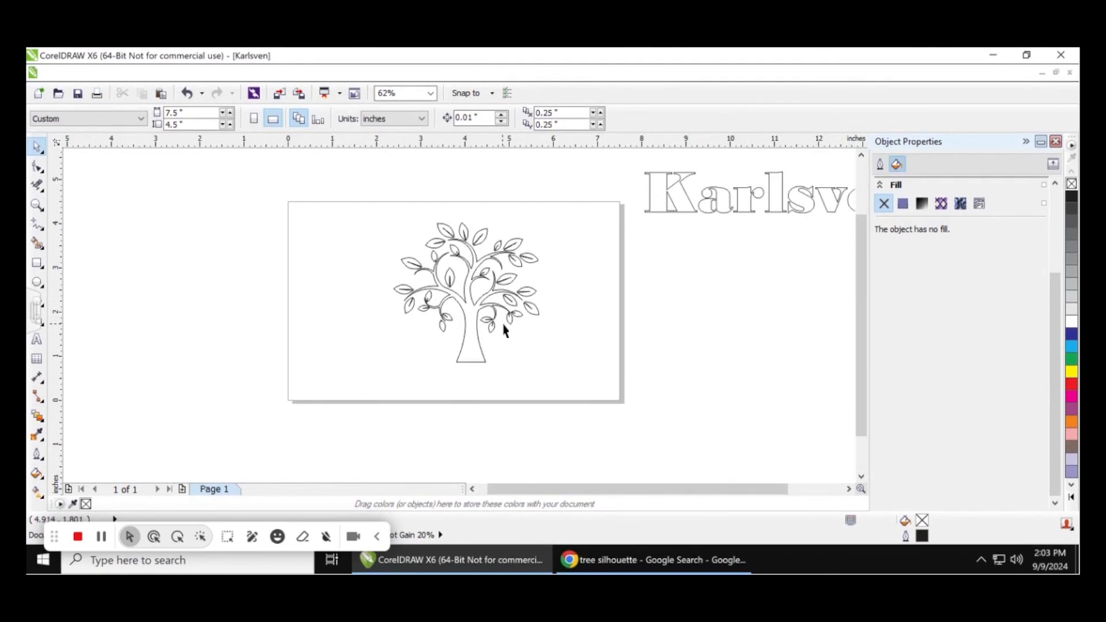
pyautogui.click(538, 311)
pyautogui.click(528, 261)
pyautogui.click(613, 272)
pyautogui.moveTo(354, 196); pyautogui.dragTo(564, 404)
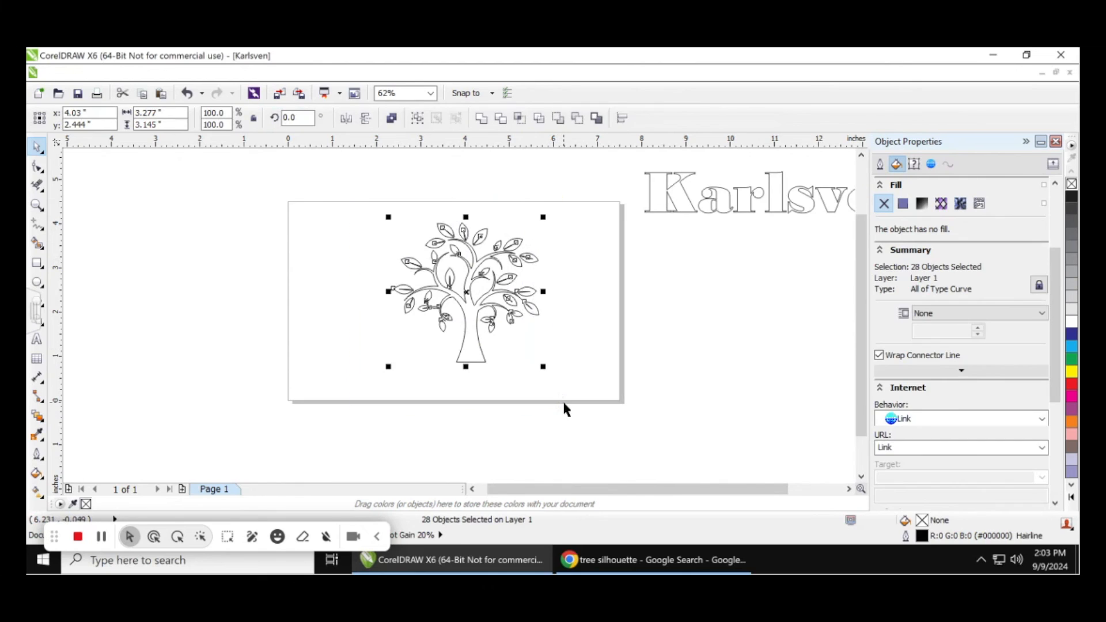
pyautogui.rightClick(486, 294)
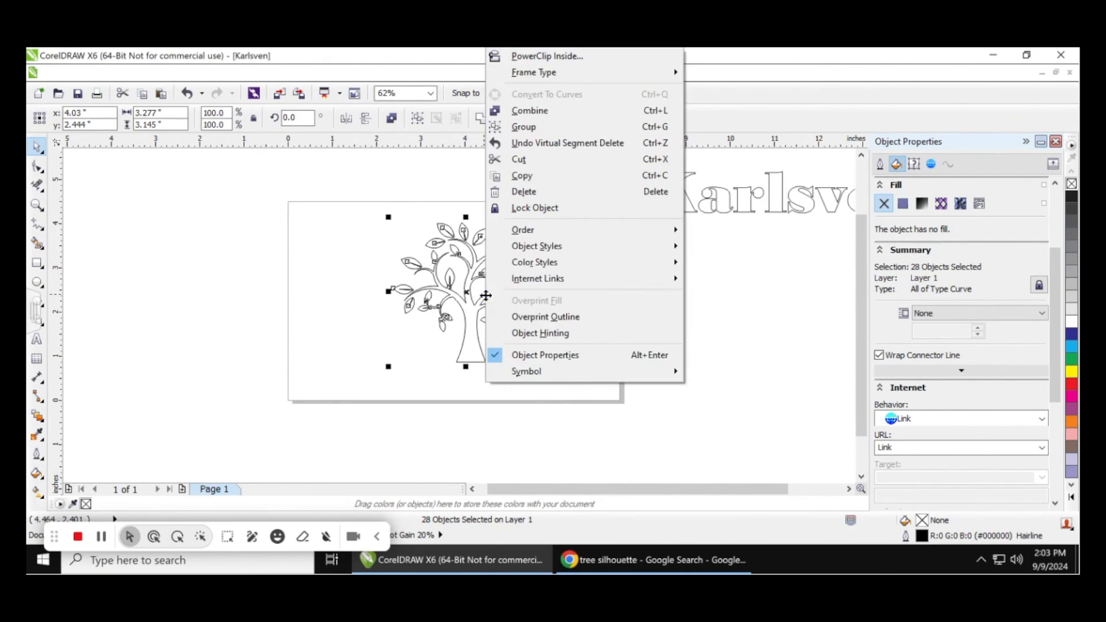
pyautogui.click(530, 128)
pyautogui.click(563, 320)
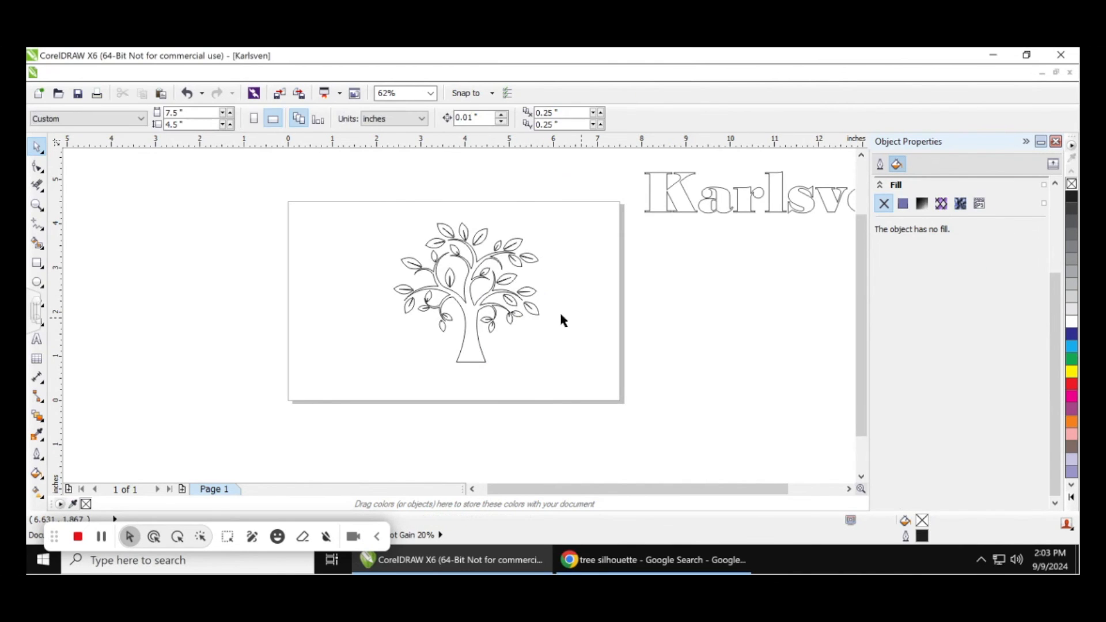
# - Move the tree group toward the page's left edge as one piece, and center it on the page
pyautogui.click(501, 295)
pyautogui.moveTo(501, 295); pyautogui.dragTo(368, 312)
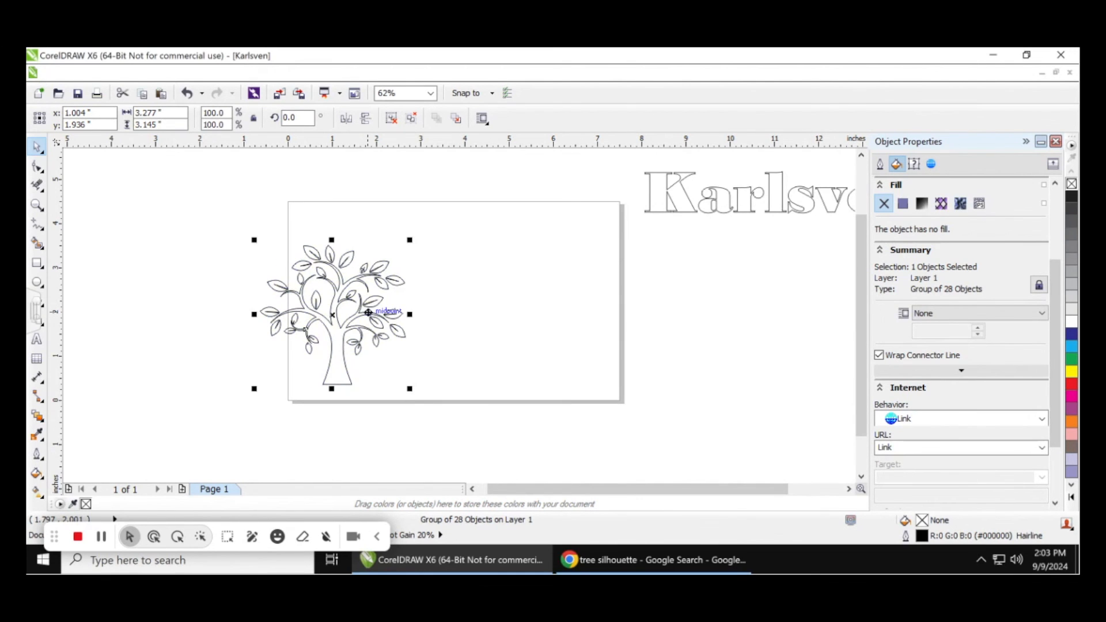
pyautogui.press('p')
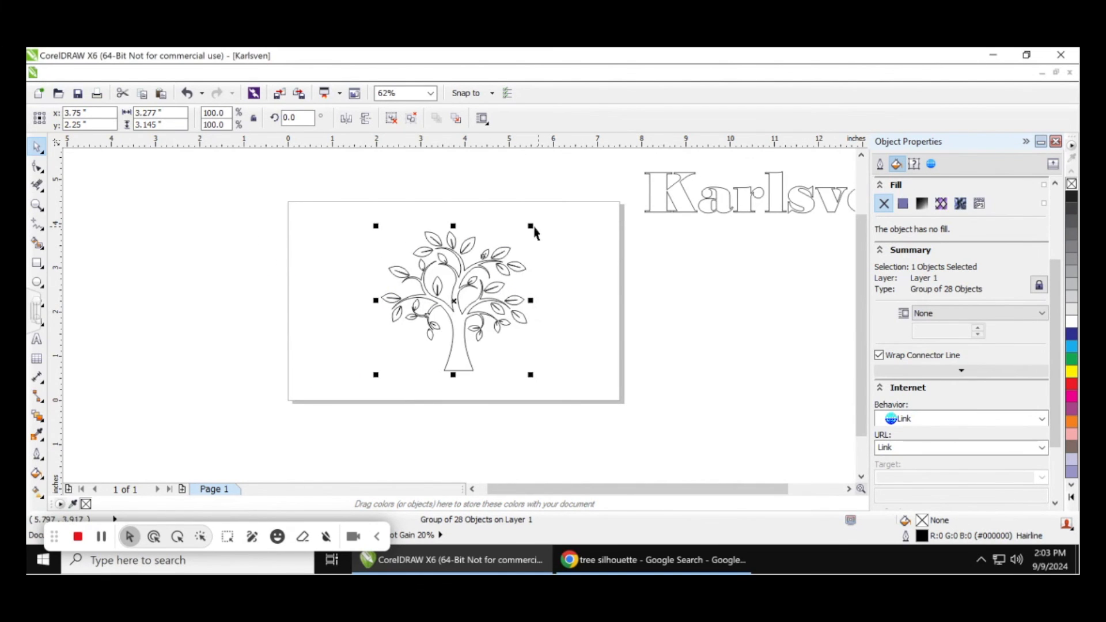
# - Scale the tree group proportionally to about 70.5% and place it in the upper middle of the page
pyautogui.moveTo(532, 227); pyautogui.dragTo(502, 267)
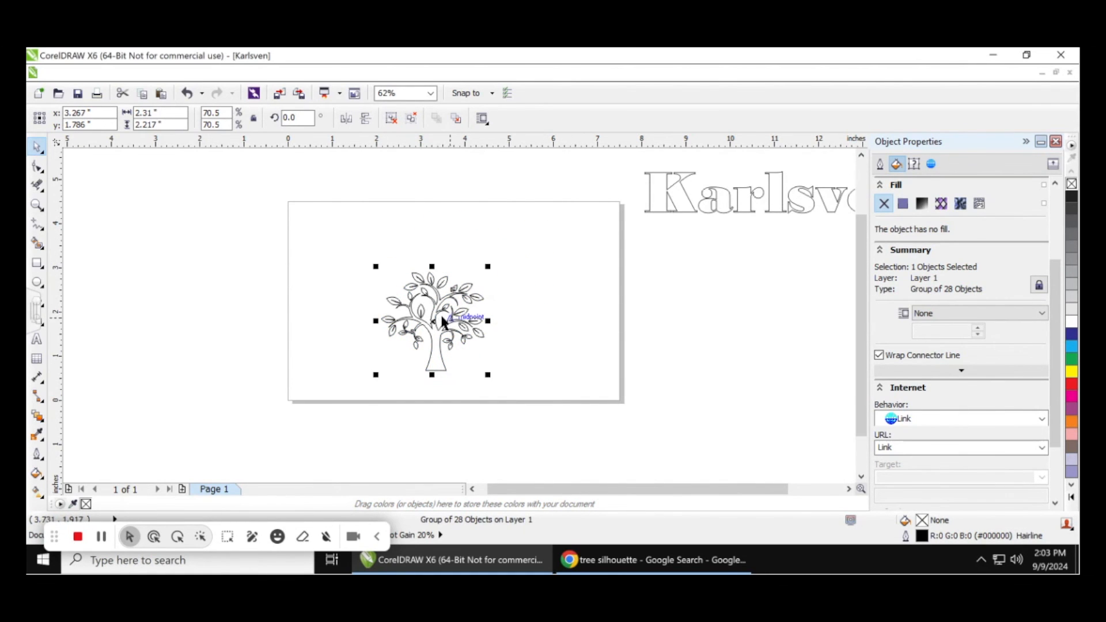
pyautogui.moveTo(442, 321); pyautogui.dragTo(455, 251)
# - Move the outlined surname text onto the page below the tree, nudging it to about x 3.94", y 1.08"
pyautogui.click(677, 212)
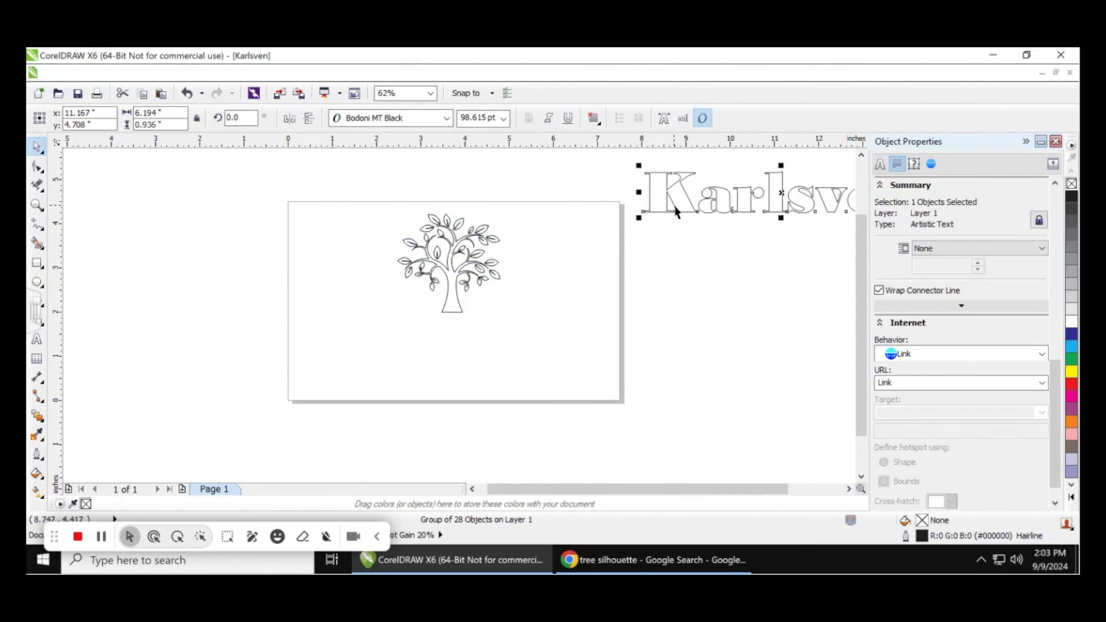
pyautogui.moveTo(677, 212); pyautogui.dragTo(359, 363)
pyautogui.press('Left')
pyautogui.press('Left')
pyautogui.press('Left')
pyautogui.press('Left')
pyautogui.press('Left')
pyautogui.press('Left')
pyautogui.press('Left')
pyautogui.press('Left')
pyautogui.press('Left')
pyautogui.press('Down')
pyautogui.press('Down')
pyautogui.press('Down')
pyautogui.press('Down')
pyautogui.press('Down')
pyautogui.press('Down')
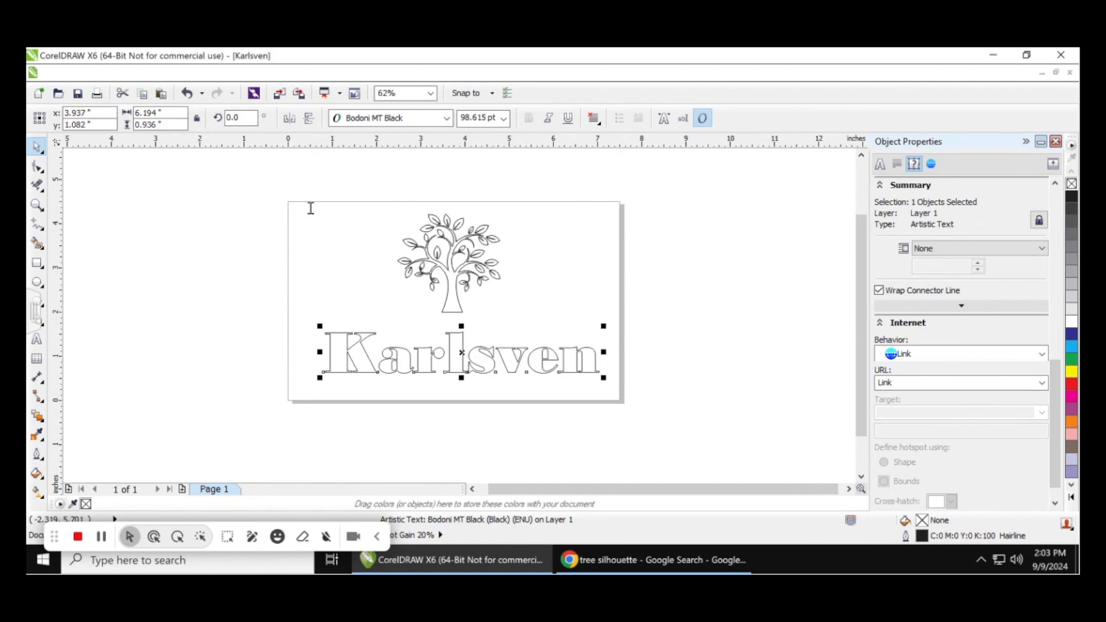
pyautogui.click(453, 266)
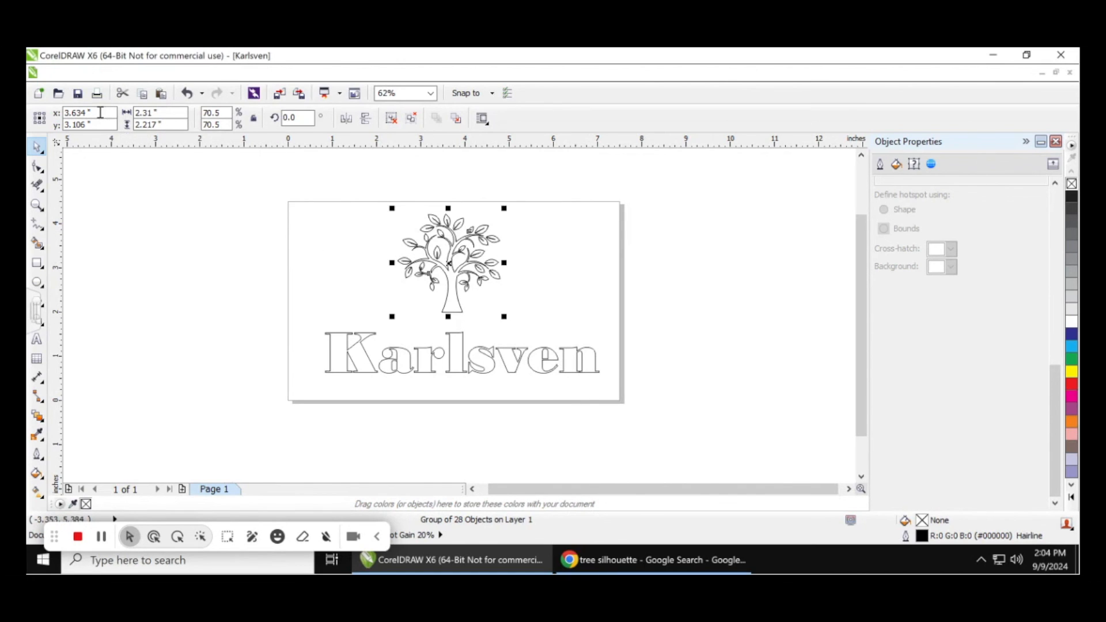
pyautogui.moveTo(102, 113); pyautogui.dragTo(55, 112)
pyautogui.click(369, 249)
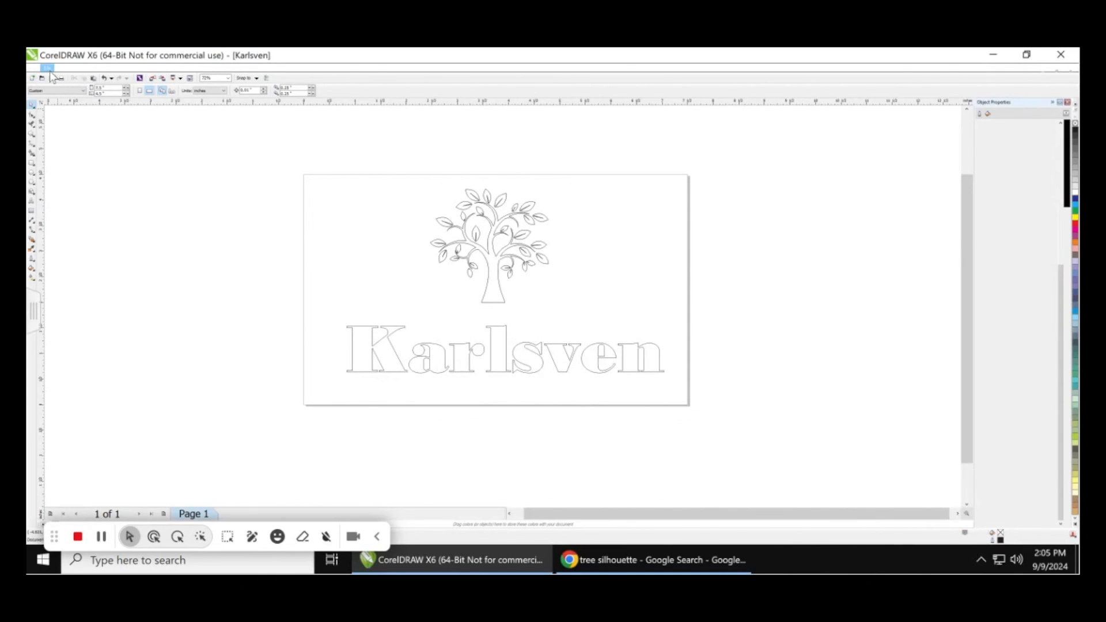
# - Save the drawing to the Desktop as a CDR file, version 16.0, with the surname as file name
pyautogui.click(49, 68)
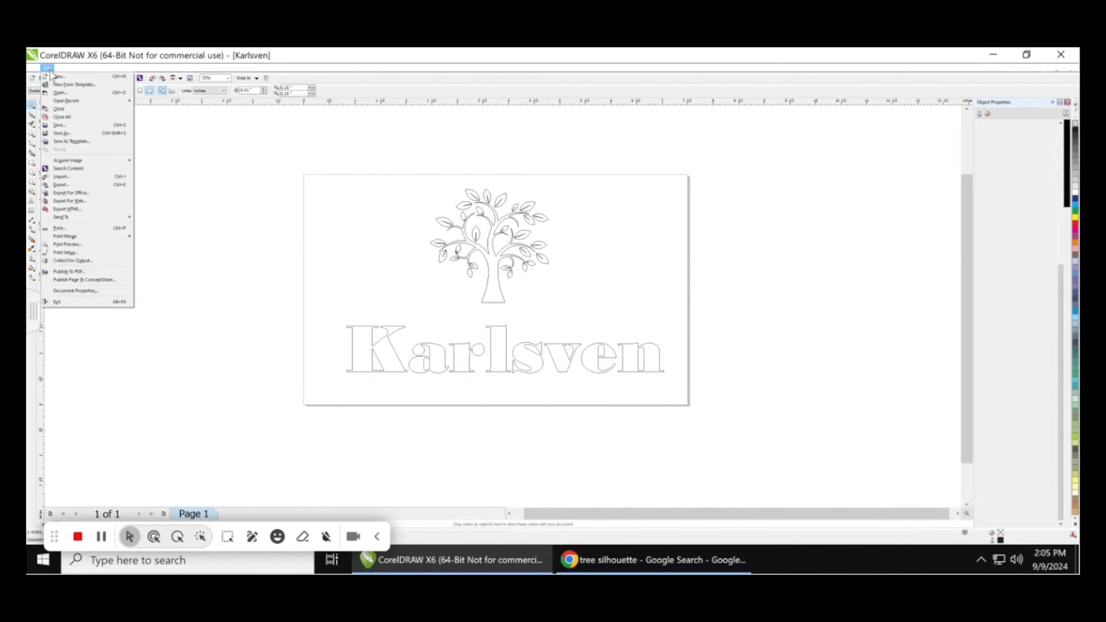
pyautogui.click(65, 132)
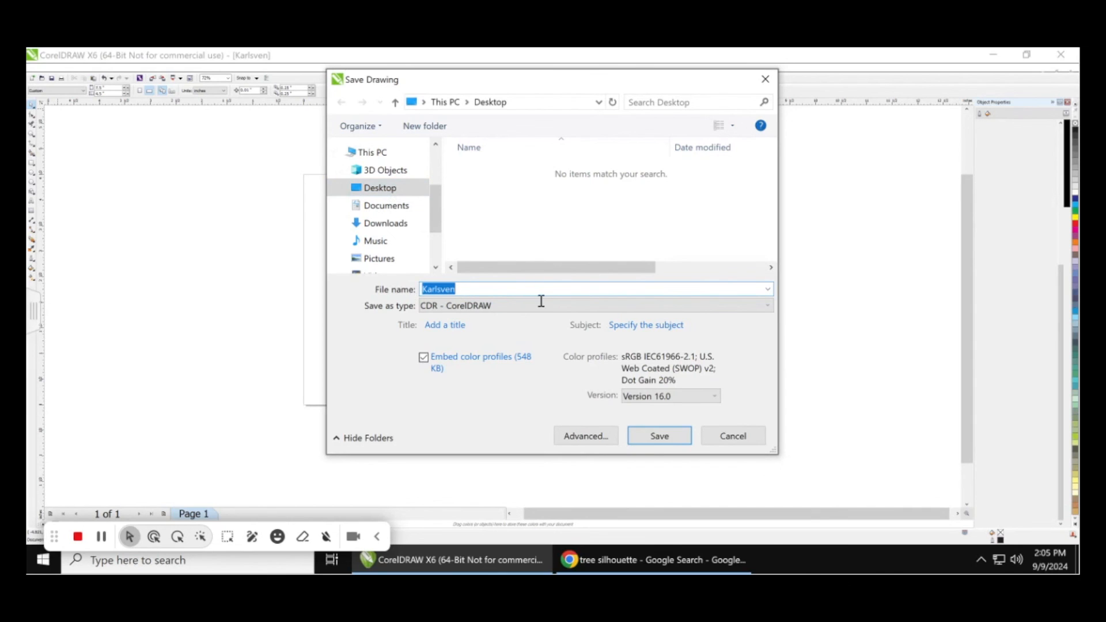
pyautogui.click(659, 437)
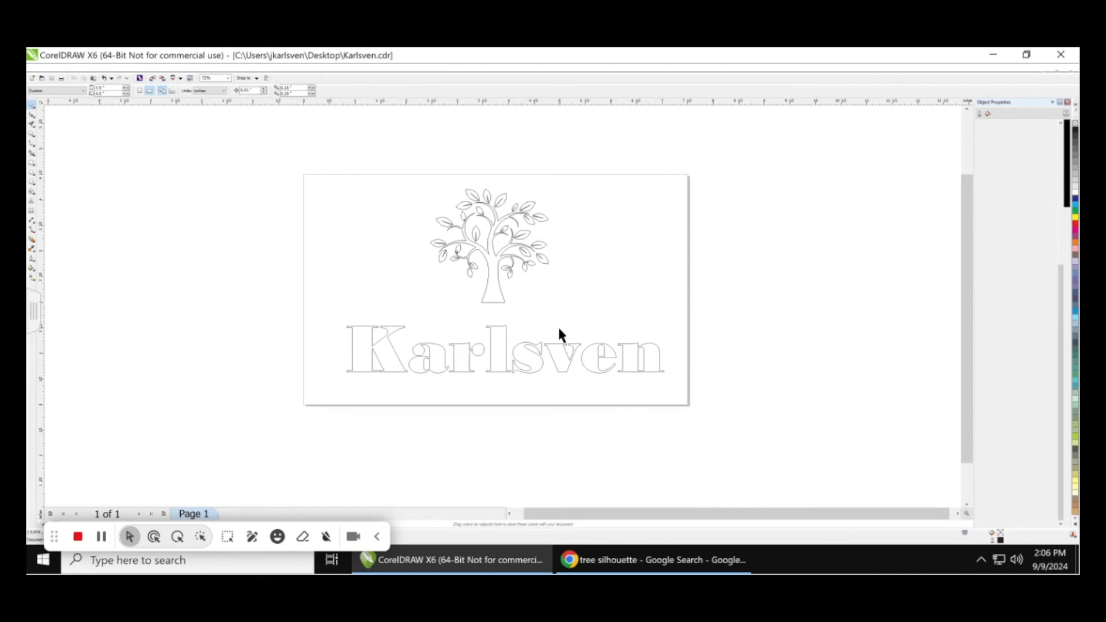
# - Close CorelDRAW and the Chrome image search, and move the saved drawing's icon to an empty area of the desktop
pyautogui.click(1062, 56)
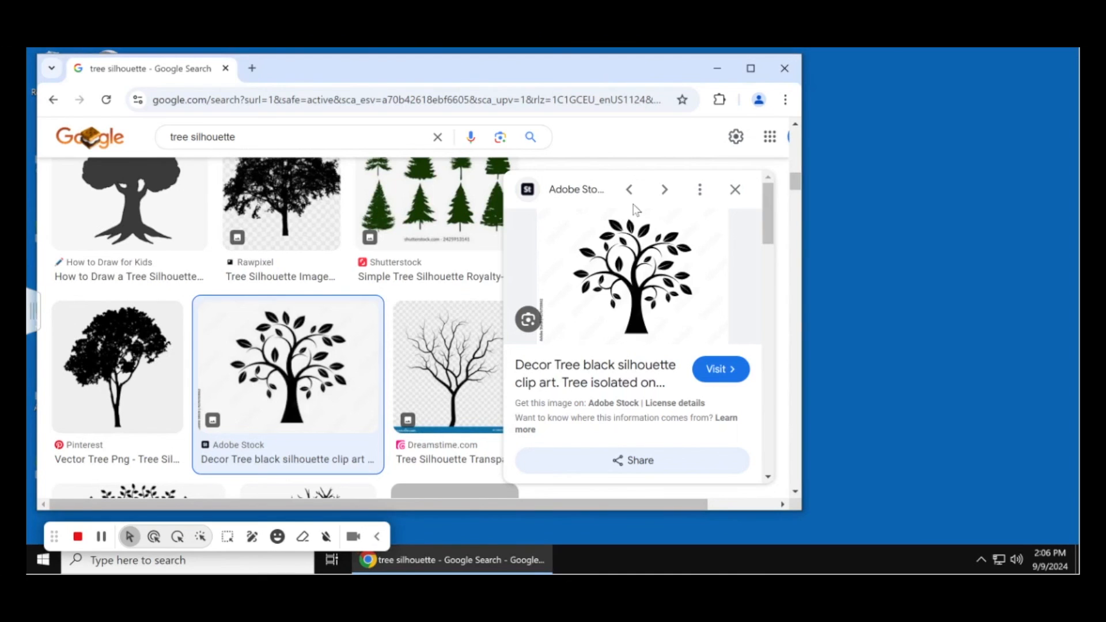
pyautogui.click(791, 70)
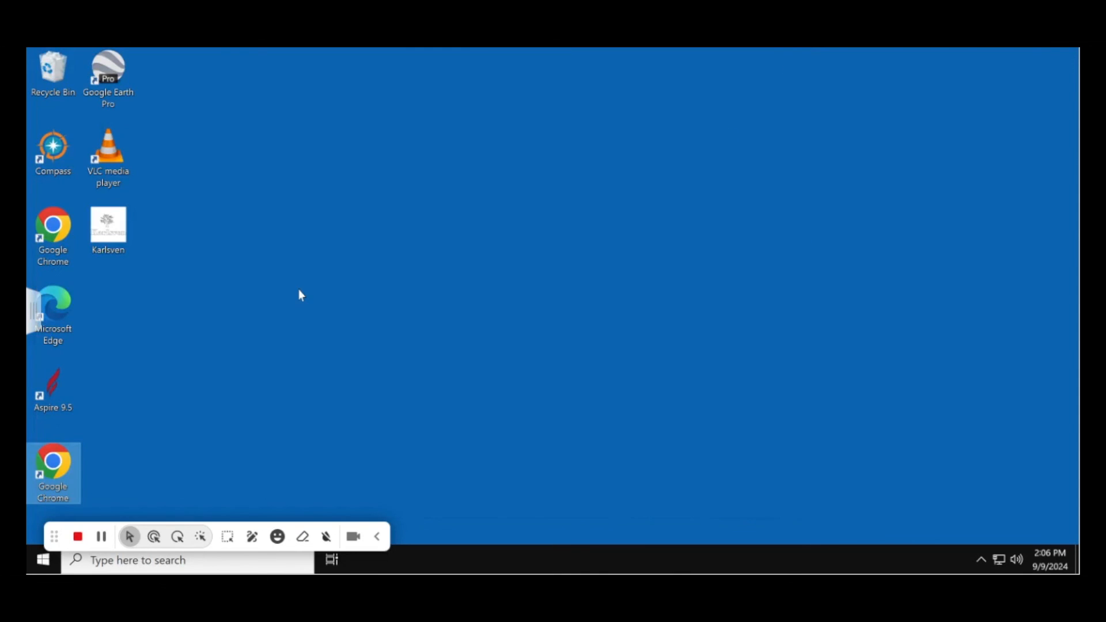
pyautogui.moveTo(128, 236); pyautogui.dragTo(319, 251)
pyautogui.click(435, 242)
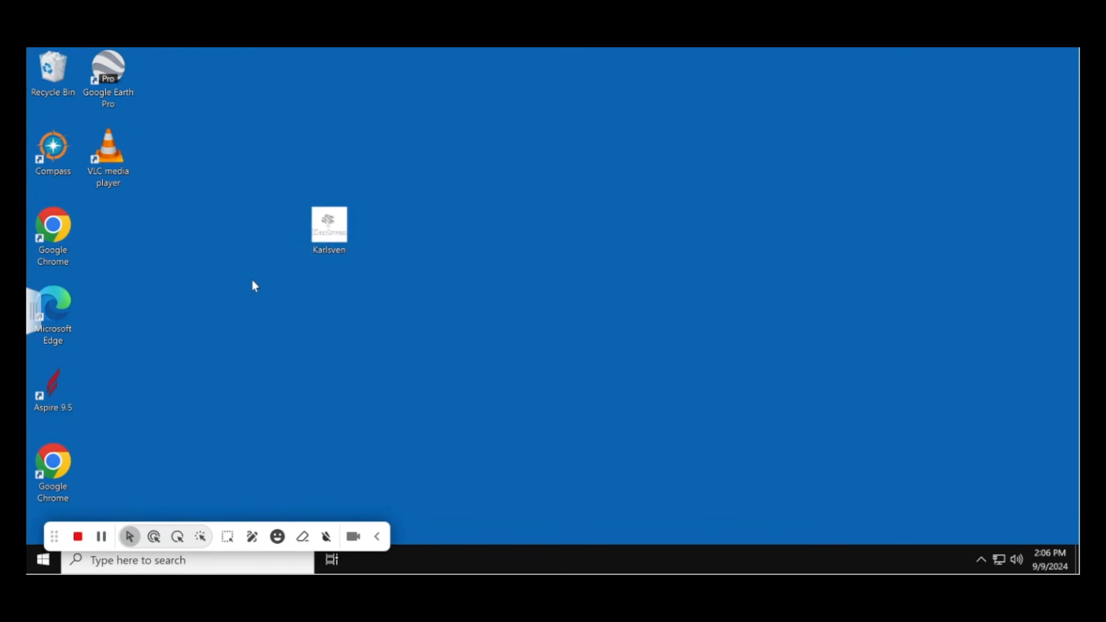